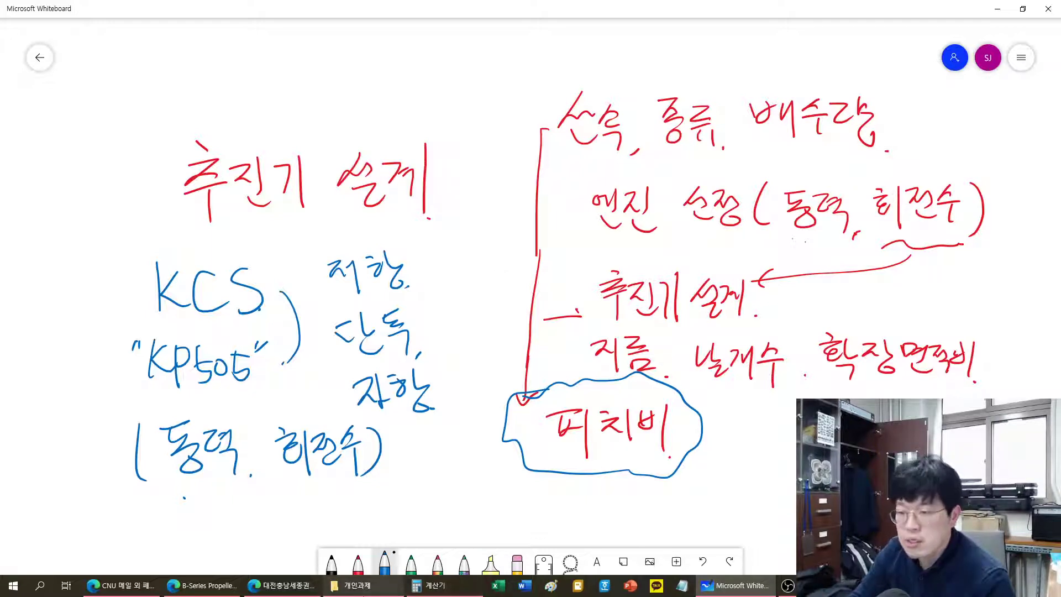
# Step: Switch to the 개인과제 folder in File Explorer and open the 개인 과제 해석 과정 예시 workbook
pyautogui.click(359, 585)
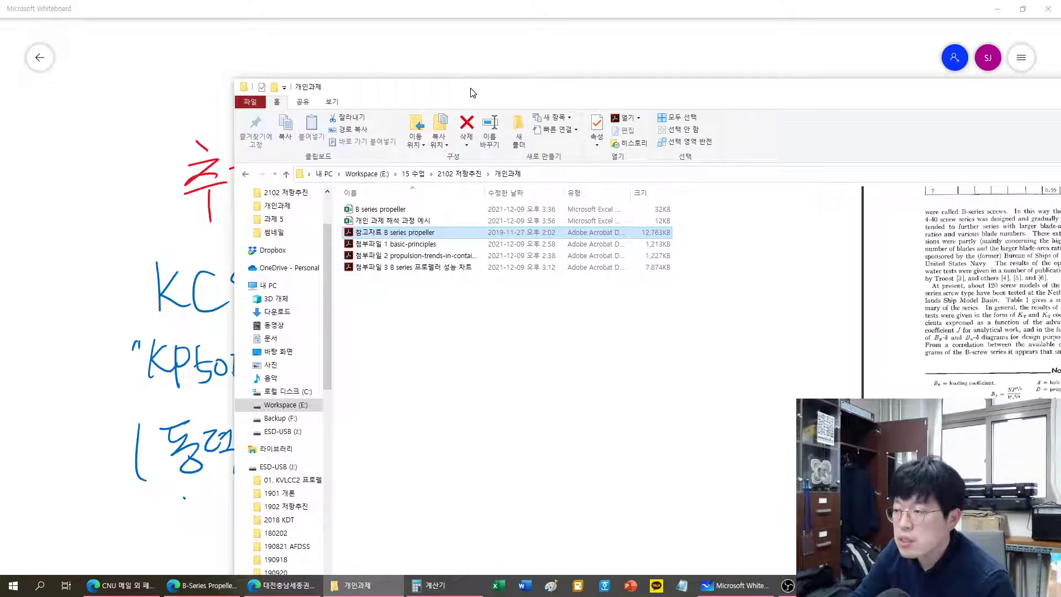
pyautogui.moveTo(472, 92); pyautogui.dragTo(451, 158)
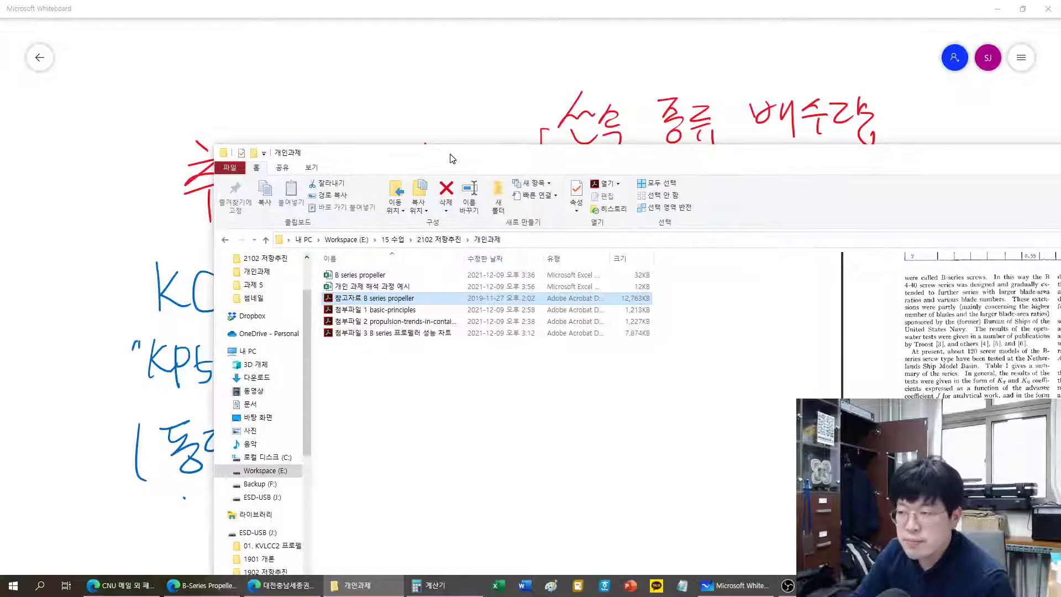
pyautogui.click(381, 286)
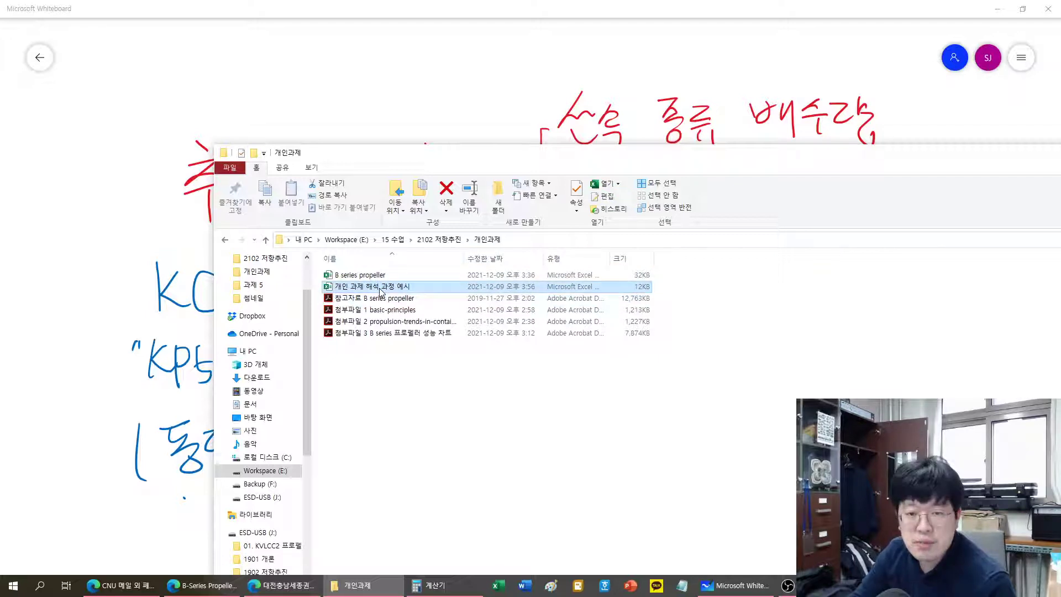
pyautogui.doubleClick(381, 286)
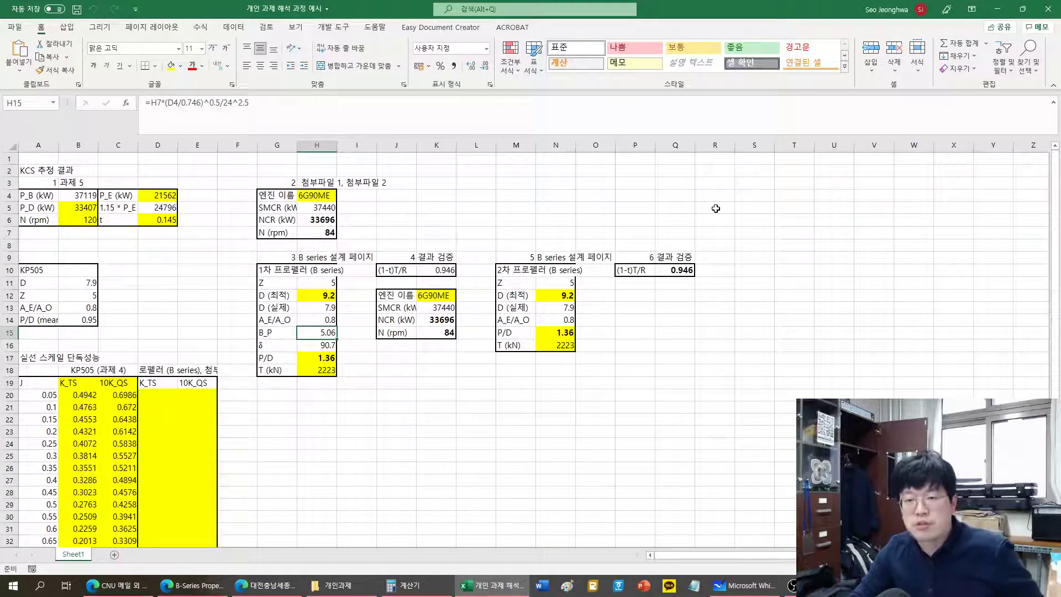
# Step: Examine the KCS estimation results for 과제 5, checking the P_D (kW) and N (rpm) cells
pyautogui.scroll(1, 408, 345)
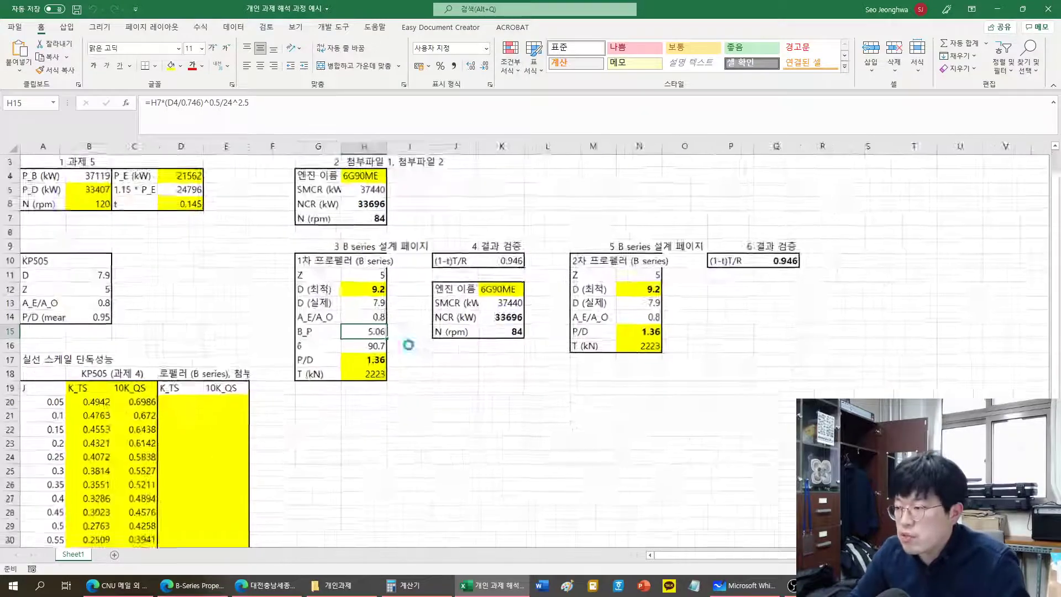
pyautogui.scroll(4, 408, 344)
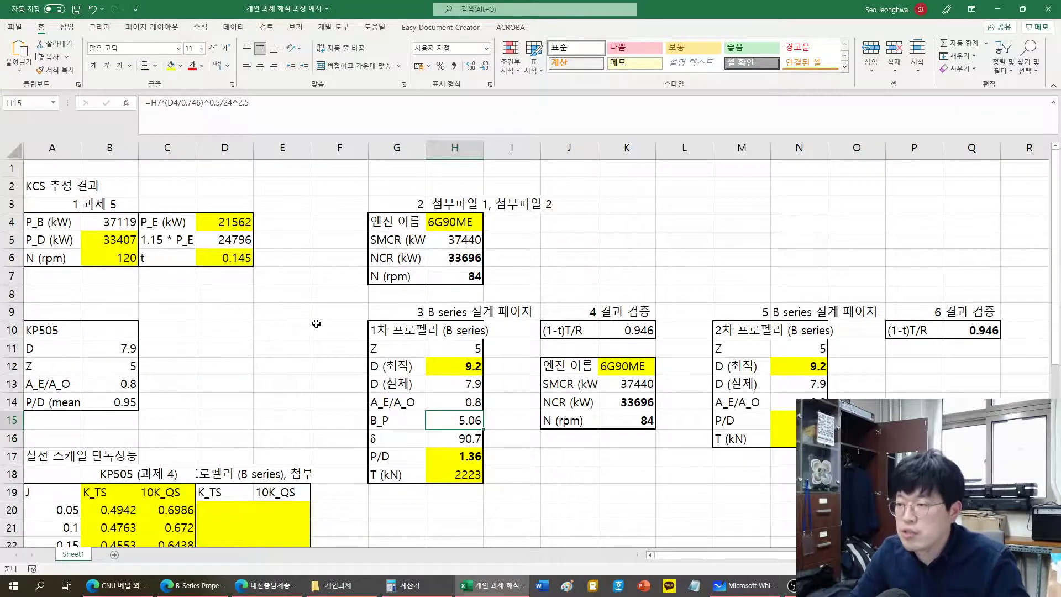
pyautogui.scroll(2, 317, 321)
pyautogui.hscroll(-1, 341, 350)
pyautogui.scroll(1, 176, 345)
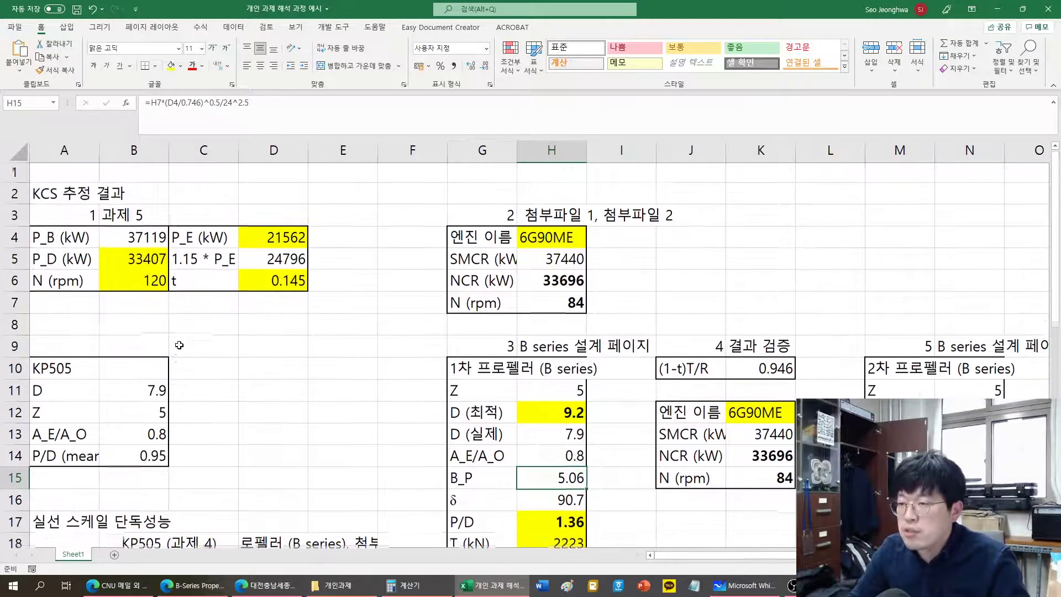
pyautogui.click(137, 214)
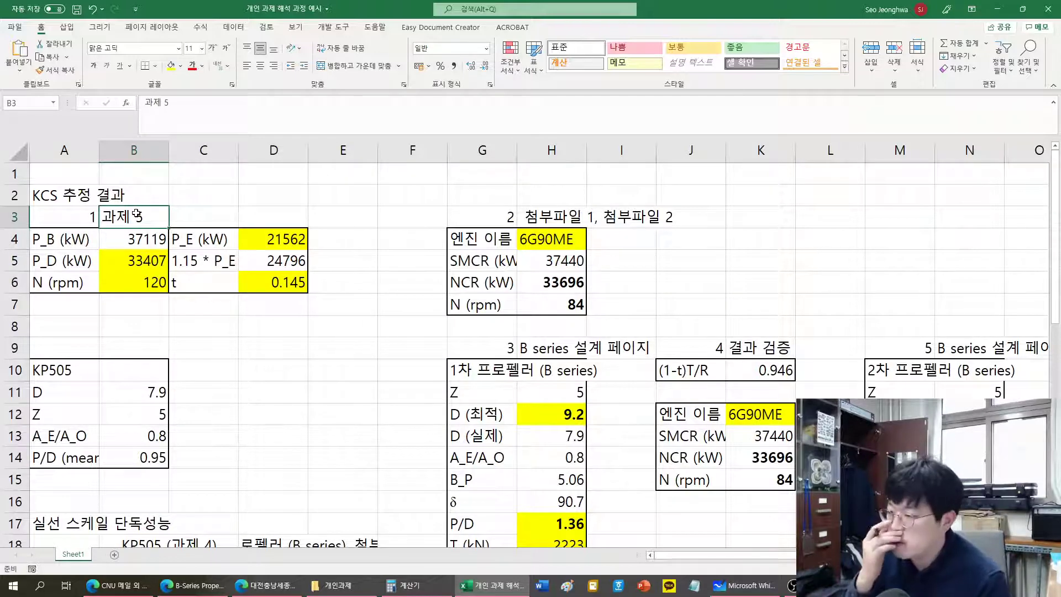
pyautogui.click(136, 265)
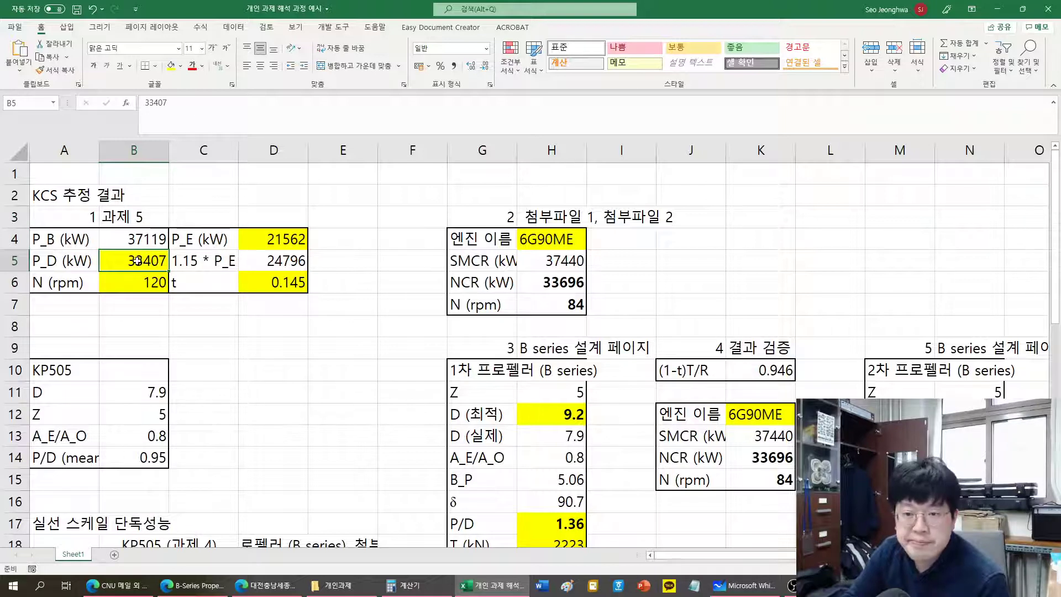
pyautogui.click(139, 290)
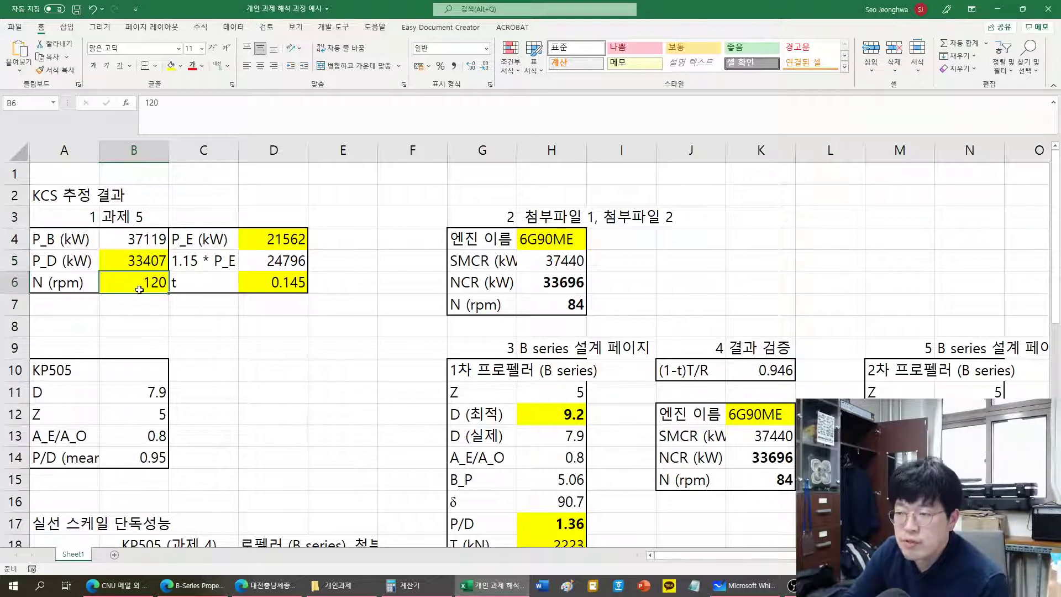
pyautogui.click(135, 258)
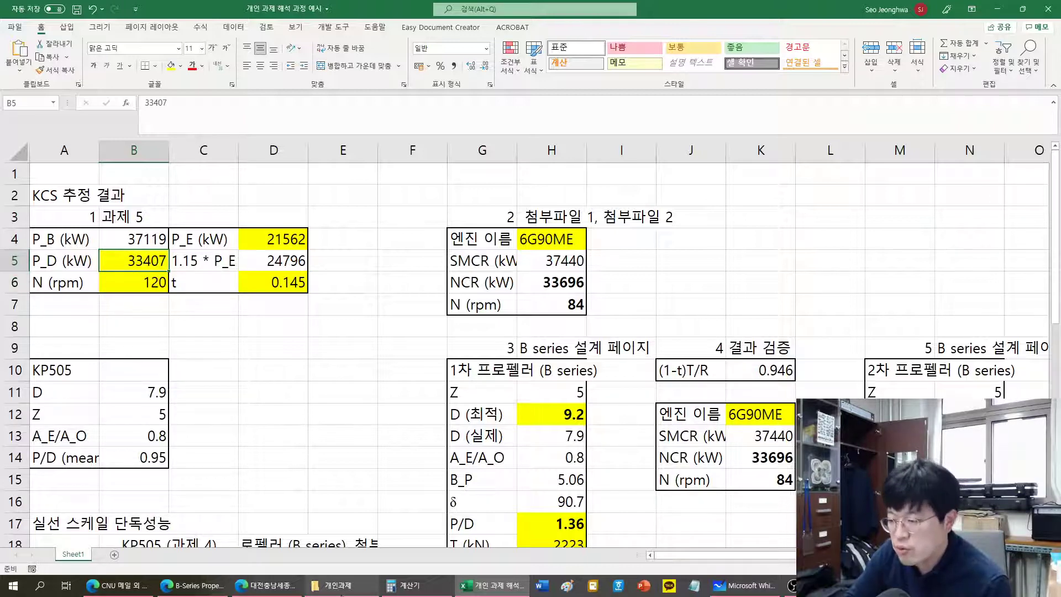
# Step: Open the recent workbook 자항시험 결과값_2 and review the 24-knot row of the full-scale estimates, including its P_D (kW) cell
pyautogui.rightClick(510, 588)
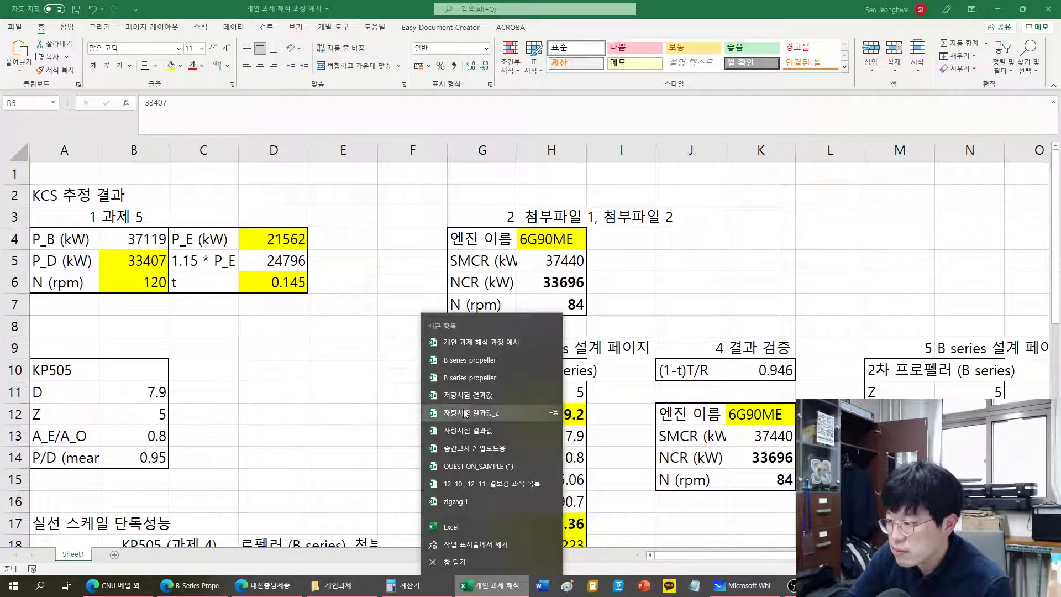
pyautogui.click(463, 412)
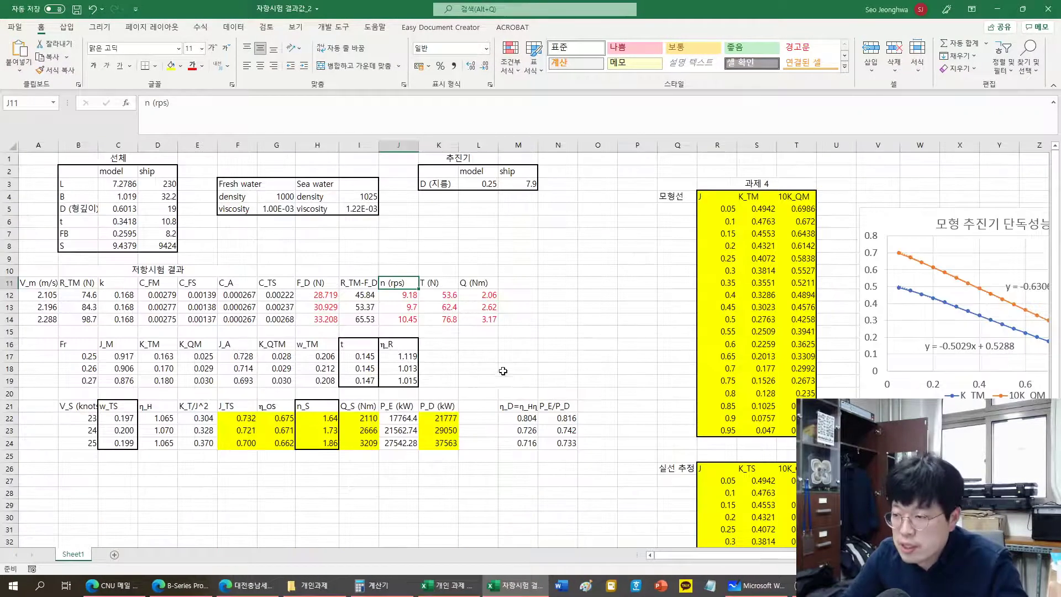
pyautogui.scroll(3, 454, 433)
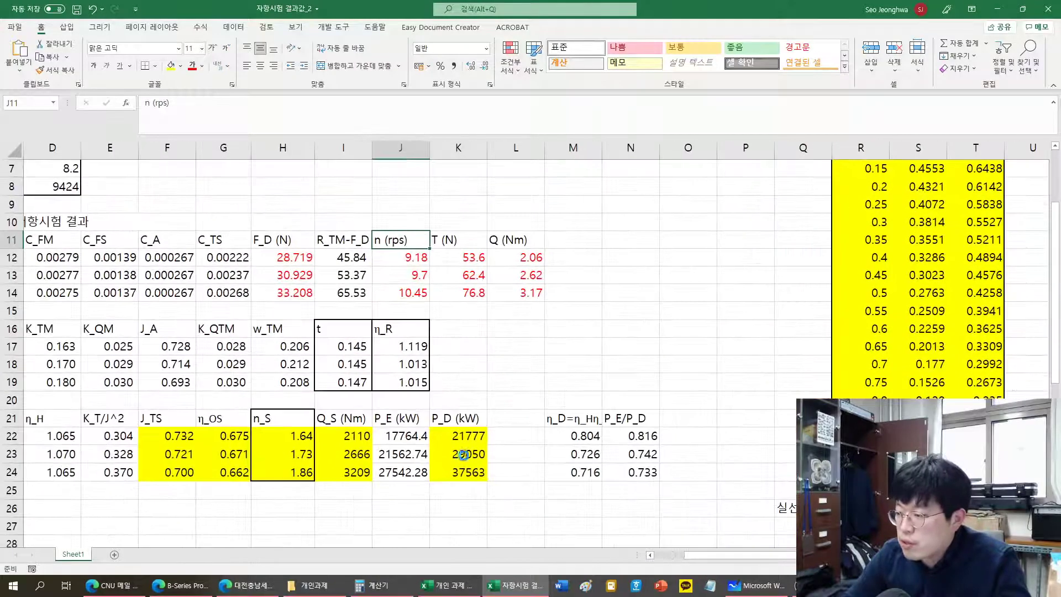
pyautogui.scroll(4, 463, 454)
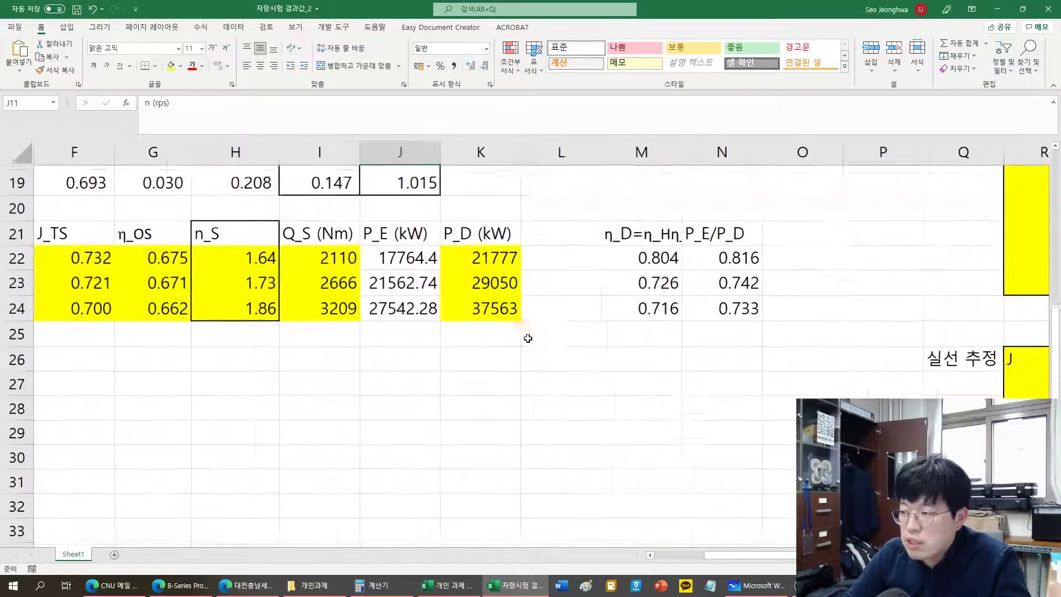
pyautogui.hscroll(-3, 558, 364)
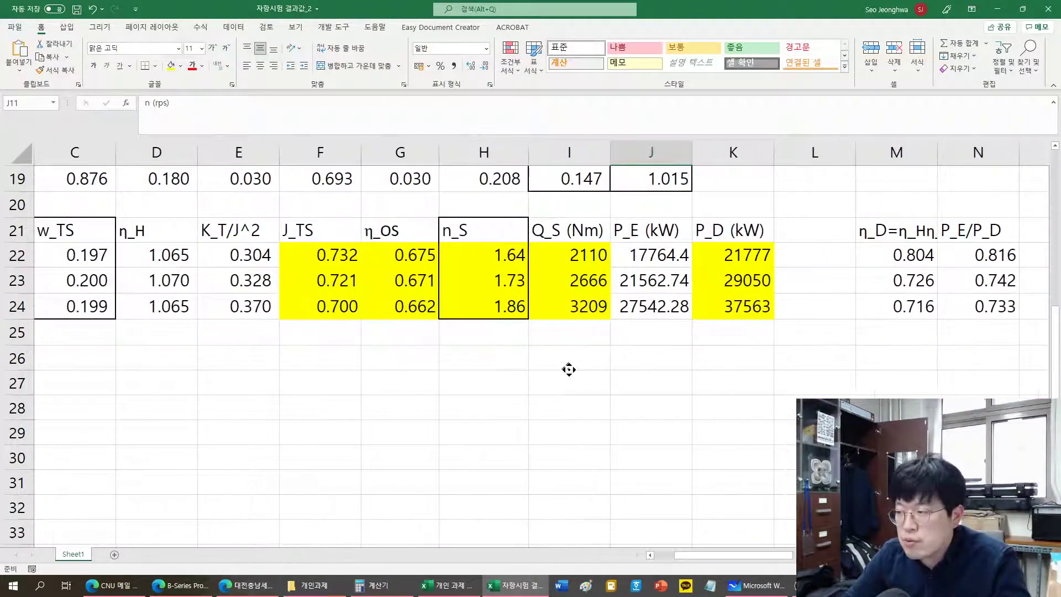
pyautogui.hscroll(-2, 569, 369)
pyautogui.moveTo(135, 280); pyautogui.dragTo(915, 281)
pyautogui.click(915, 281)
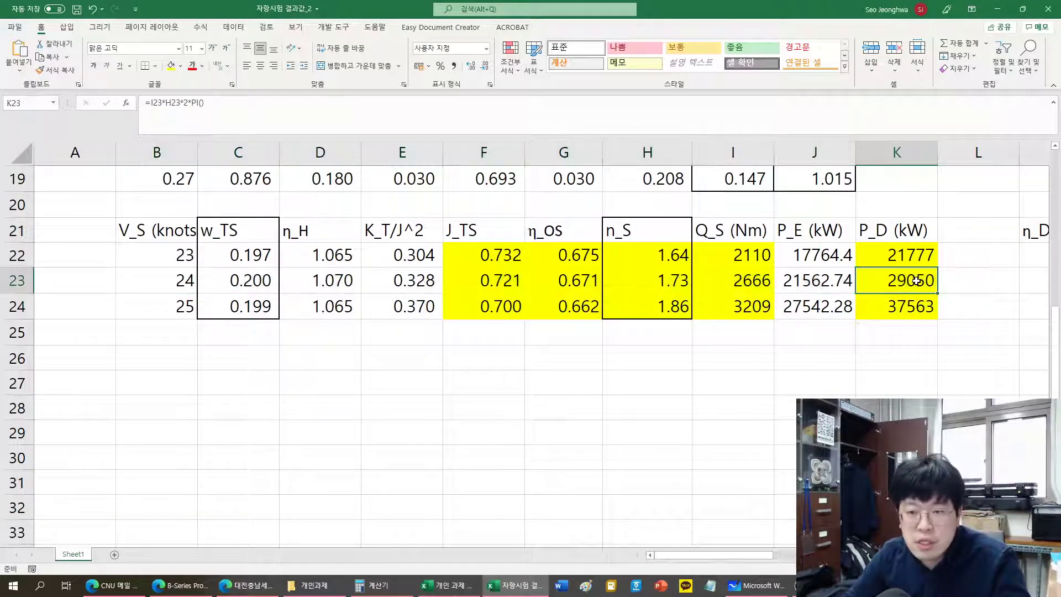
pyautogui.hscroll(1, 818, 332)
pyautogui.hscroll(2, 817, 333)
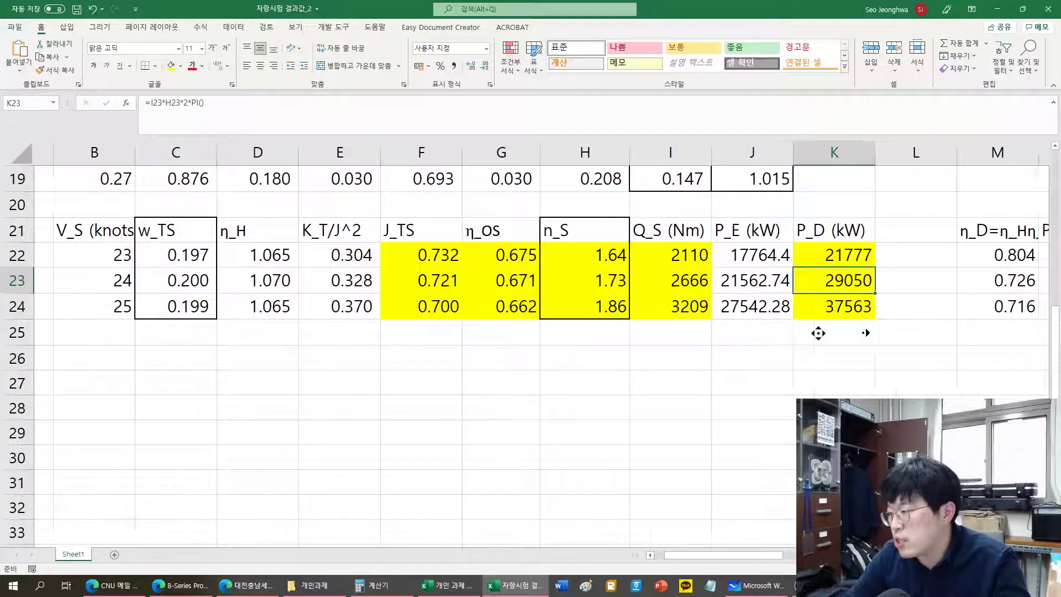
pyautogui.click(798, 284)
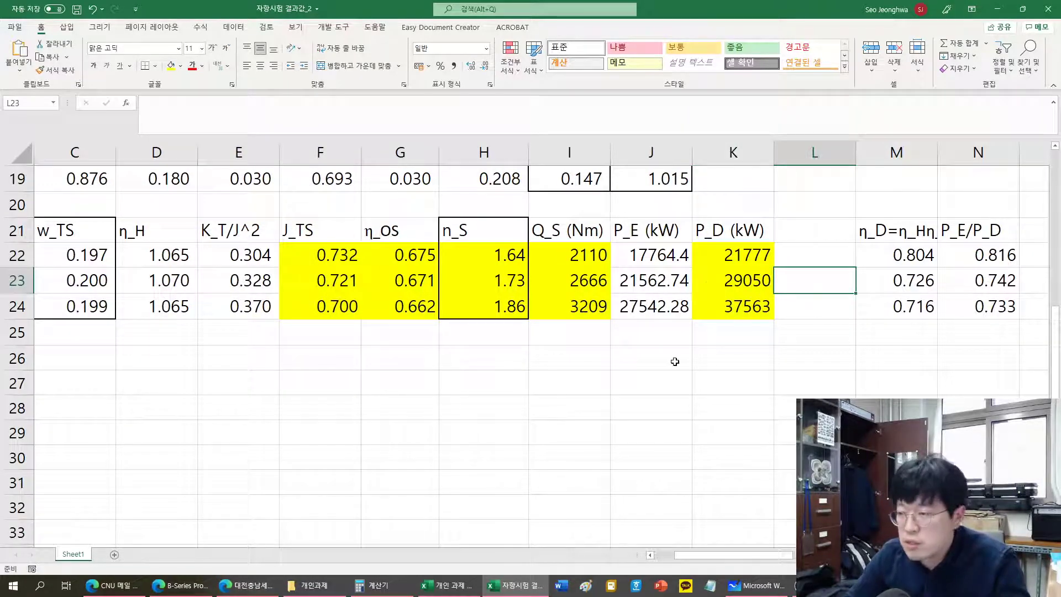
pyautogui.scroll(2, 675, 361)
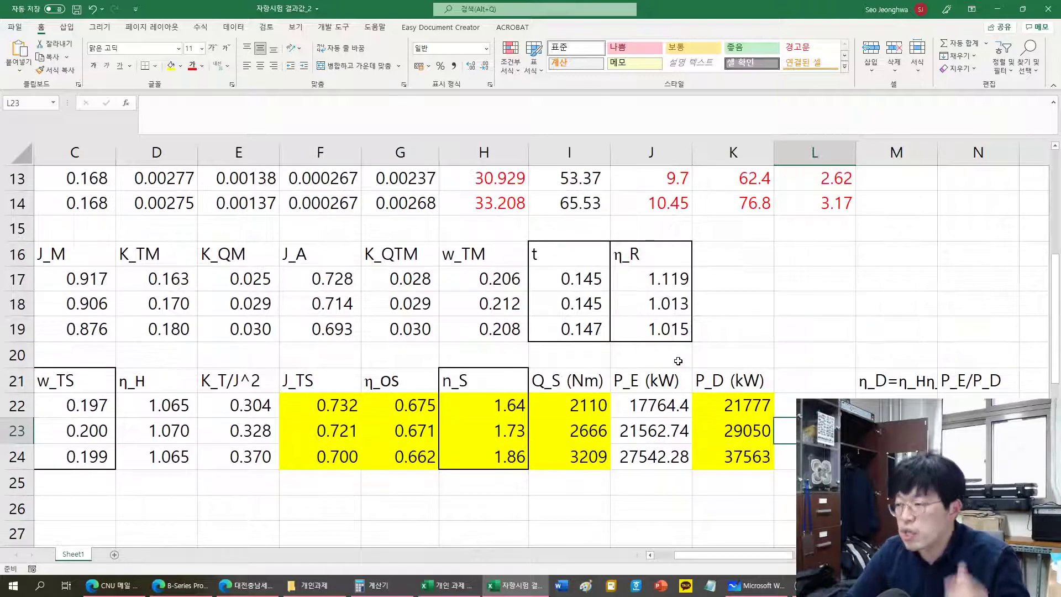
# Step: Switch to Microsoft Whiteboard and handwrite the blue heading "부가저항." in the blank area beside the red notes
pyautogui.click(762, 585)
pyautogui.scroll(-3, 815, 360)
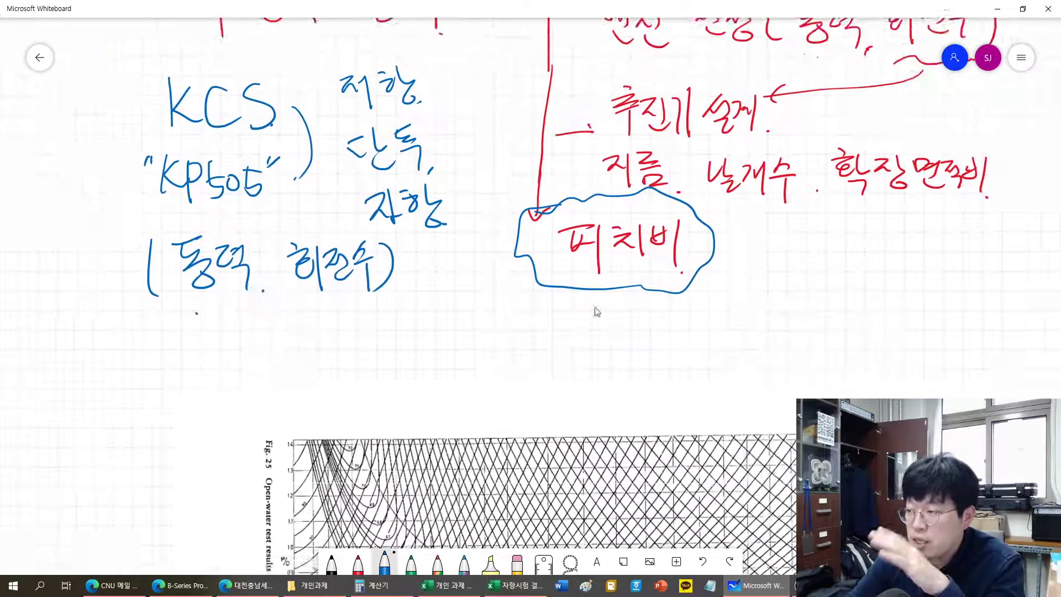
pyautogui.moveTo(594, 310); pyautogui.dragTo(267, 539)
pyautogui.hscroll(3, 591, 310)
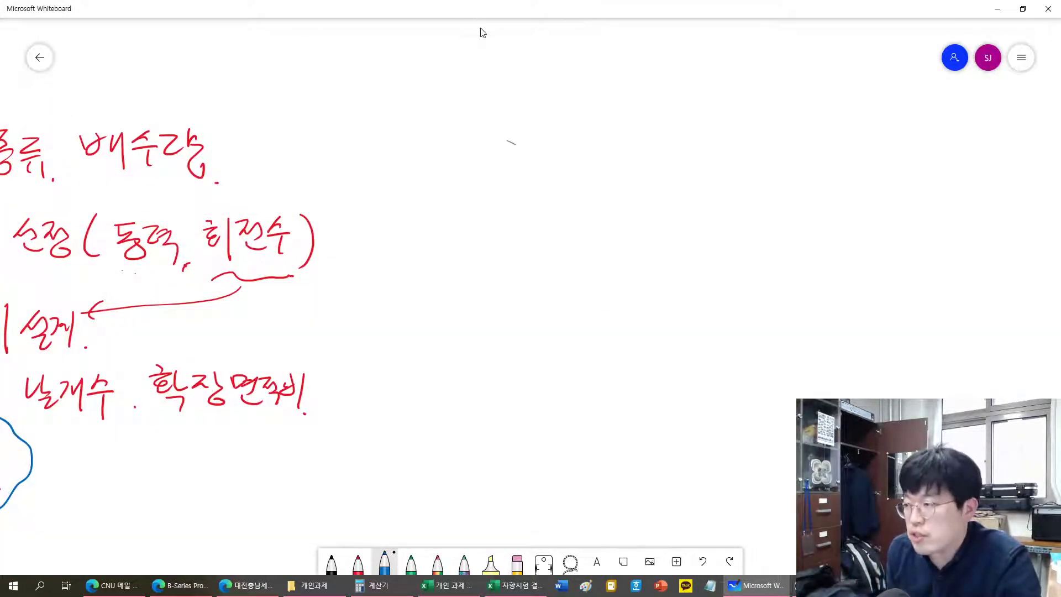
pyautogui.moveTo(496, 165)
pyautogui.mouseDown()
pyautogui.moveTo(520, 156)
pyautogui.moveTo(518, 182)
pyautogui.mouseUp()
pyautogui.moveTo(530, 145)
pyautogui.mouseDown()
pyautogui.moveTo(534, 168)
pyautogui.moveTo(553, 176)
pyautogui.mouseUp()
pyautogui.moveTo(554, 164); pyautogui.dragTo(585, 142)
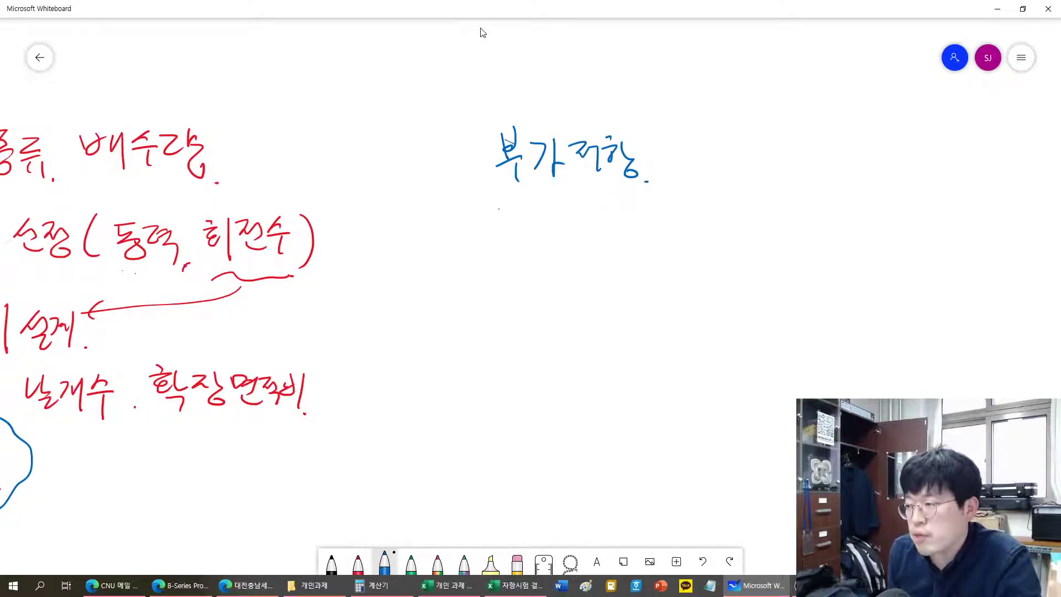
# Step: Handwrite the added-resistance expression "R_TS × 15%" in blue below the 부가저항 heading
pyautogui.moveTo(499, 209); pyautogui.dragTo(490, 261)
pyautogui.moveTo(499, 210); pyautogui.dragTo(505, 233)
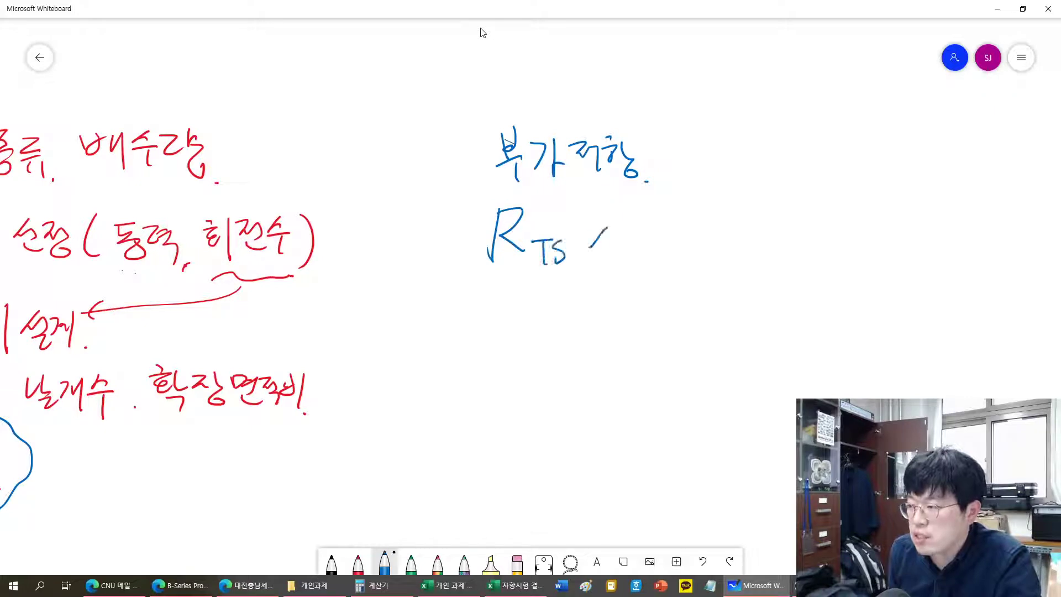
pyautogui.moveTo(647, 212); pyautogui.dragTo(628, 259)
pyautogui.moveTo(666, 218); pyautogui.dragTo(658, 261)
pyautogui.moveTo(665, 226)
pyautogui.mouseDown()
pyautogui.moveTo(690, 220)
pyautogui.moveTo(690, 229)
pyautogui.mouseUp()
pyautogui.moveTo(708, 224); pyautogui.dragTo(679, 265)
pyautogui.moveTo(700, 250); pyautogui.dragTo(698, 256)
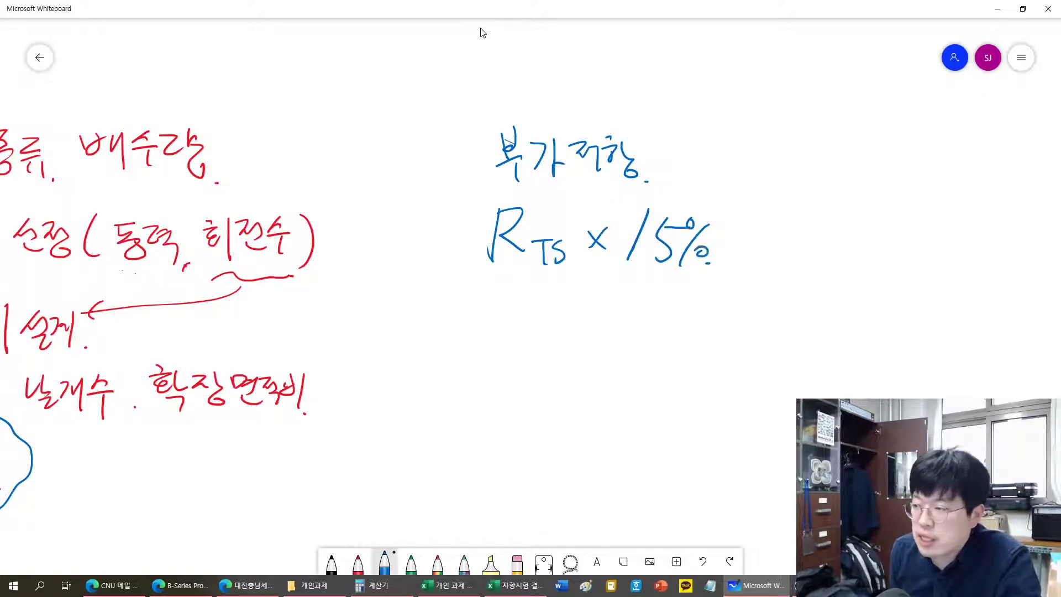
# Step: Write "R_TS +" in front of the 15% expression and draw a line beneath the whole sum
pyautogui.moveTo(383, 210); pyautogui.dragTo(378, 247)
pyautogui.moveTo(388, 213); pyautogui.dragTo(415, 261)
pyautogui.moveTo(418, 239); pyautogui.dragTo(437, 264)
pyautogui.moveTo(447, 236)
pyautogui.mouseDown()
pyautogui.moveTo(475, 234)
pyautogui.moveTo(461, 252)
pyautogui.mouseUp()
pyautogui.moveTo(368, 284); pyautogui.dragTo(727, 283)
# Step: Handwrite the total "115% R_TS" in blue beneath the underlined sum
pyautogui.moveTo(483, 320); pyautogui.dragTo(468, 353)
pyautogui.moveTo(496, 321)
pyautogui.mouseDown()
pyautogui.moveTo(482, 354)
pyautogui.moveTo(502, 357)
pyautogui.mouseUp()
pyautogui.moveTo(562, 317); pyautogui.dragTo(534, 358)
pyautogui.moveTo(555, 347); pyautogui.dragTo(556, 356)
pyautogui.moveTo(584, 315); pyautogui.dragTo(580, 354)
pyautogui.moveTo(587, 318)
pyautogui.mouseDown()
pyautogui.moveTo(609, 353)
pyautogui.moveTo(635, 343)
pyautogui.moveTo(625, 363)
pyautogui.mouseUp()
pyautogui.moveTo(655, 346); pyautogui.dragTo(640, 370)
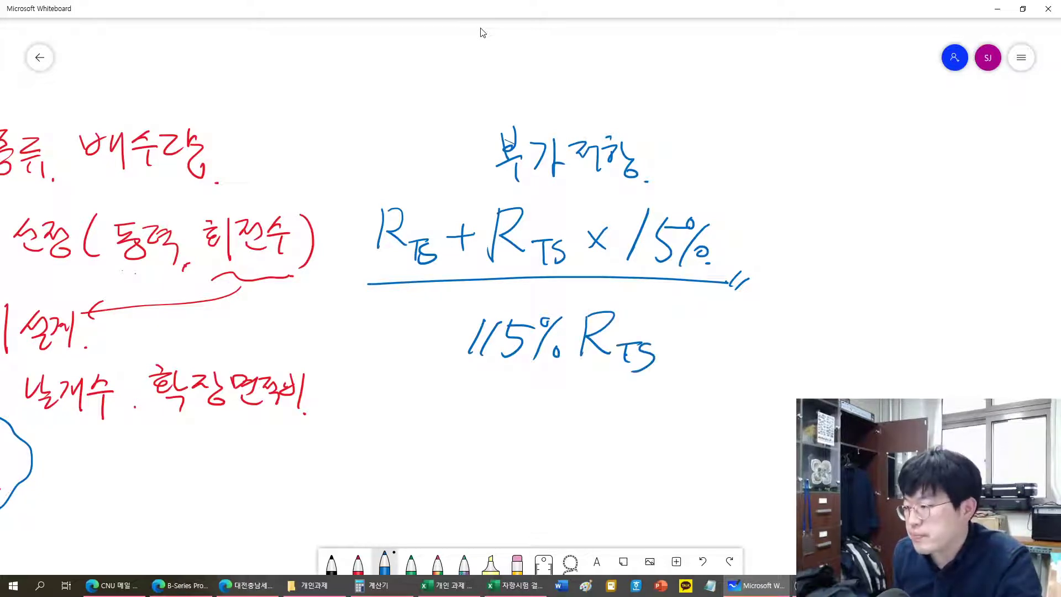
# Step: Underline and circle the "115% R_TS" total in blue and add a small tick beside it
pyautogui.moveTo(449, 392); pyautogui.dragTo(548, 389)
pyautogui.moveTo(509, 399)
pyautogui.mouseDown()
pyautogui.moveTo(552, 285)
pyautogui.moveTo(607, 398)
pyautogui.mouseUp()
pyautogui.moveTo(708, 387); pyautogui.dragTo(684, 407)
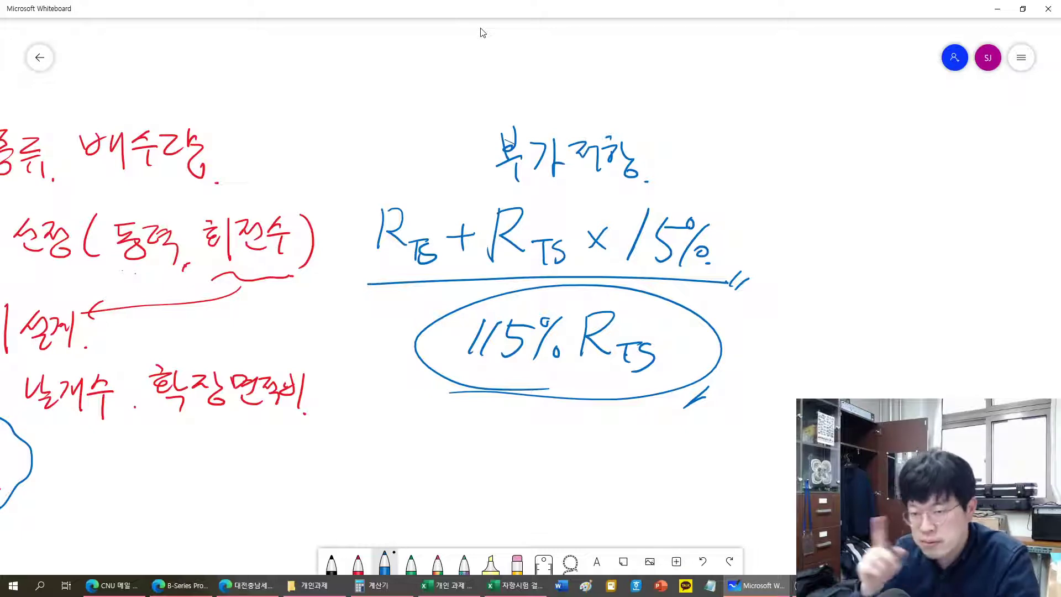
# Step: Switch back to the 자항시험 결과값_2 workbook in Excel and trace the cells referenced by the 23-knot K_T/J^2 formula in E22
pyautogui.click(516, 585)
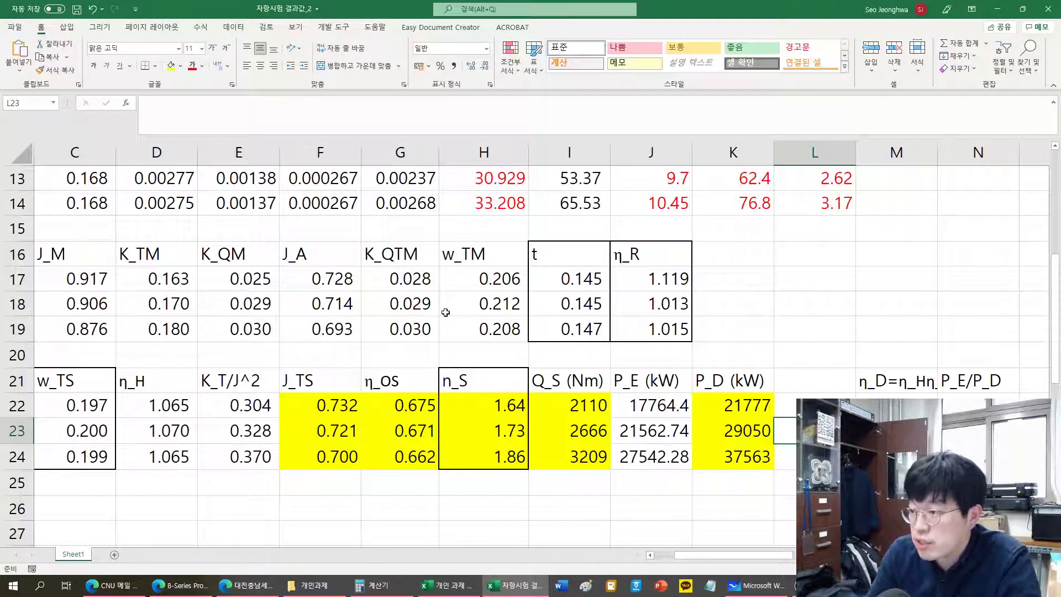
pyautogui.click(272, 403)
pyautogui.click(231, 390)
pyautogui.hotkey('ctrl', 'shift', 'Down')
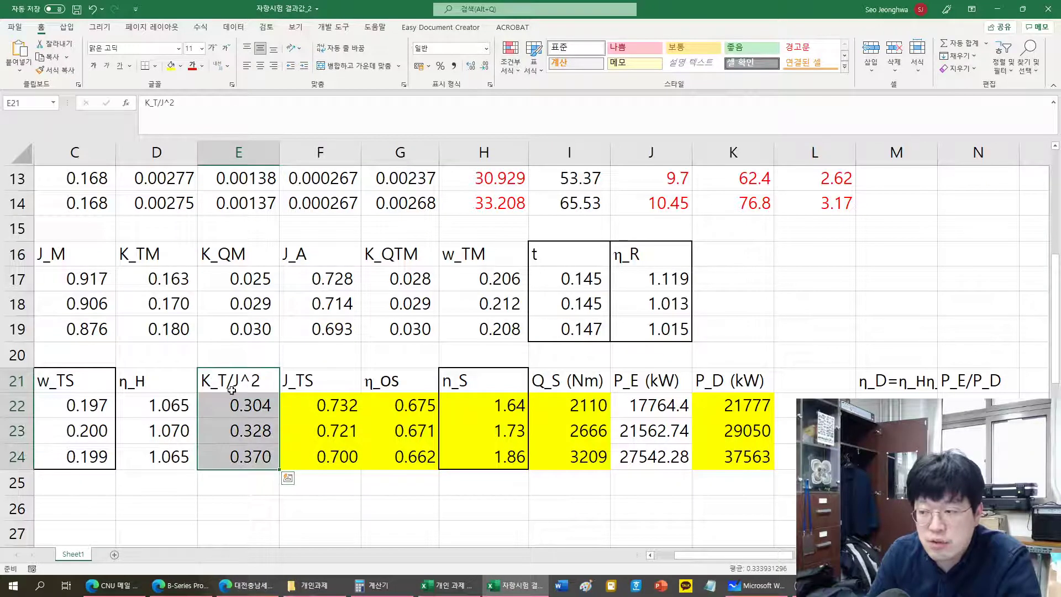
pyautogui.click(231, 398)
pyautogui.click(161, 101)
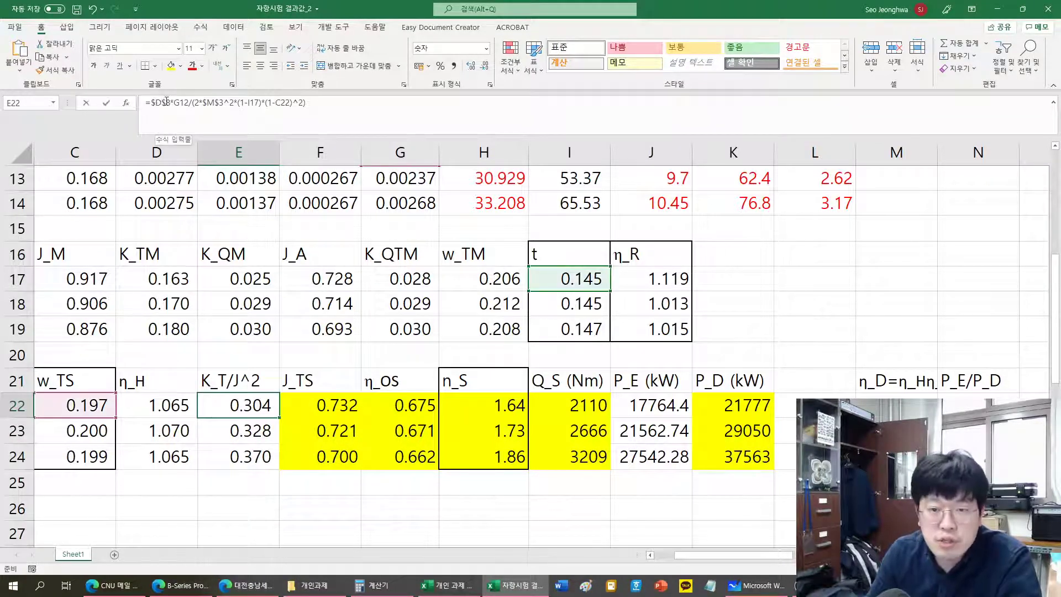
pyautogui.scroll(4, 351, 334)
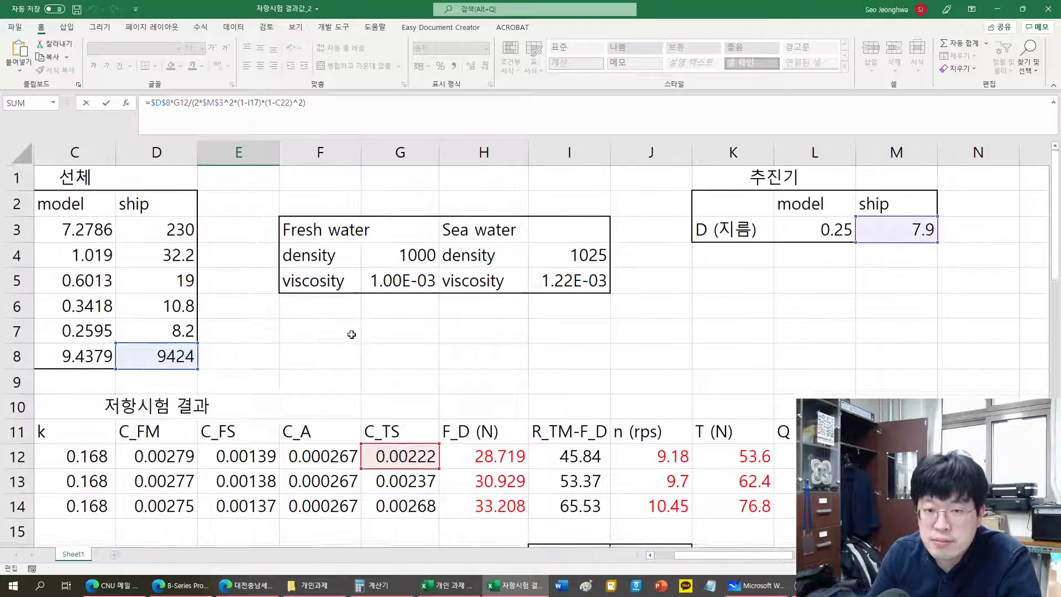
pyautogui.hscroll(-2, 500, 393)
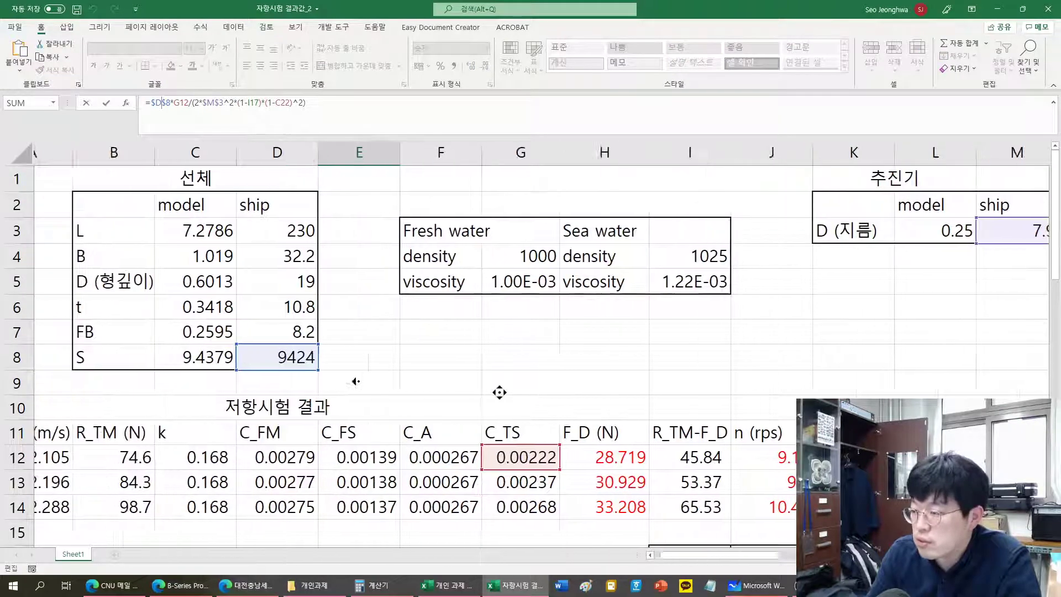
pyautogui.scroll(-5, 576, 458)
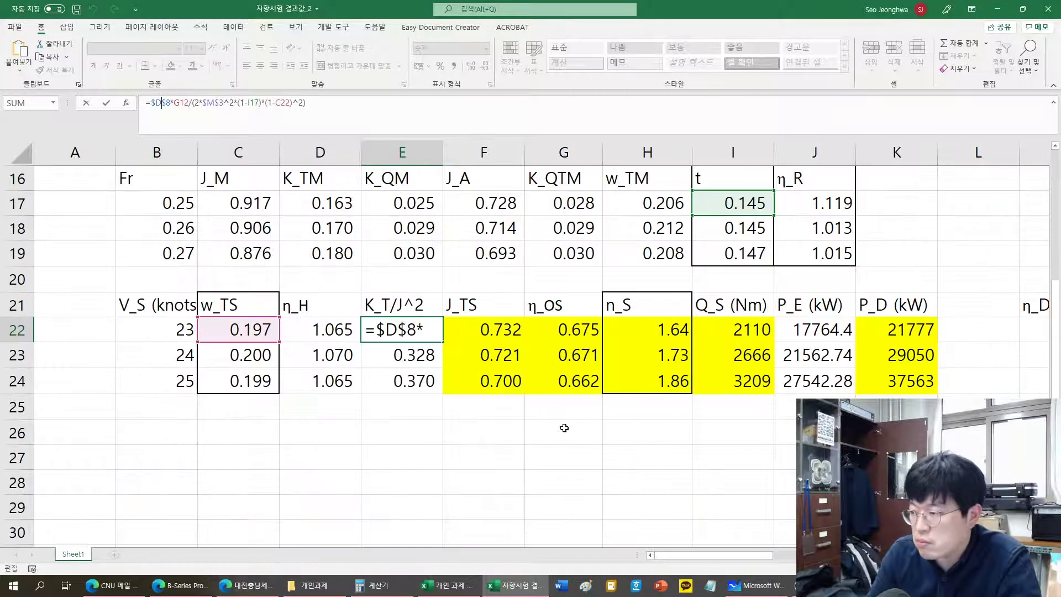
pyautogui.press('Return')
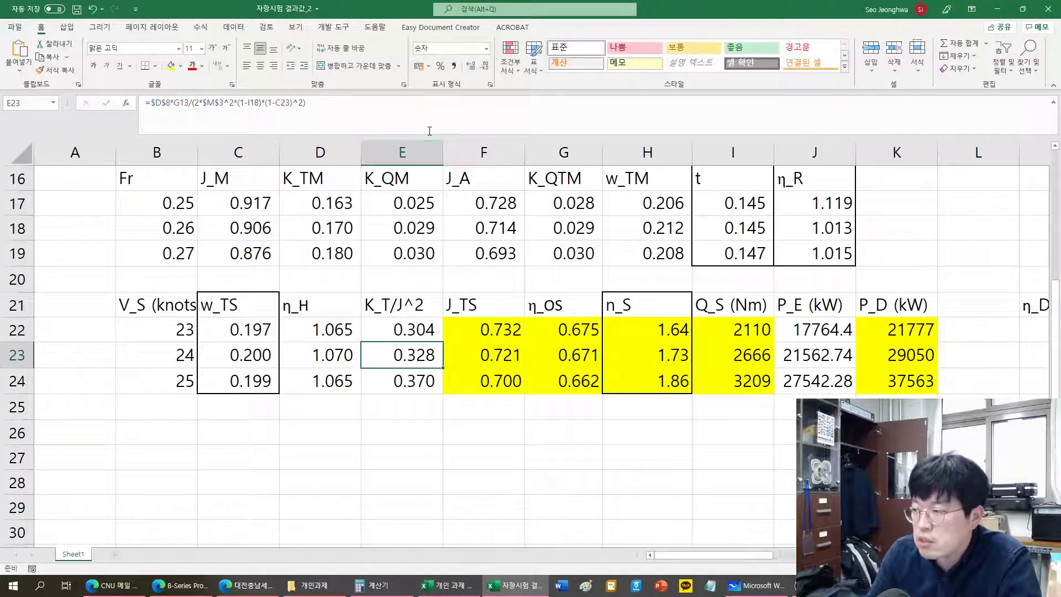
# Step: Multiply the 24-knot K_T/J^2 formula in E23 by 1.15, making it =1.15*$D$8*G13/(2*$M$3^2*(1-I18)*(1-C23)^2)
pyautogui.press('F2')
pyautogui.scroll(5, 637, 413)
pyautogui.scroll(-1, 635, 445)
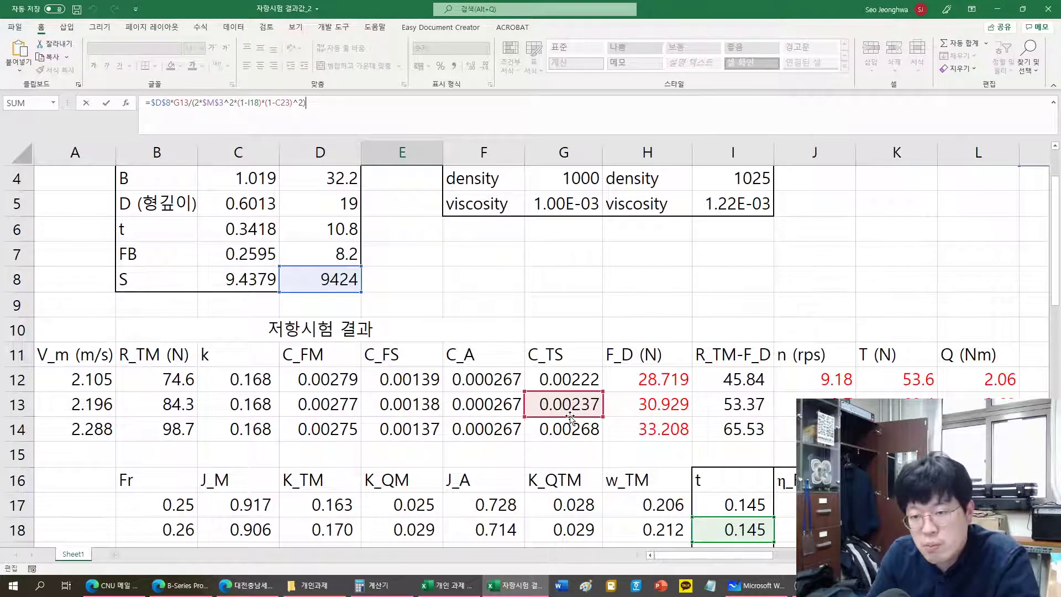
pyautogui.scroll(-4, 571, 418)
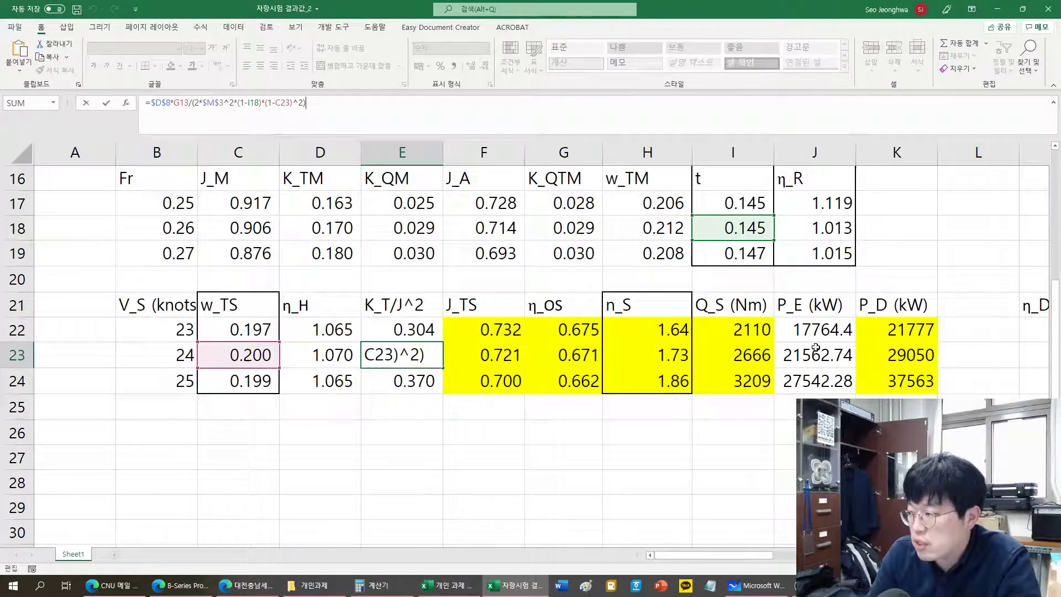
pyautogui.scroll(3, 893, 361)
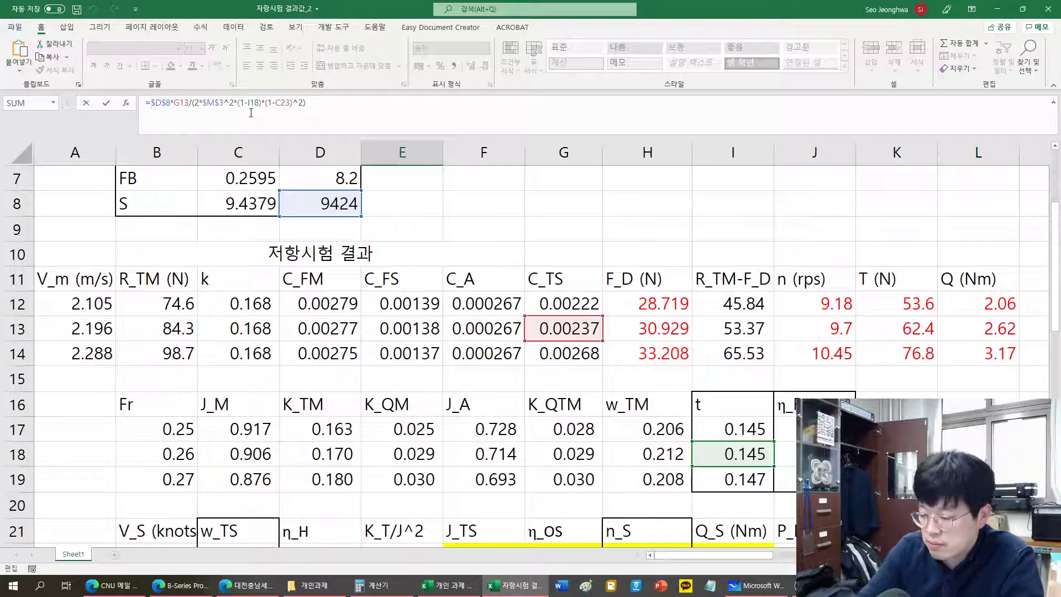
pyautogui.write('1.15')
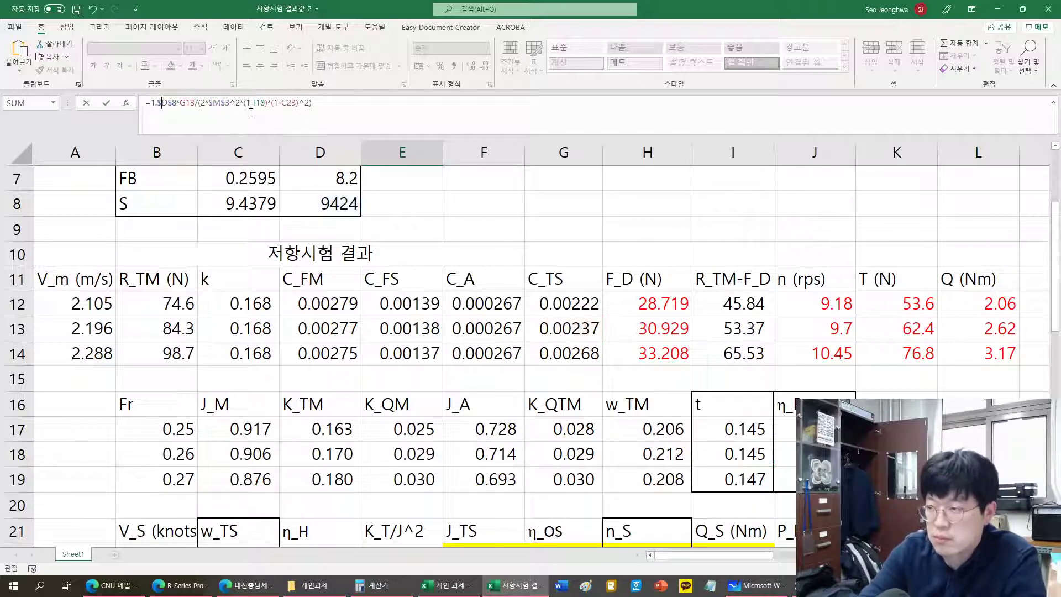
pyautogui.press('Return')
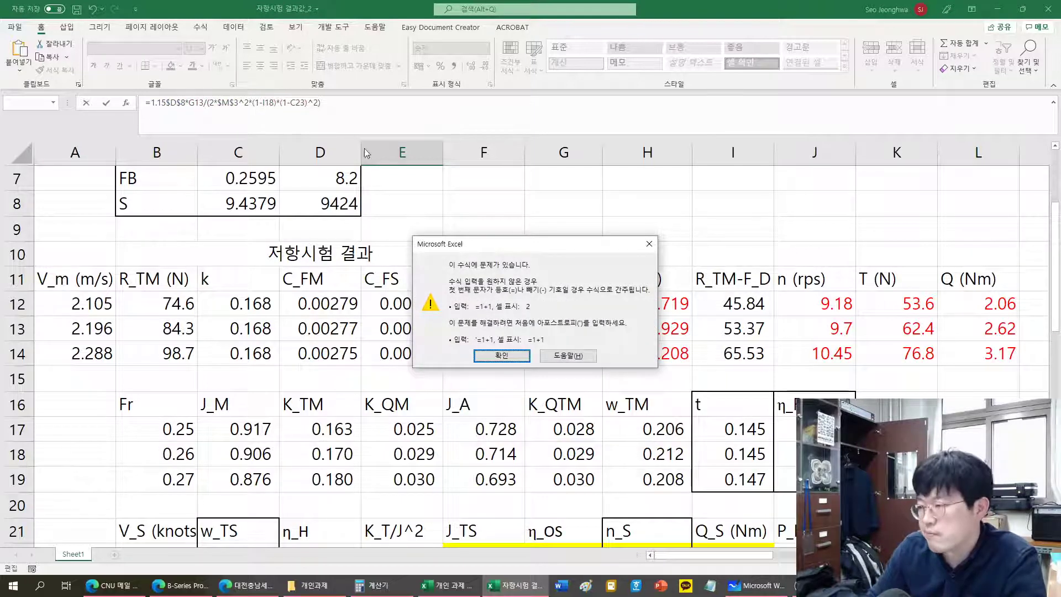
pyautogui.click(649, 243)
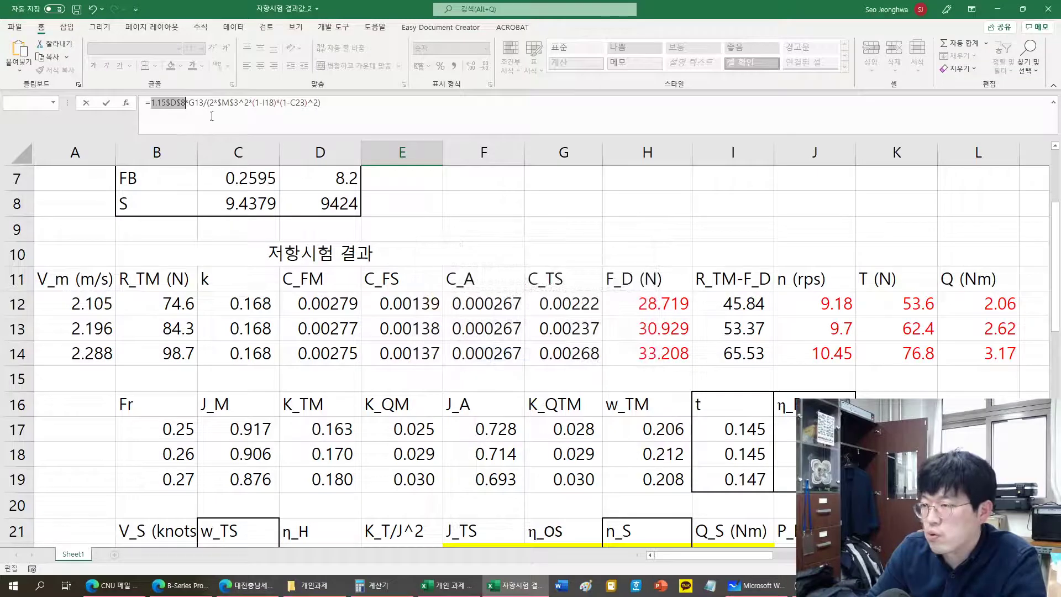
pyautogui.click(167, 104)
pyautogui.write('*')
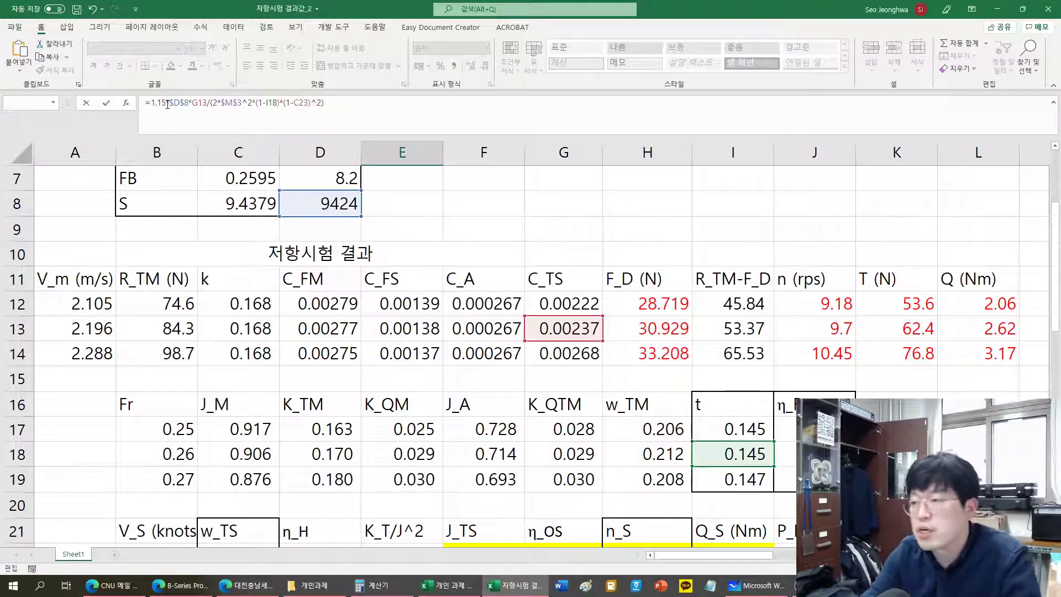
pyautogui.press('Return')
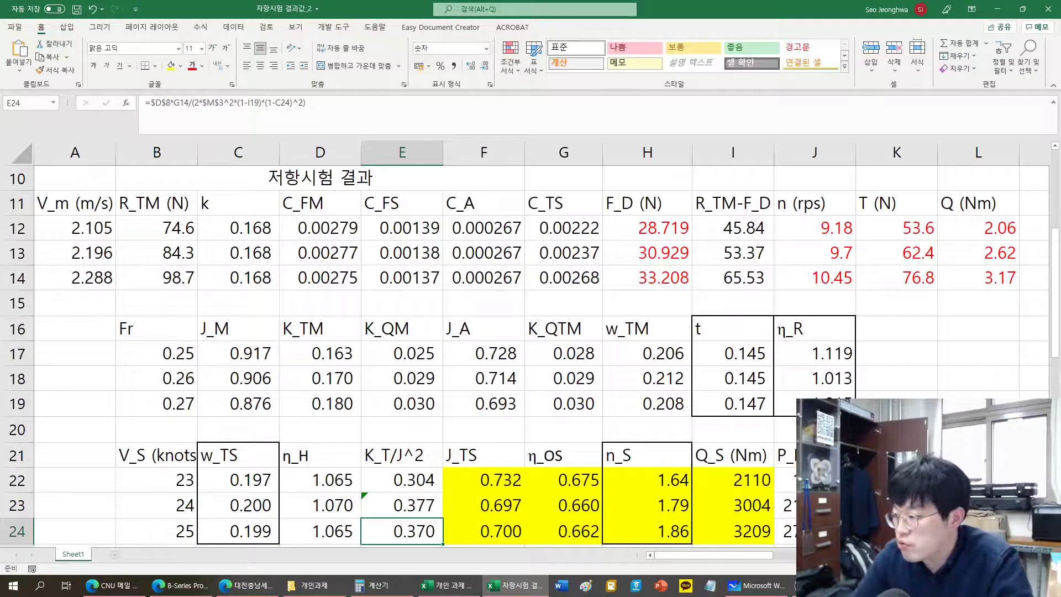
# Step: Compare the 24-knot P_D with and without the 1.15 factor, and check P_D in the 개인 과제 해석 과정 예시 workbook
pyautogui.click(896, 505)
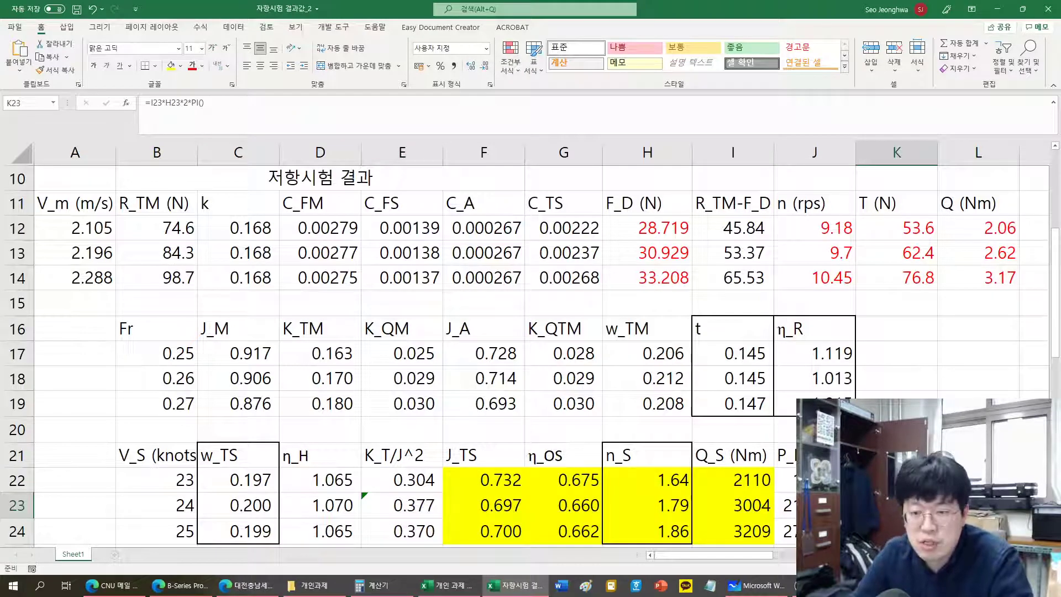
pyautogui.scroll(-2, 530, 354)
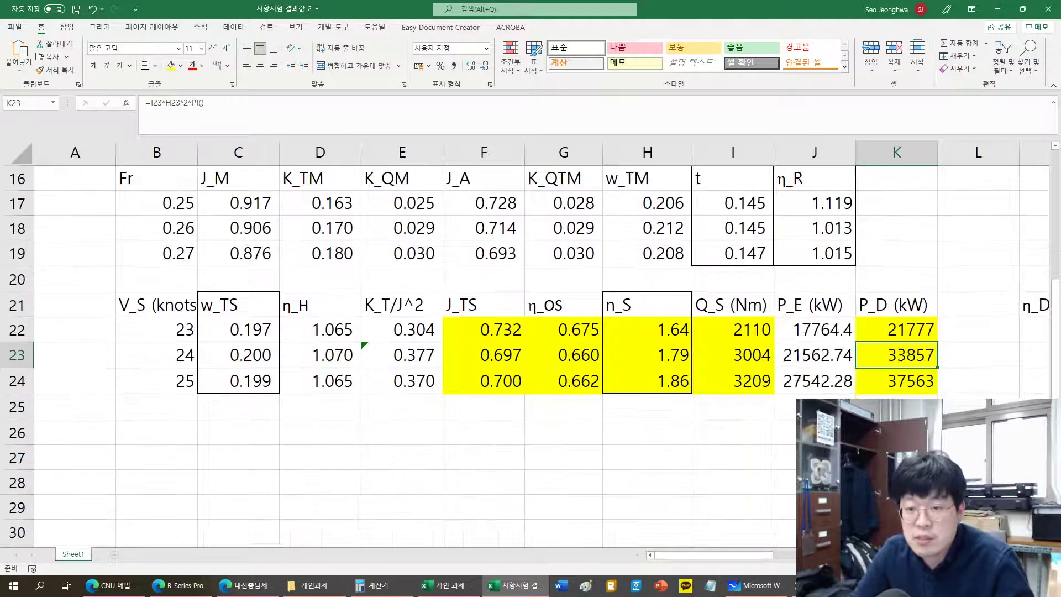
pyautogui.hotkey('ctrl', 'z')
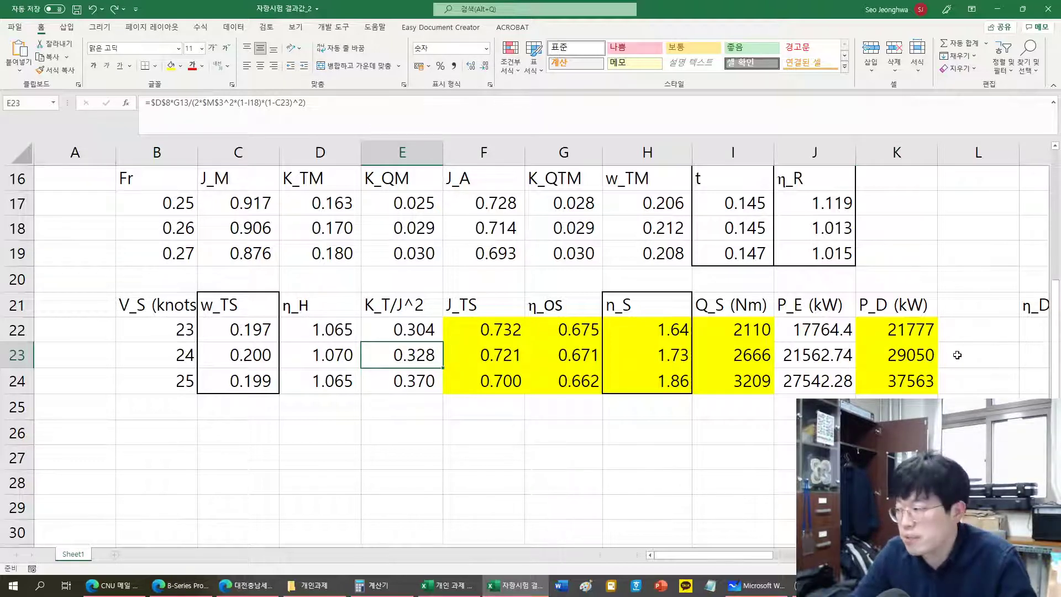
pyautogui.click(115, 9)
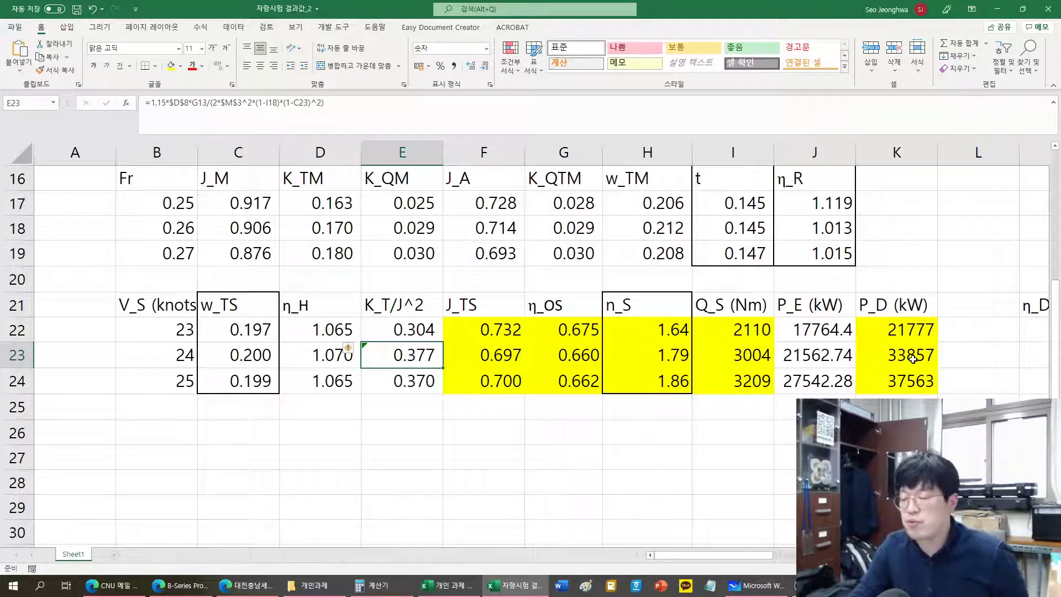
pyautogui.click(92, 9)
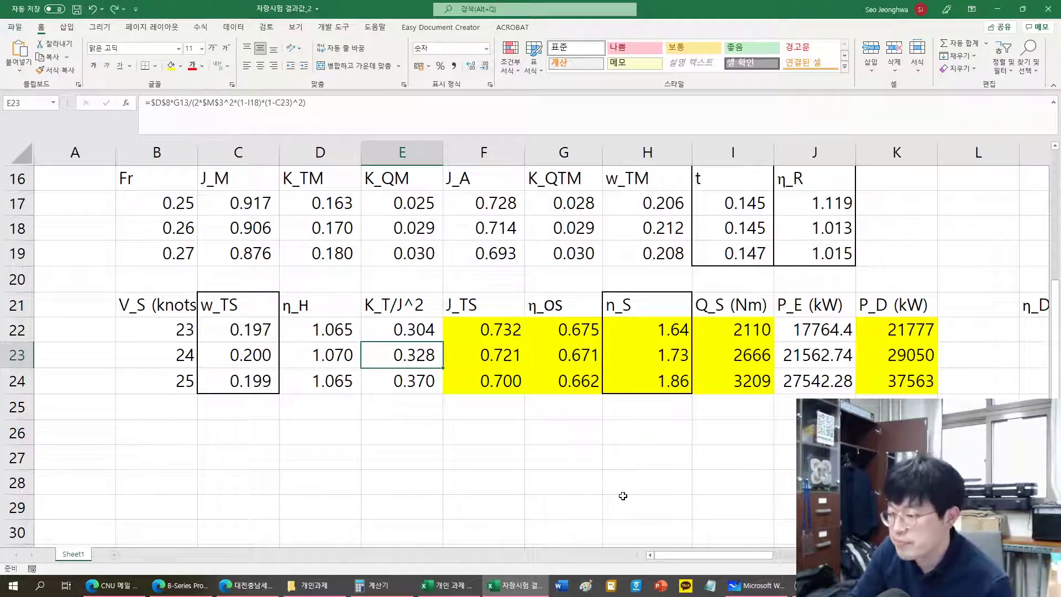
pyautogui.click(446, 585)
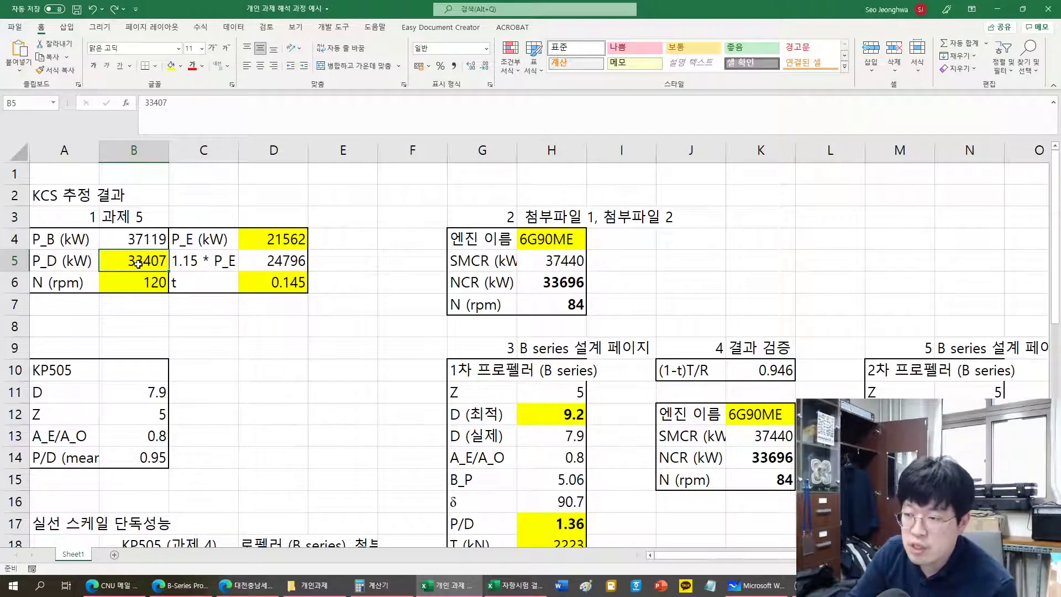
# Step: Switch to Microsoft Whiteboard and handwrite "P_D × 1.15" in blue below the circled total, adding an underline and a tick
pyautogui.click(757, 585)
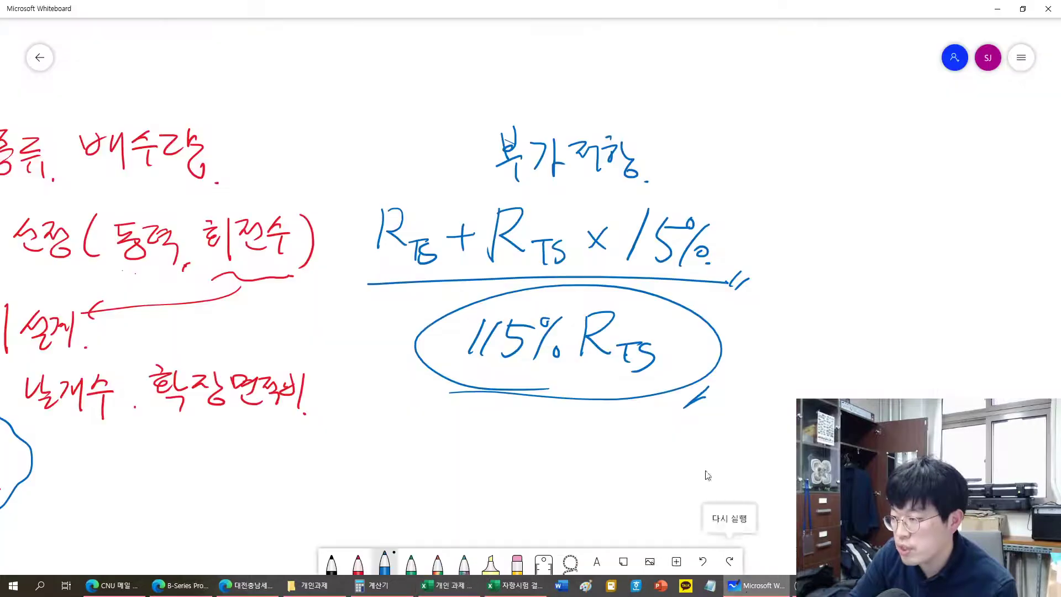
pyautogui.moveTo(707, 476); pyautogui.dragTo(502, 258)
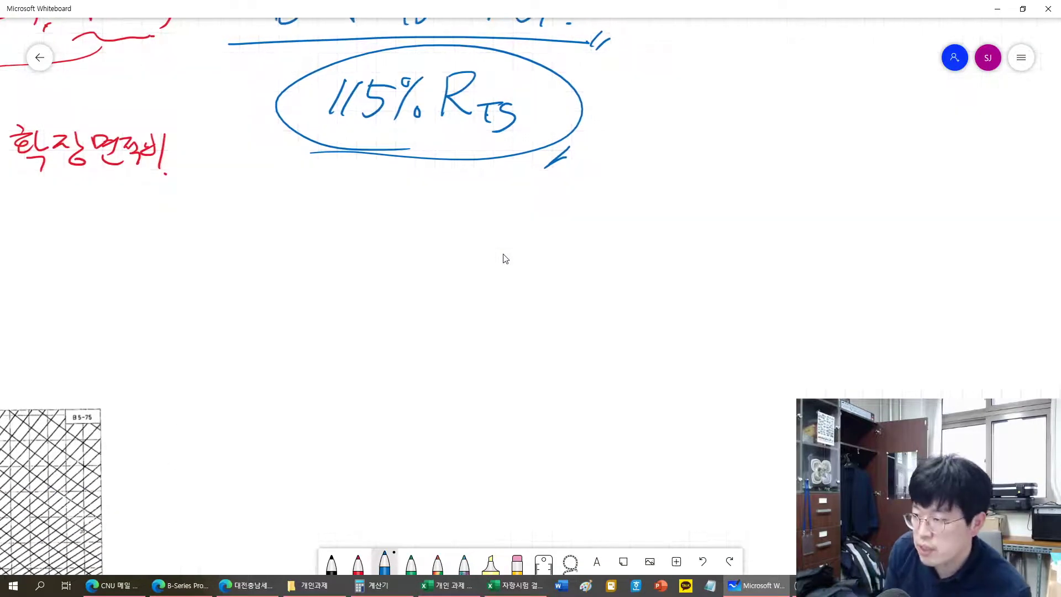
pyautogui.moveTo(310, 255)
pyautogui.mouseDown()
pyautogui.moveTo(315, 309)
pyautogui.moveTo(313, 283)
pyautogui.moveTo(336, 316)
pyautogui.mouseUp()
pyautogui.moveTo(365, 289); pyautogui.dragTo(374, 277)
pyautogui.moveTo(445, 280); pyautogui.dragTo(434, 298)
pyautogui.moveTo(436, 270); pyautogui.dragTo(453, 267)
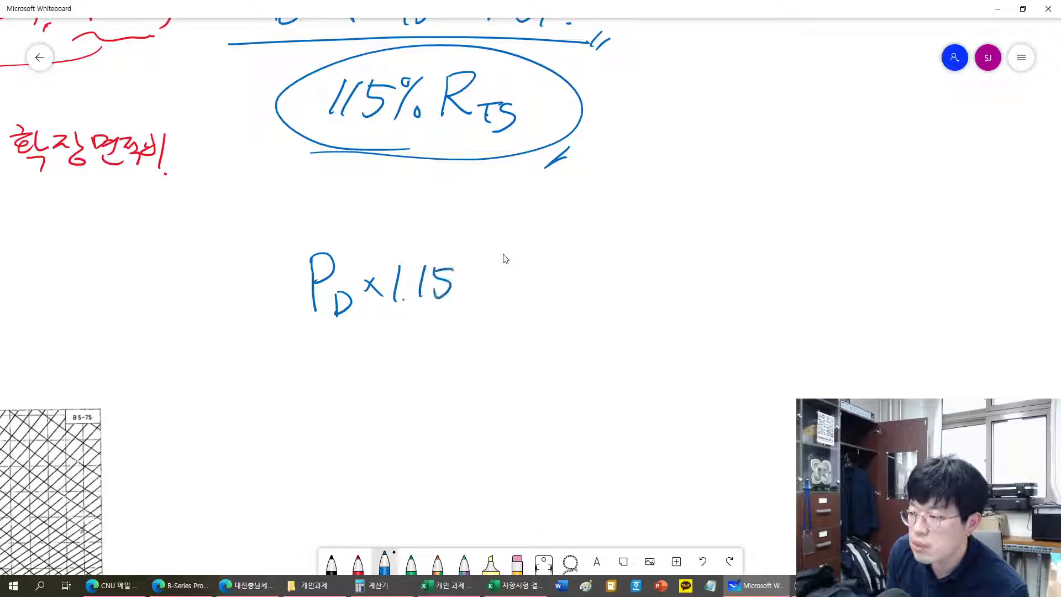
pyautogui.moveTo(337, 328); pyautogui.dragTo(453, 324)
pyautogui.moveTo(467, 325); pyautogui.dragTo(474, 319)
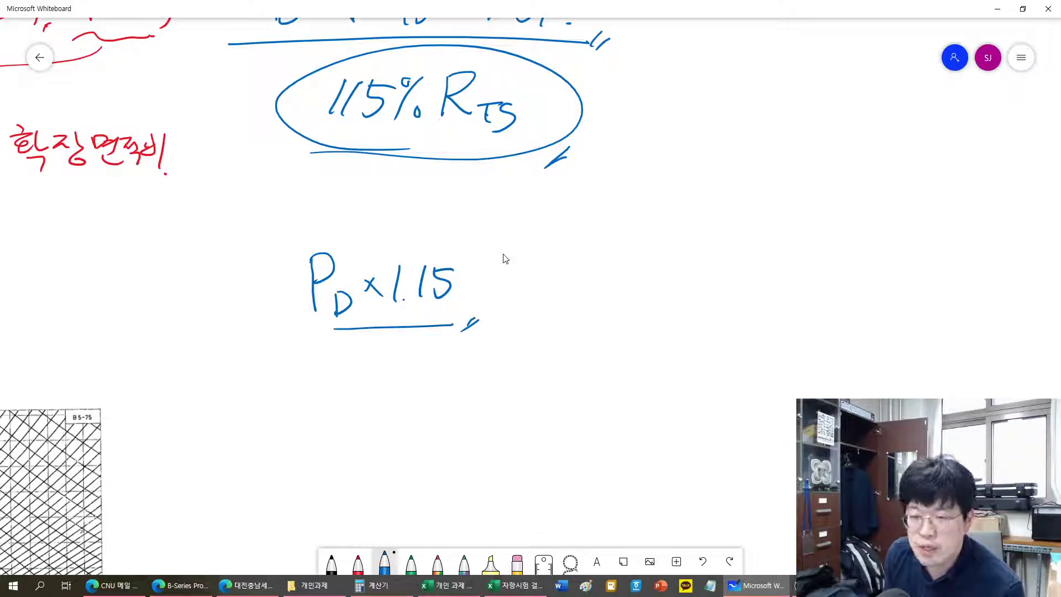
# Step: Handwrite an underlined "C_TS × 1.15" with an arrow to P_D, and erase the "× 1.15" and underline belonging to P_D
pyautogui.moveTo(169, 224); pyautogui.dragTo(176, 255)
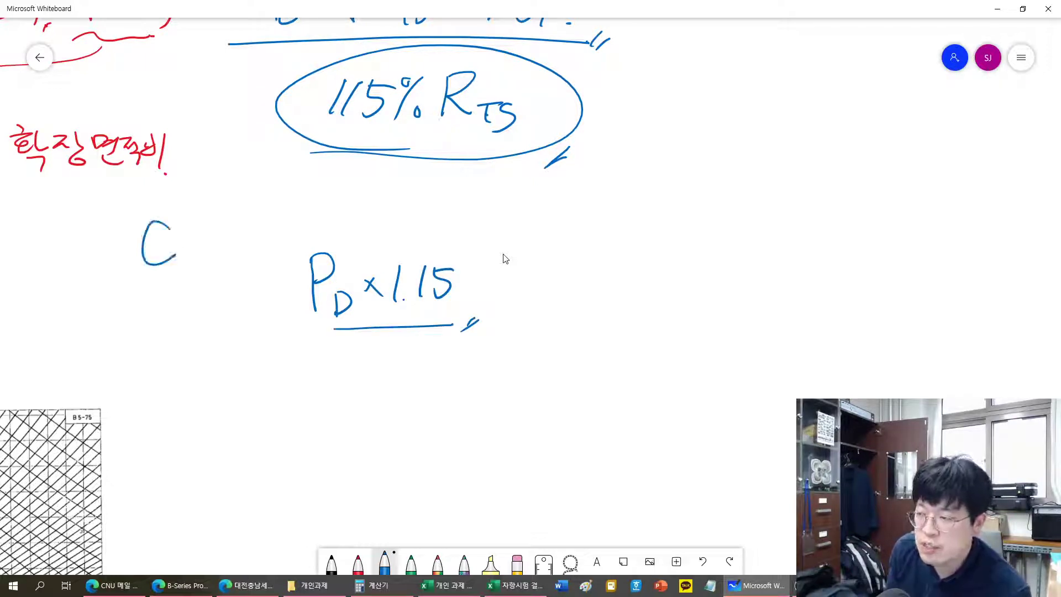
pyautogui.moveTo(240, 208); pyautogui.dragTo(235, 248)
pyautogui.moveTo(261, 210)
pyautogui.mouseDown()
pyautogui.moveTo(256, 243)
pyautogui.moveTo(287, 210)
pyautogui.mouseUp()
pyautogui.moveTo(168, 284); pyautogui.dragTo(307, 228)
pyautogui.moveTo(215, 276); pyautogui.dragTo(284, 294)
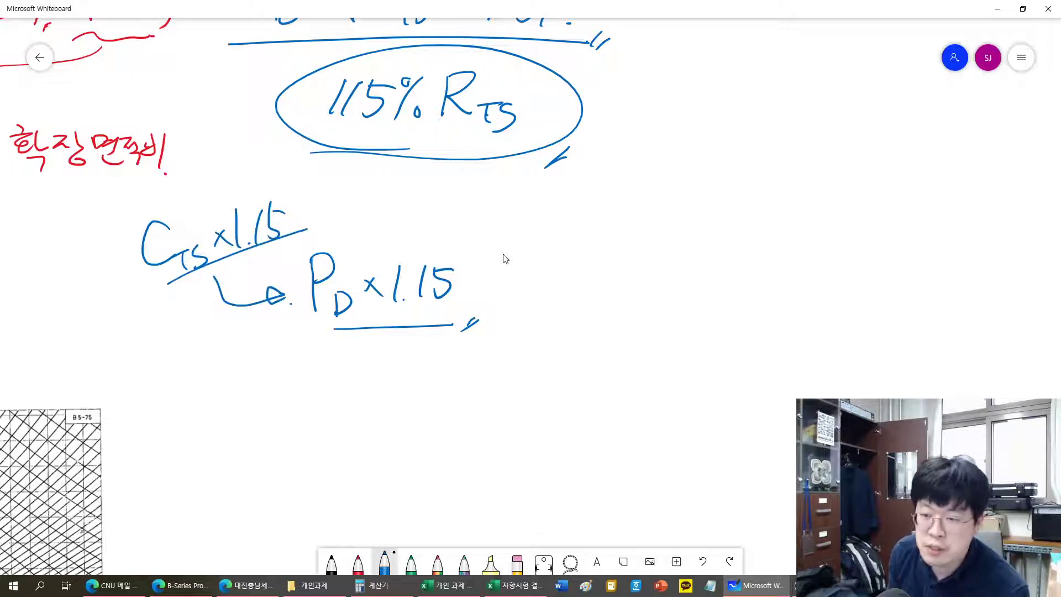
pyautogui.click(517, 561)
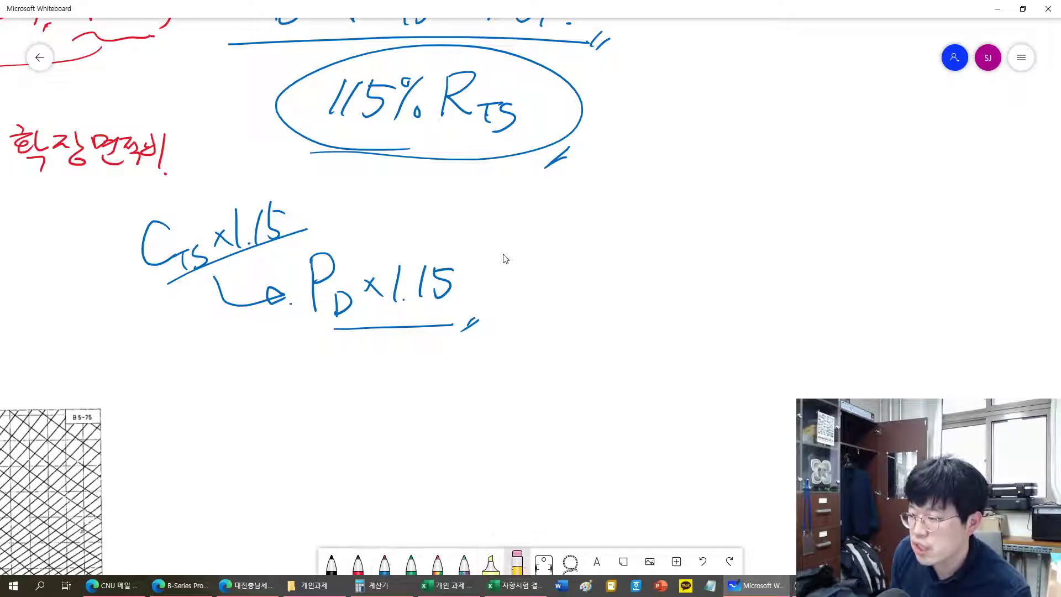
pyautogui.moveTo(381, 280)
pyautogui.mouseDown()
pyautogui.moveTo(367, 279)
pyautogui.moveTo(476, 282)
pyautogui.moveTo(411, 342)
pyautogui.moveTo(338, 330)
pyautogui.mouseUp()
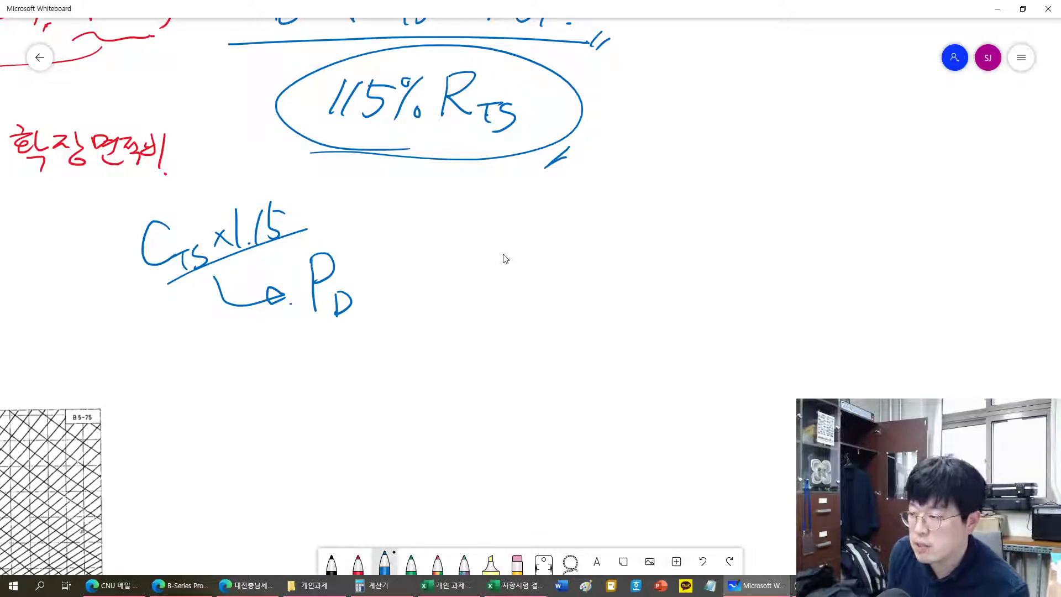
# Step: Handwrite "Sea margin" in blue below P_D
pyautogui.moveTo(270, 355); pyautogui.dragTo(272, 394)
pyautogui.moveTo(304, 381)
pyautogui.mouseDown()
pyautogui.moveTo(318, 371)
pyautogui.moveTo(316, 390)
pyautogui.mouseUp()
pyautogui.moveTo(337, 376)
pyautogui.mouseDown()
pyautogui.moveTo(343, 387)
pyautogui.moveTo(397, 386)
pyautogui.mouseUp()
pyautogui.moveTo(409, 374)
pyautogui.mouseDown()
pyautogui.moveTo(409, 385)
pyautogui.moveTo(437, 393)
pyautogui.mouseUp()
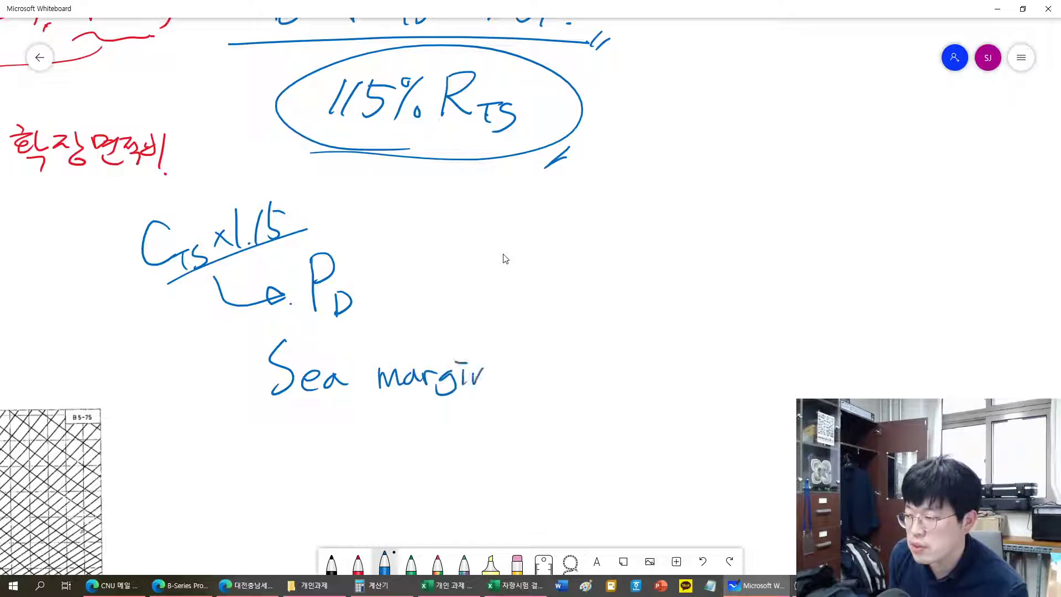
# Step: Handwrite the Korean term "해상여유" beneath "Sea margin", and circle and underline P_D
pyautogui.moveTo(317, 405); pyautogui.dragTo(327, 415)
pyautogui.moveTo(328, 420)
pyautogui.mouseDown()
pyautogui.moveTo(326, 437)
pyautogui.moveTo(348, 431)
pyautogui.mouseUp()
pyautogui.moveTo(361, 409)
pyautogui.mouseDown()
pyautogui.moveTo(362, 450)
pyautogui.moveTo(371, 423)
pyautogui.mouseUp()
pyautogui.moveTo(380, 413)
pyautogui.mouseDown()
pyautogui.moveTo(396, 421)
pyautogui.moveTo(392, 442)
pyautogui.mouseUp()
pyautogui.moveTo(409, 406); pyautogui.dragTo(416, 423)
pyautogui.moveTo(431, 409)
pyautogui.mouseDown()
pyautogui.moveTo(433, 436)
pyautogui.moveTo(442, 419)
pyautogui.mouseUp()
pyautogui.moveTo(433, 428); pyautogui.dragTo(474, 411)
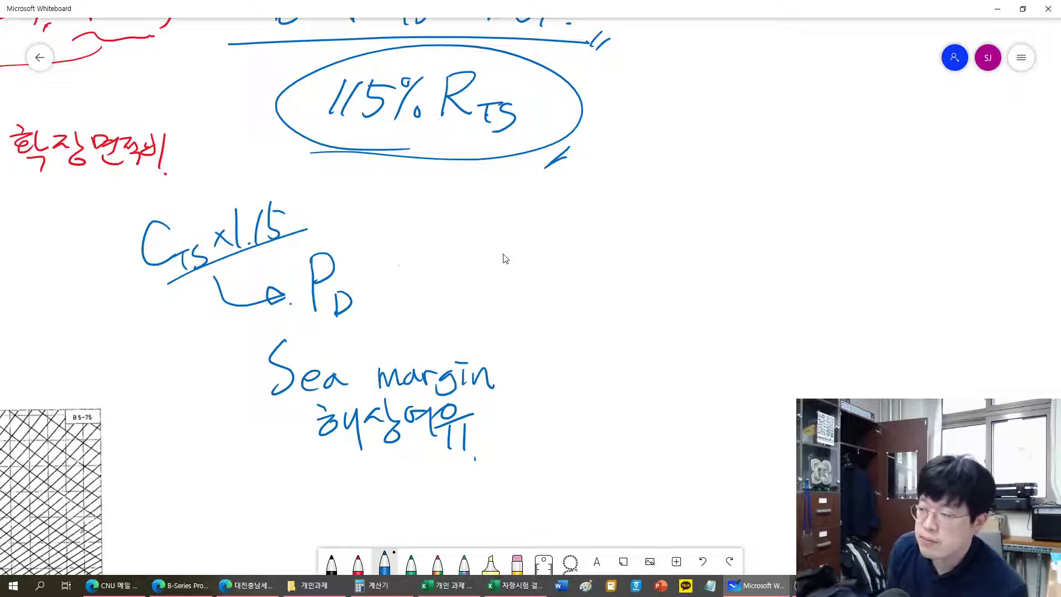
pyautogui.moveTo(317, 320)
pyautogui.mouseDown()
pyautogui.moveTo(380, 266)
pyautogui.moveTo(320, 322)
pyautogui.mouseUp()
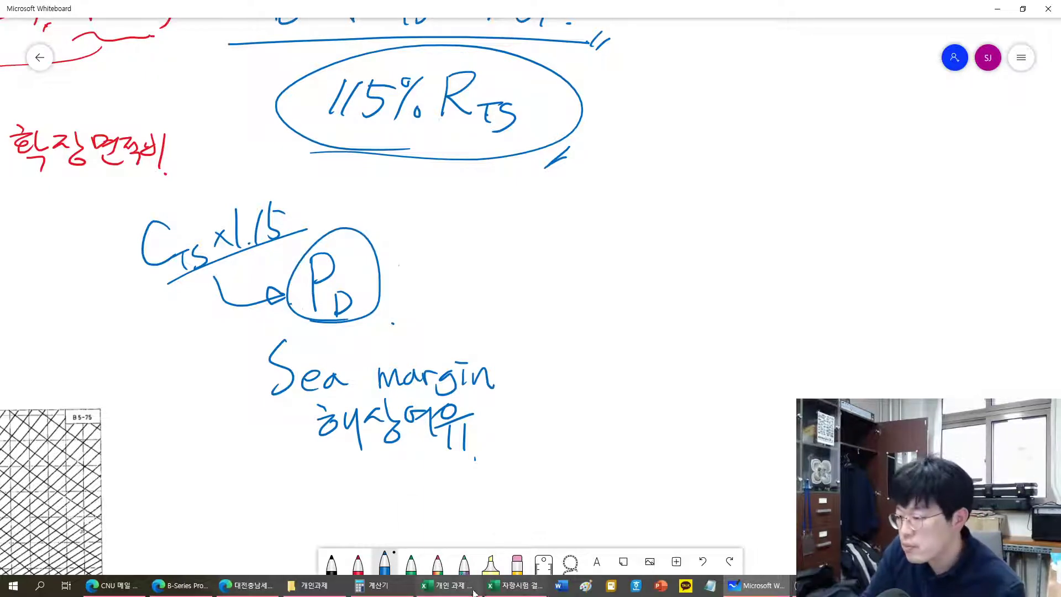
# Step: Switch to Excel, check N (rpm) in the 개인 과제 workbook, and redo the 1.15 factor in E23 of 자항시험 결과값_2
pyautogui.click(446, 585)
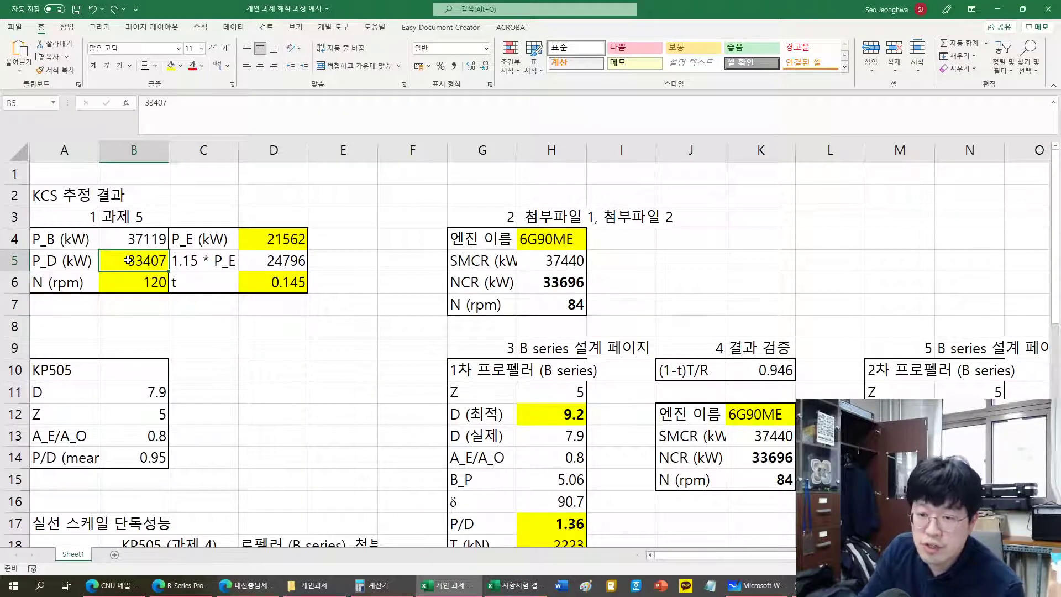
pyautogui.click(139, 287)
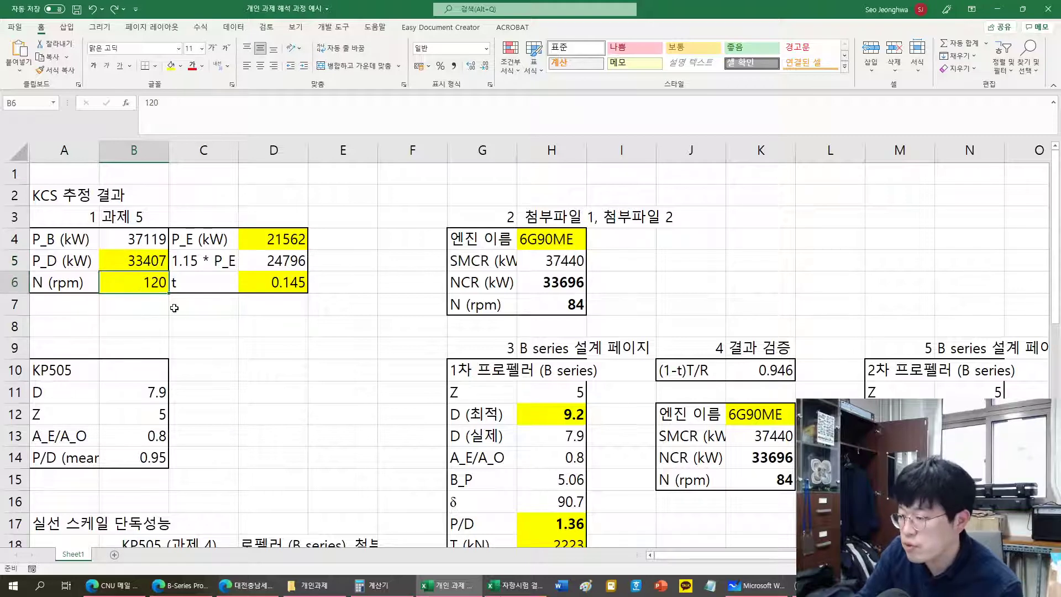
pyautogui.click(515, 589)
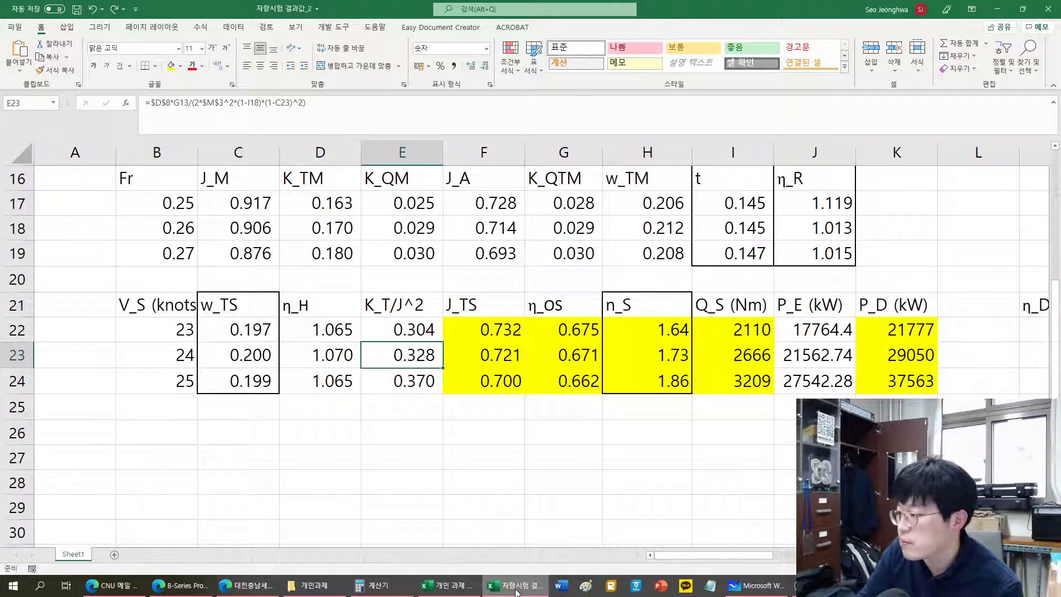
pyautogui.click(972, 357)
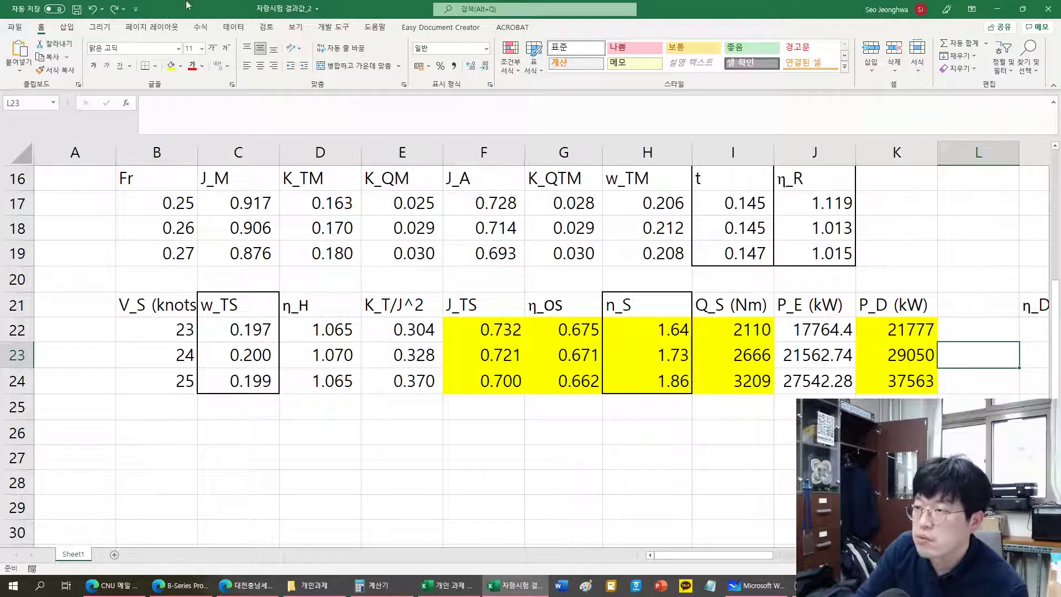
pyautogui.click(114, 9)
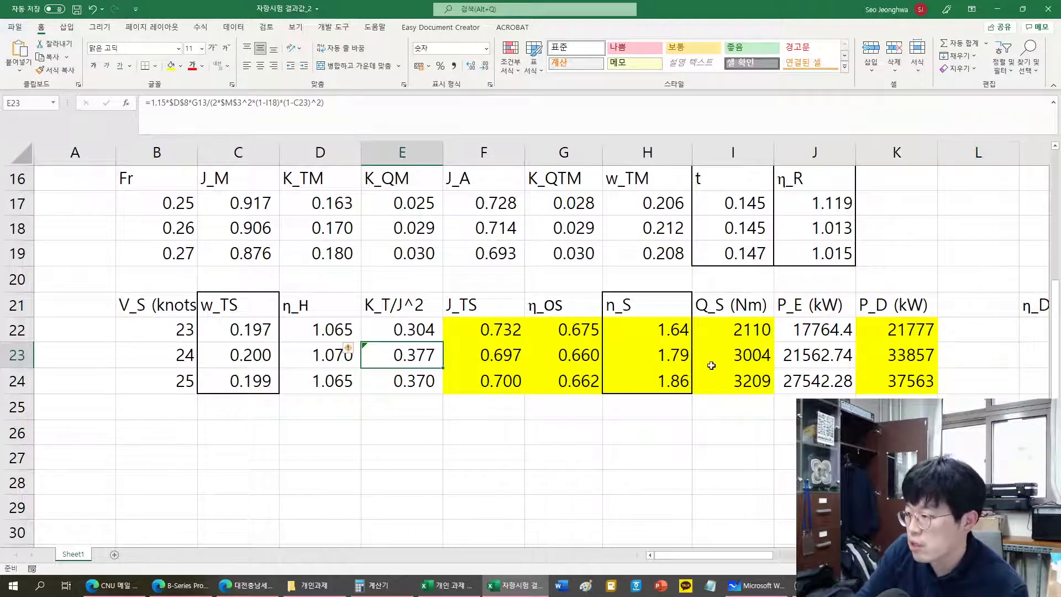
# Step: Convert the 24-knot n_S to rpm with =H23*60 in L23 and compare it with N (rpm) in the 개인 과제 workbook
pyautogui.click(968, 359)
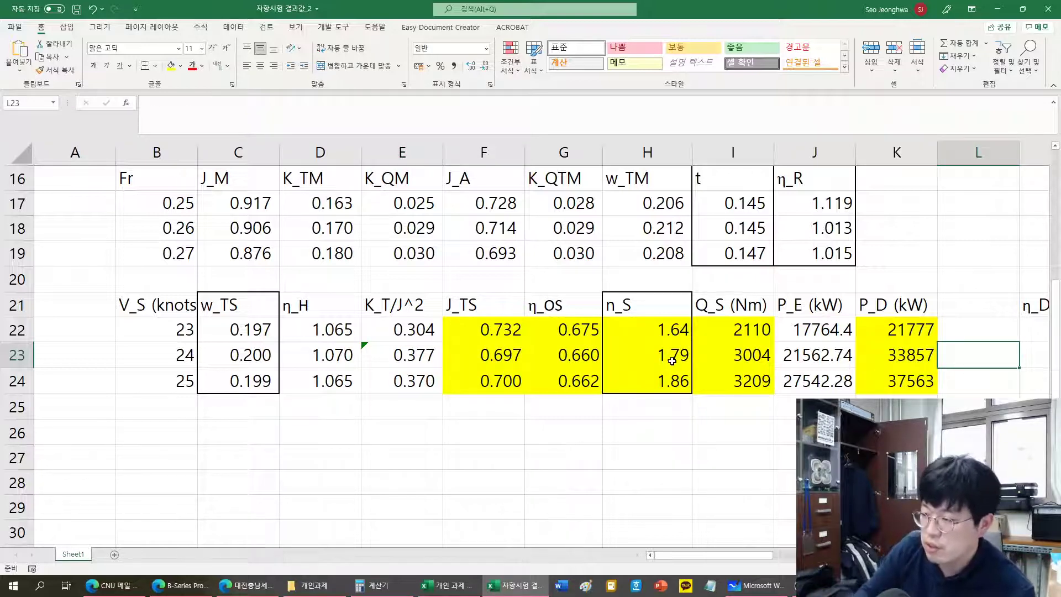
pyautogui.write('=')
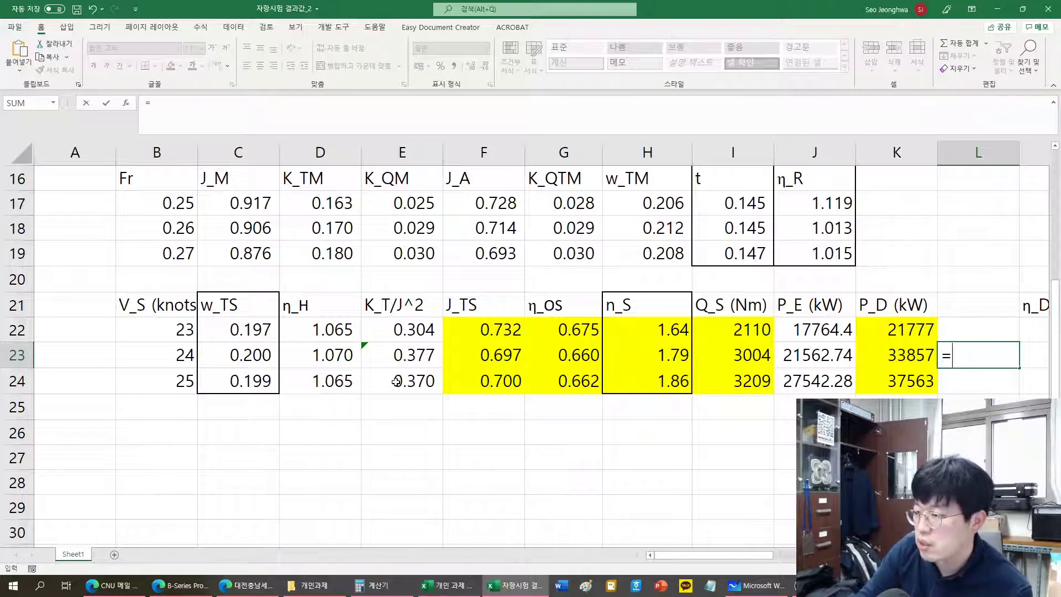
pyautogui.click(672, 353)
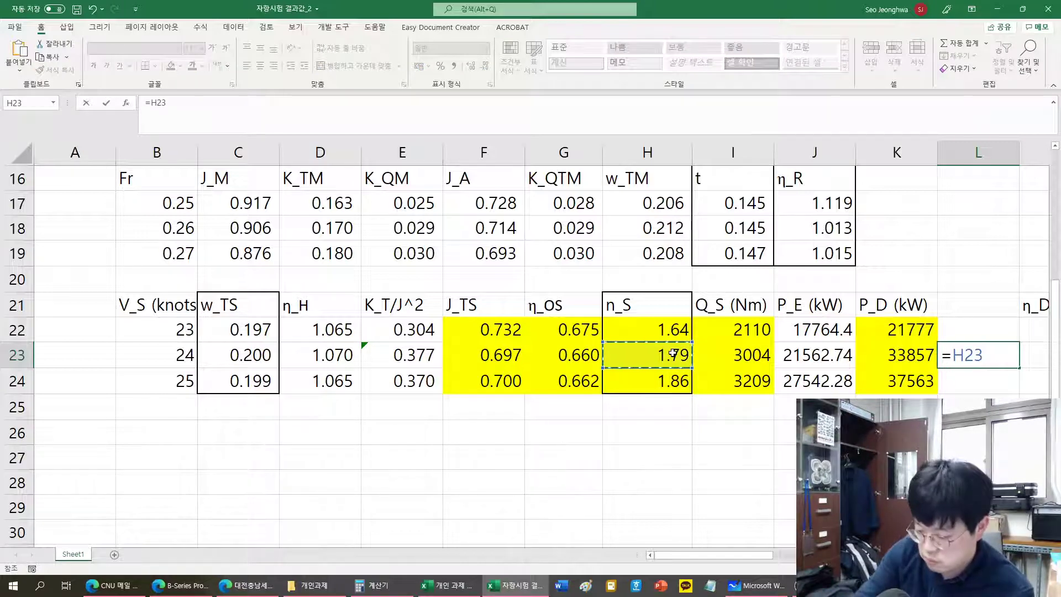
pyautogui.write('*60')
pyautogui.press('Return')
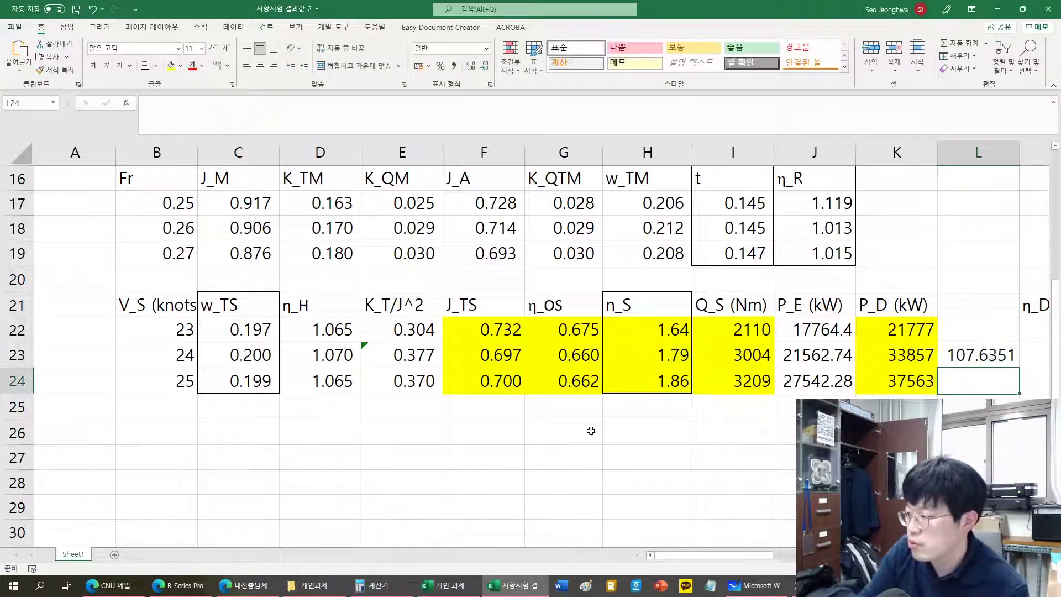
pyautogui.click(479, 583)
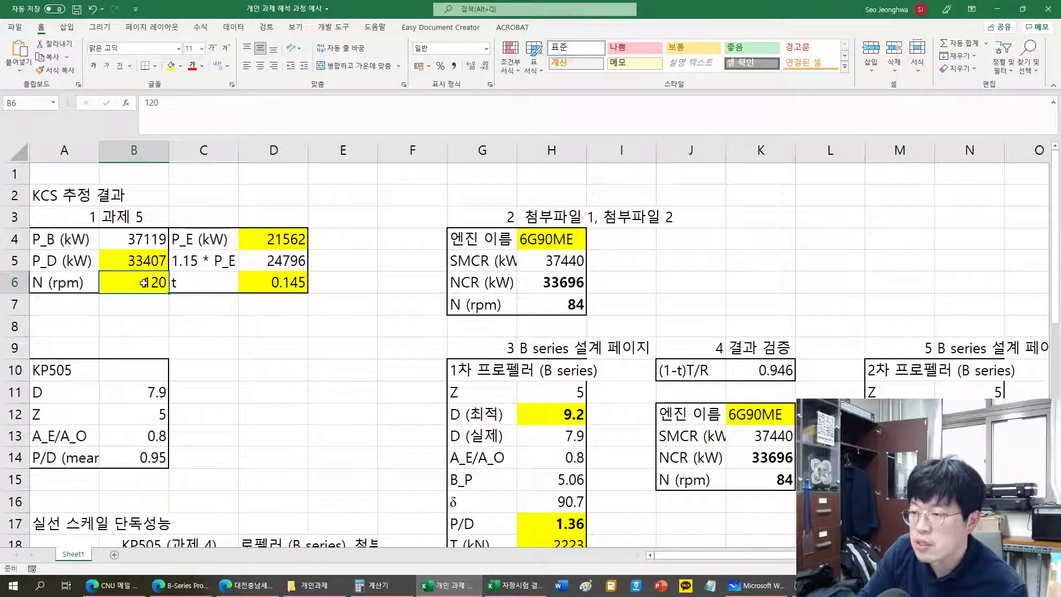
# Step: Set N (rpm) in B6 to 107 and go over the P_E, 1.15 * P_E and P_D entries of the 과제 5 block
pyautogui.write('107')
pyautogui.press('Return')
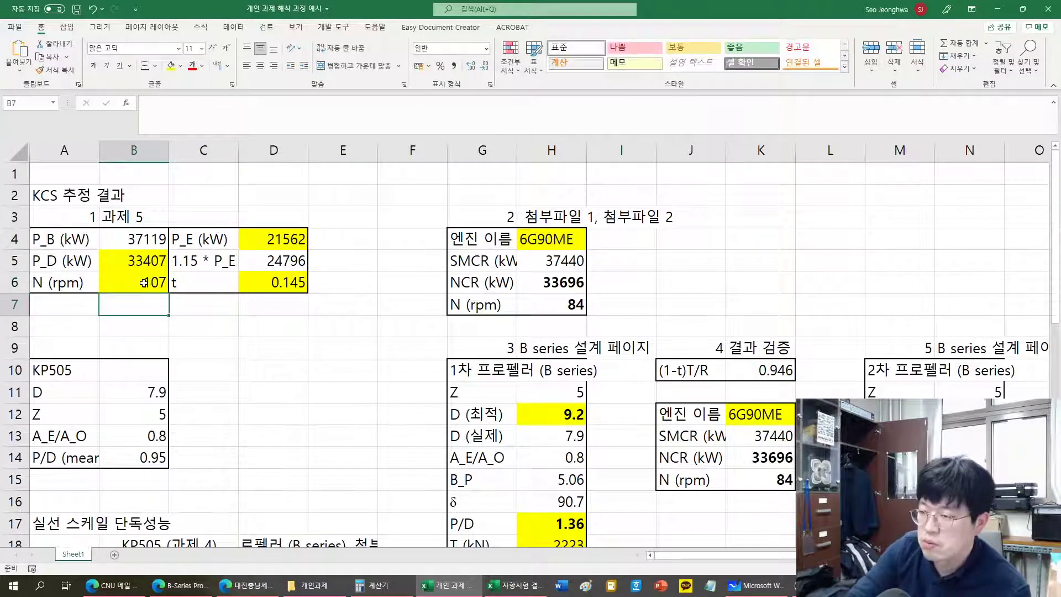
pyautogui.click(219, 238)
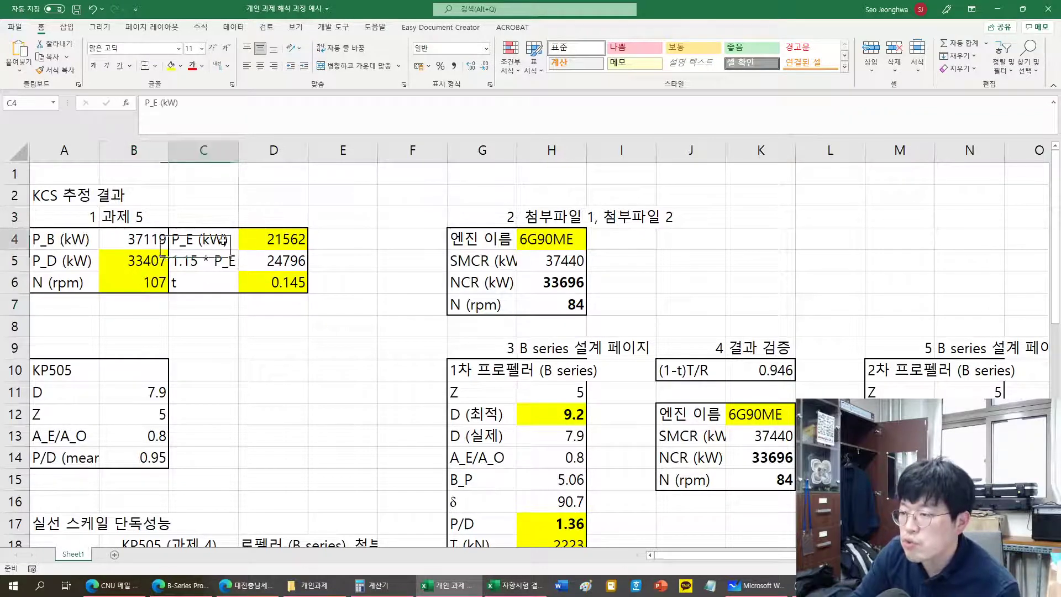
pyautogui.click(272, 240)
pyautogui.click(269, 264)
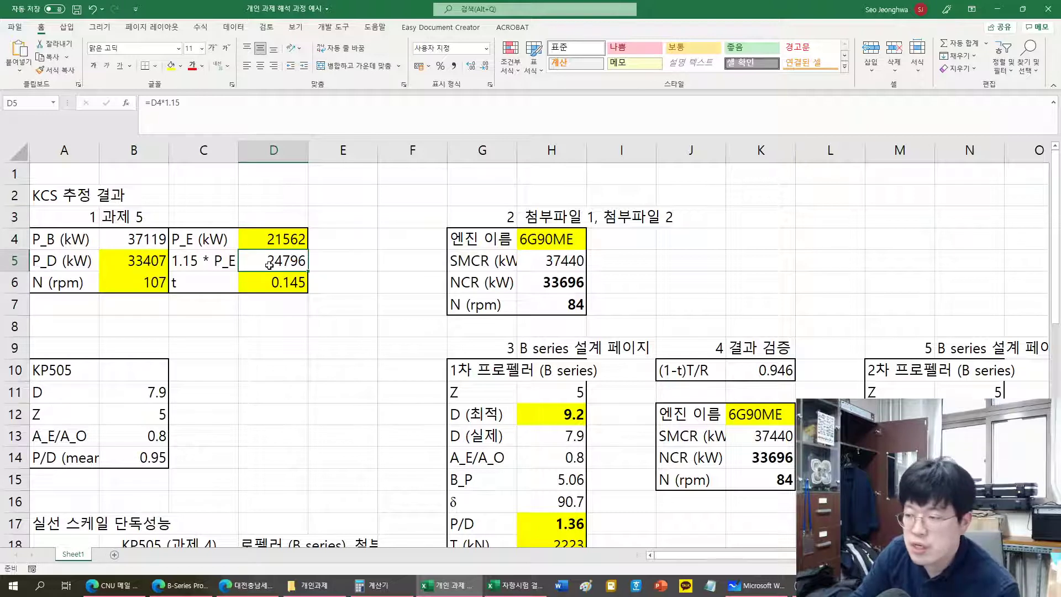
pyautogui.click(189, 262)
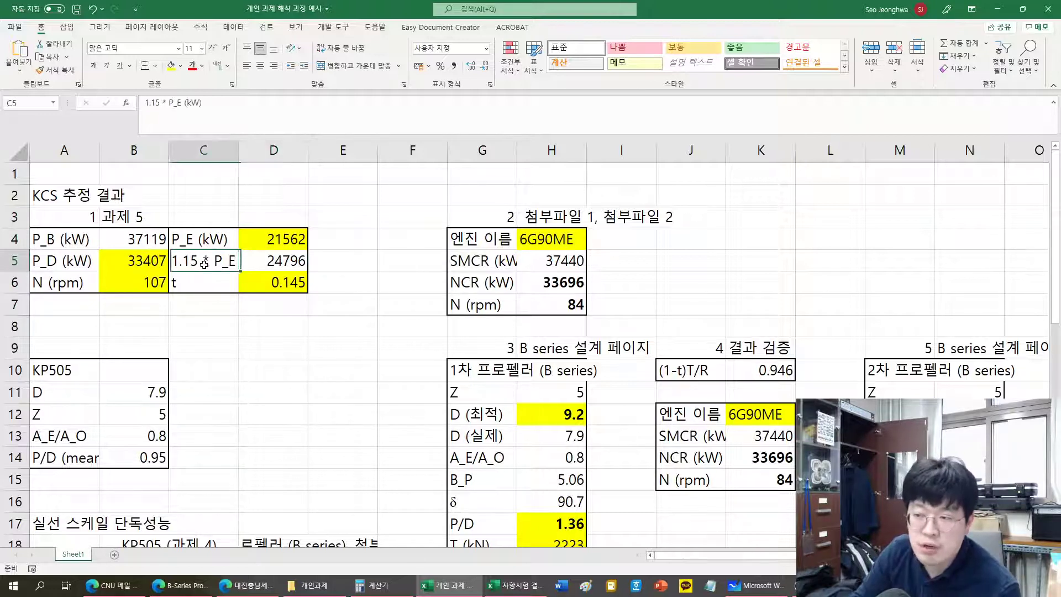
pyautogui.click(271, 262)
pyautogui.click(147, 272)
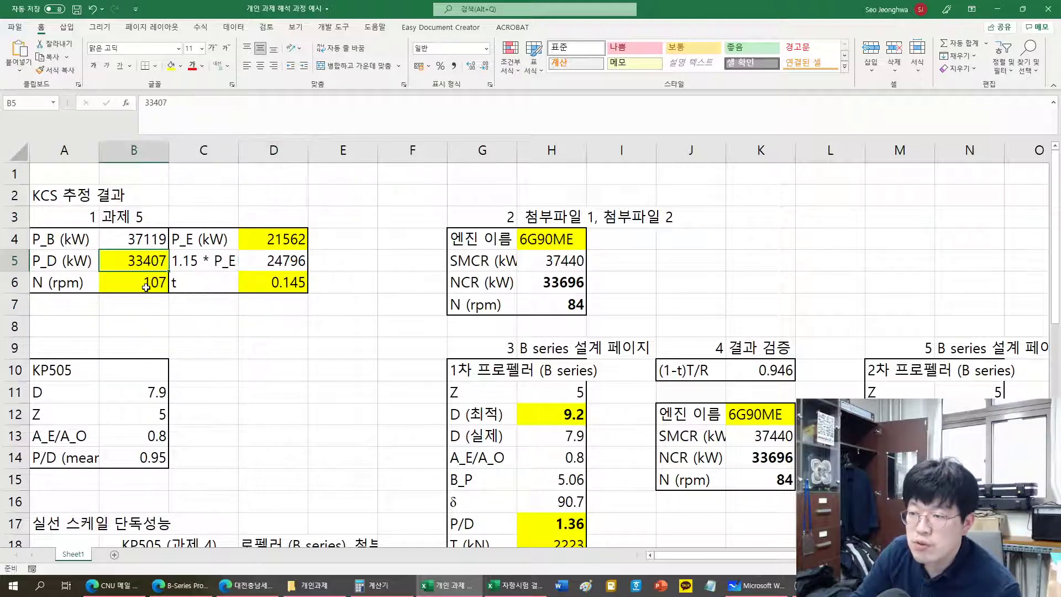
pyautogui.click(145, 286)
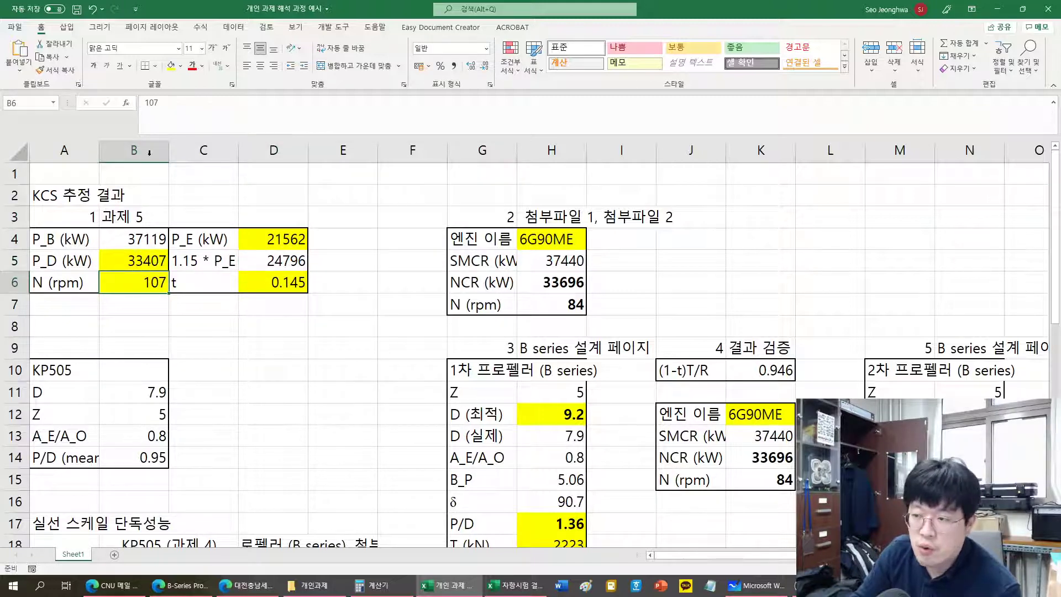
# Step: Review the 과제 5 heading, the t value and the KP505 propeller particulars
pyautogui.click(141, 221)
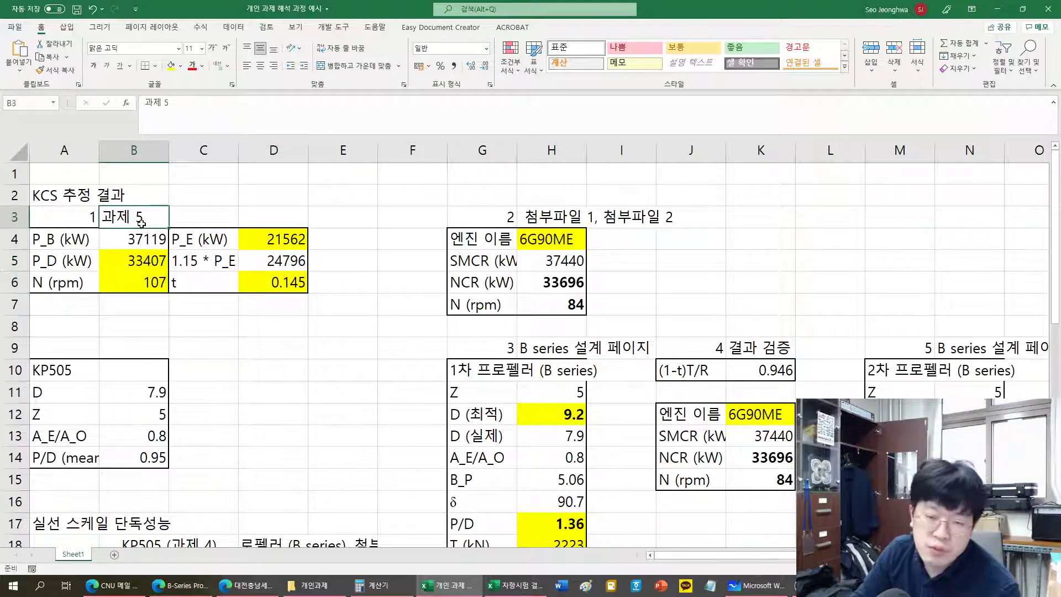
pyautogui.click(280, 282)
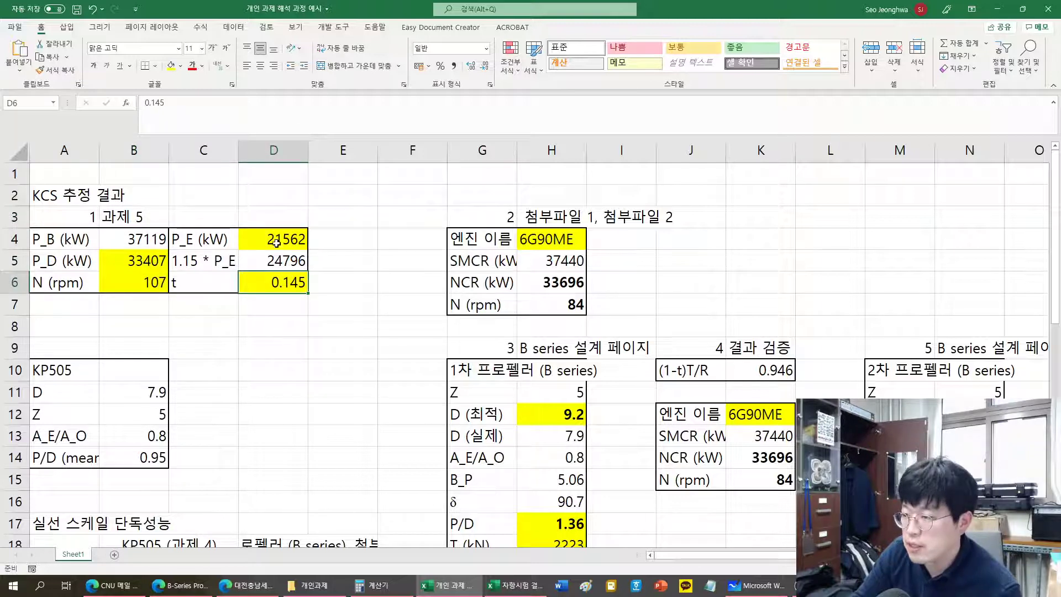
pyautogui.click(208, 283)
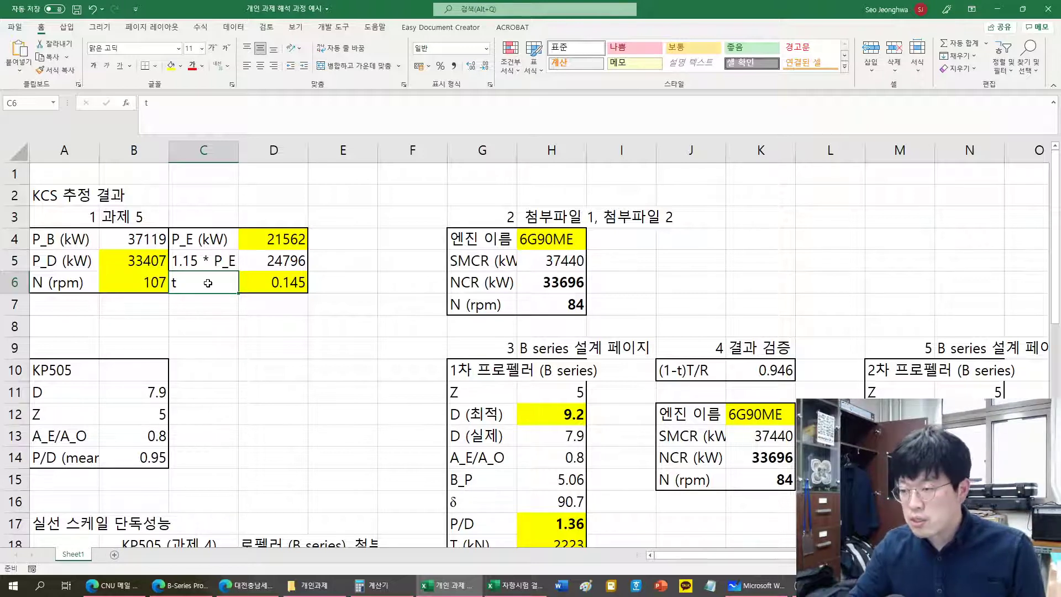
pyautogui.click(77, 380)
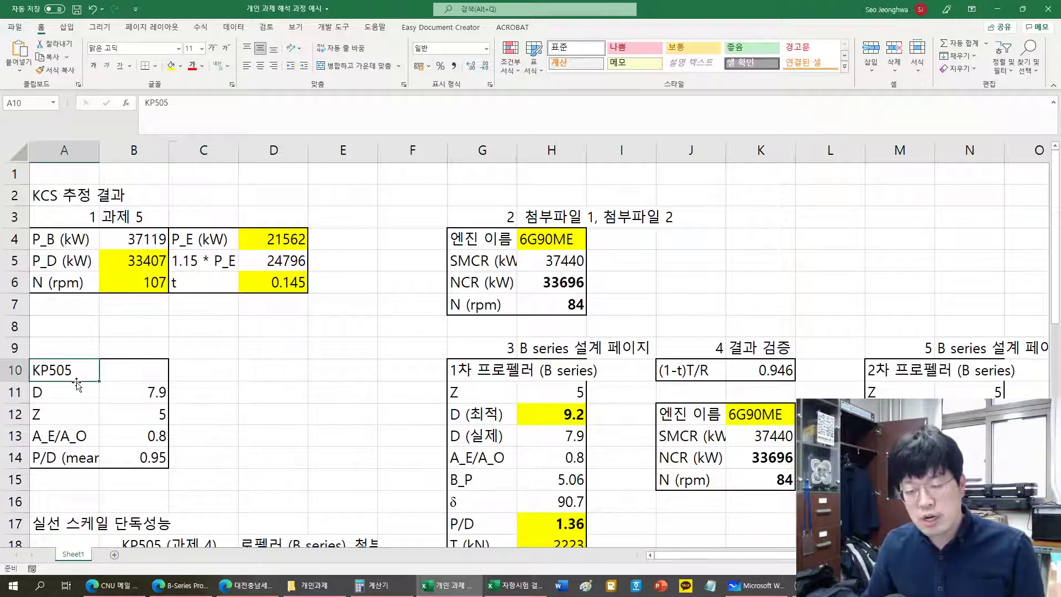
pyautogui.click(133, 451)
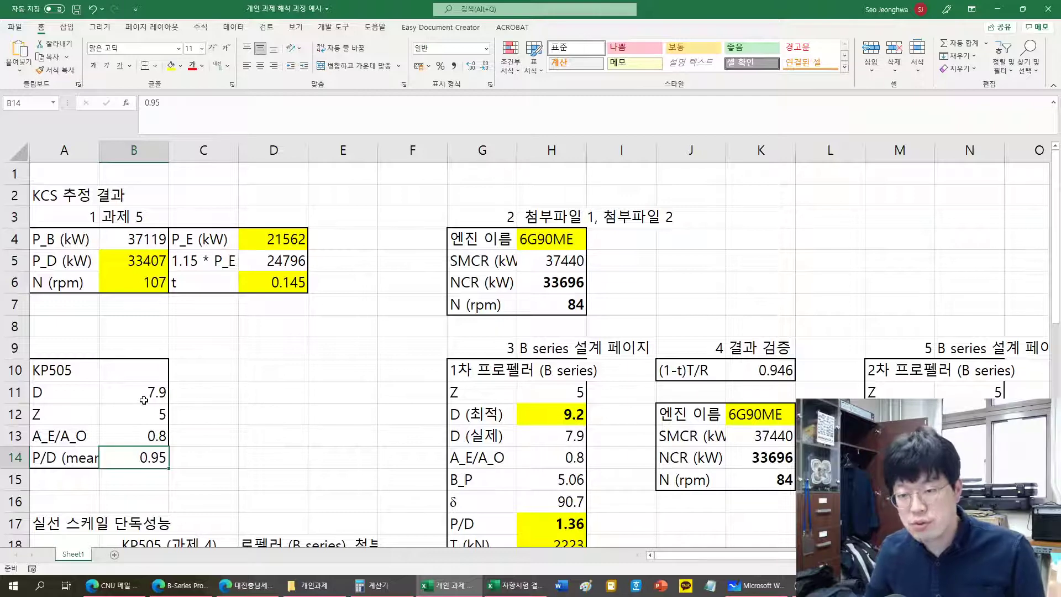
pyautogui.click(282, 346)
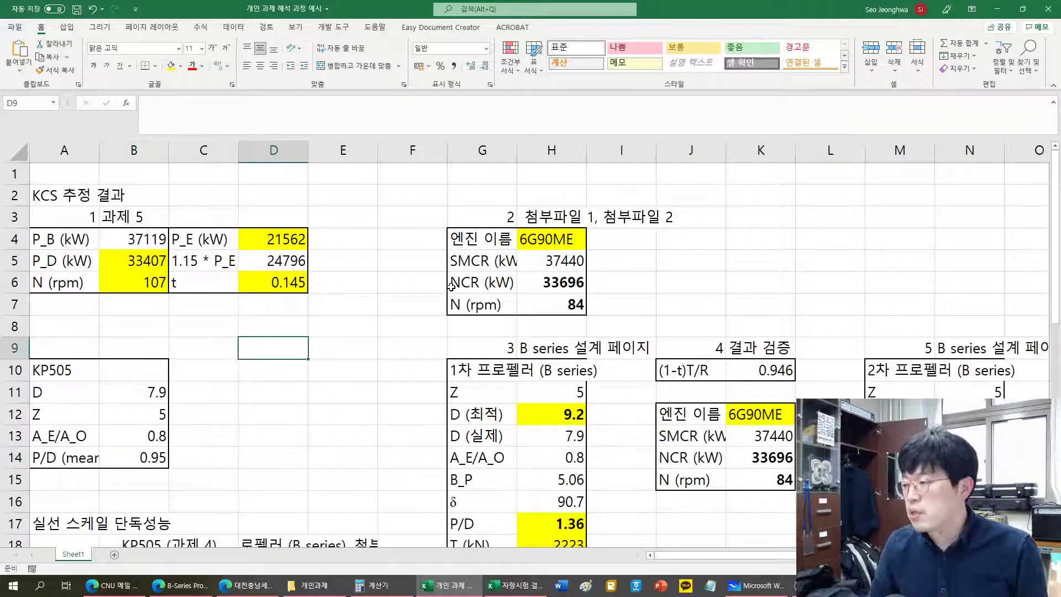
# Step: Highlight the estimation results in A4:D6, and point out the P_D and N (rpm) values
pyautogui.moveTo(73, 238); pyautogui.dragTo(246, 275)
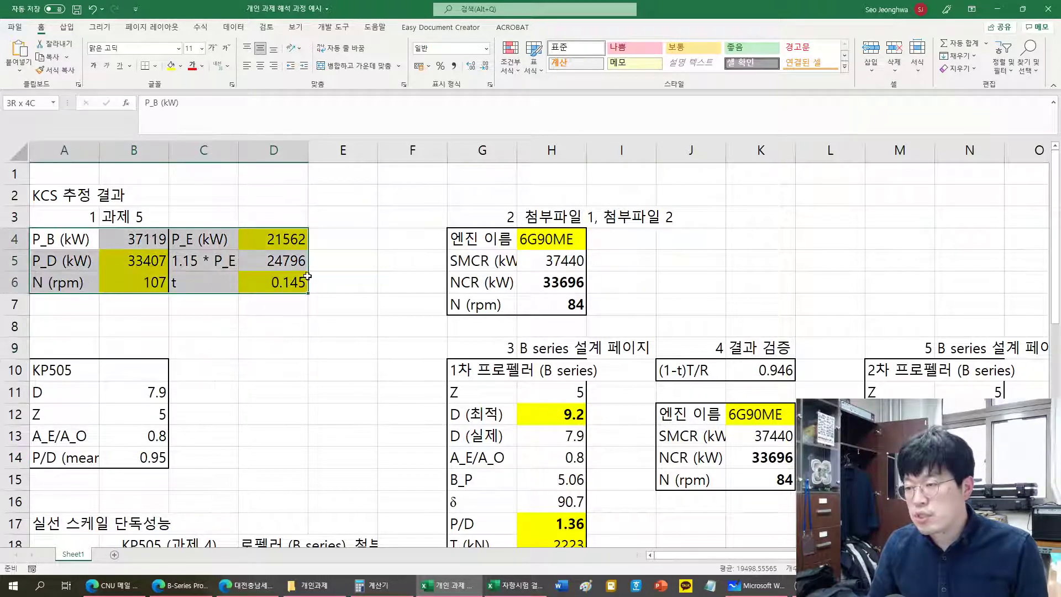
pyautogui.click(122, 264)
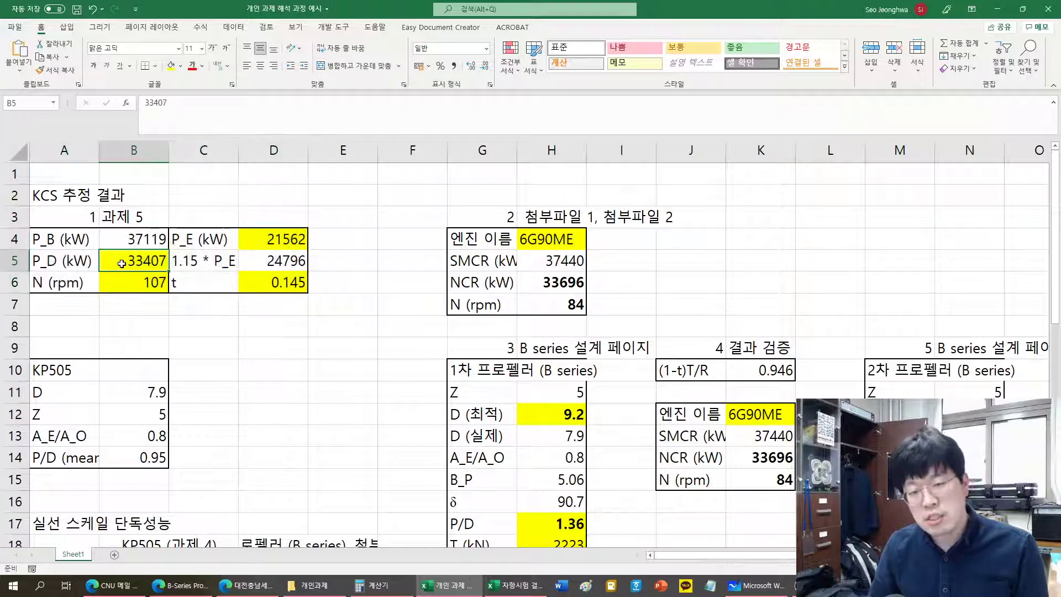
pyautogui.click(124, 283)
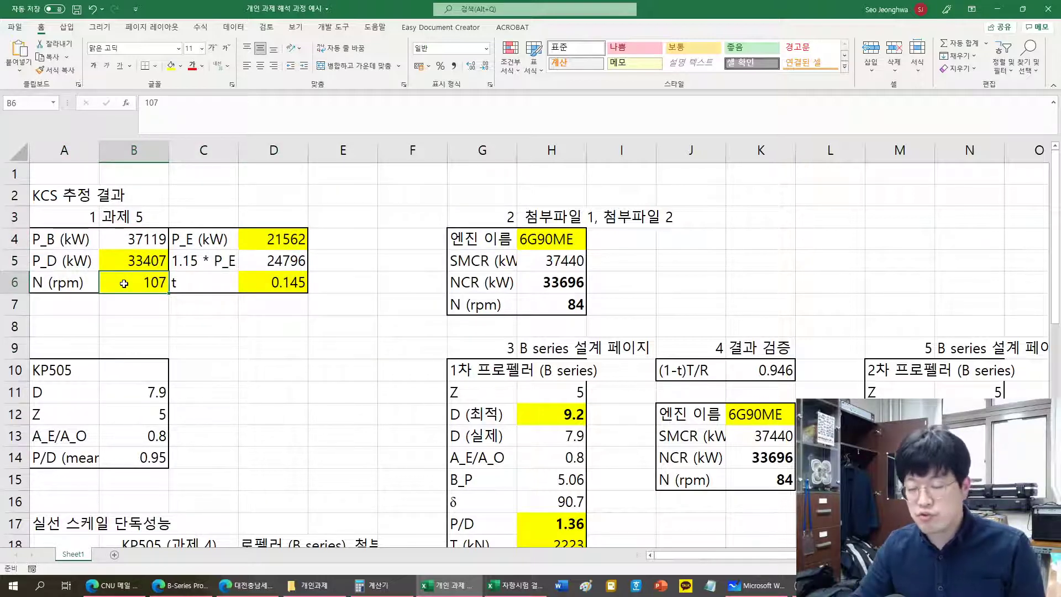
pyautogui.press('F4')
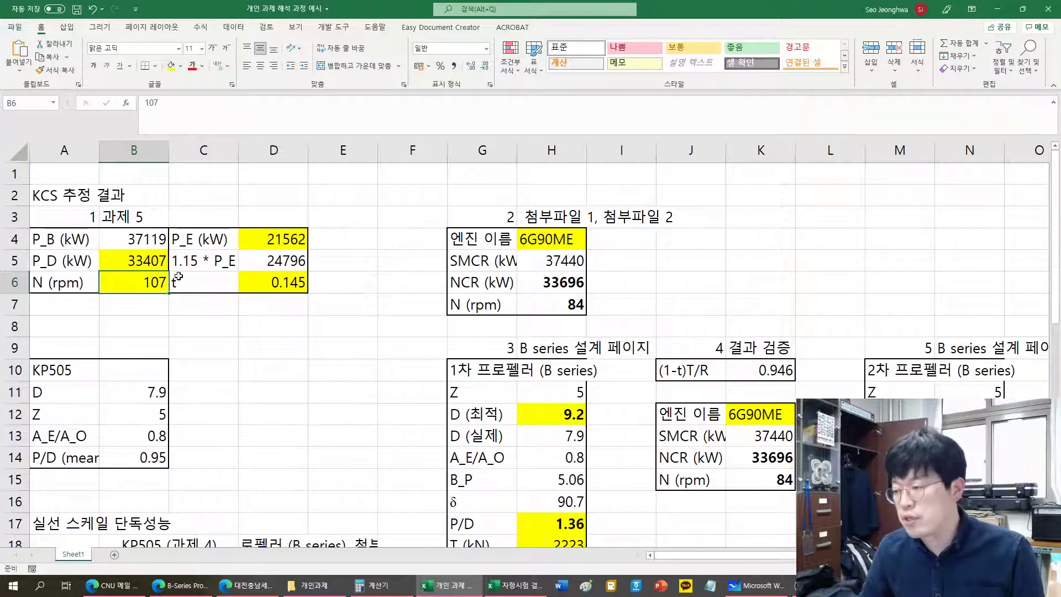
# Step: Open 첨부파일 2 propulsion-trends-in-container-vessels from the 개인과제 folder
pyautogui.click(334, 592)
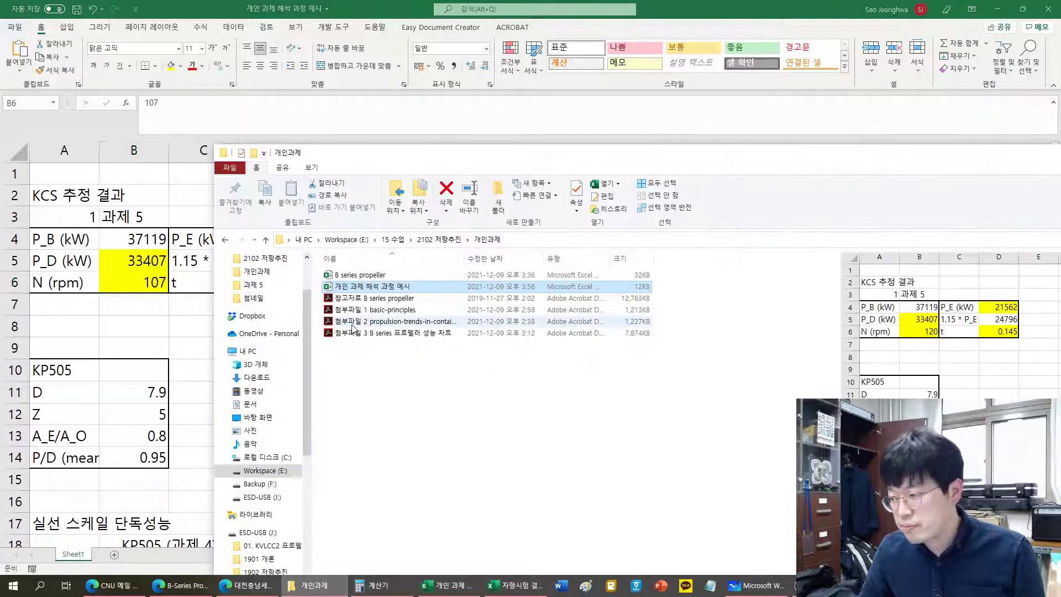
pyautogui.click(392, 325)
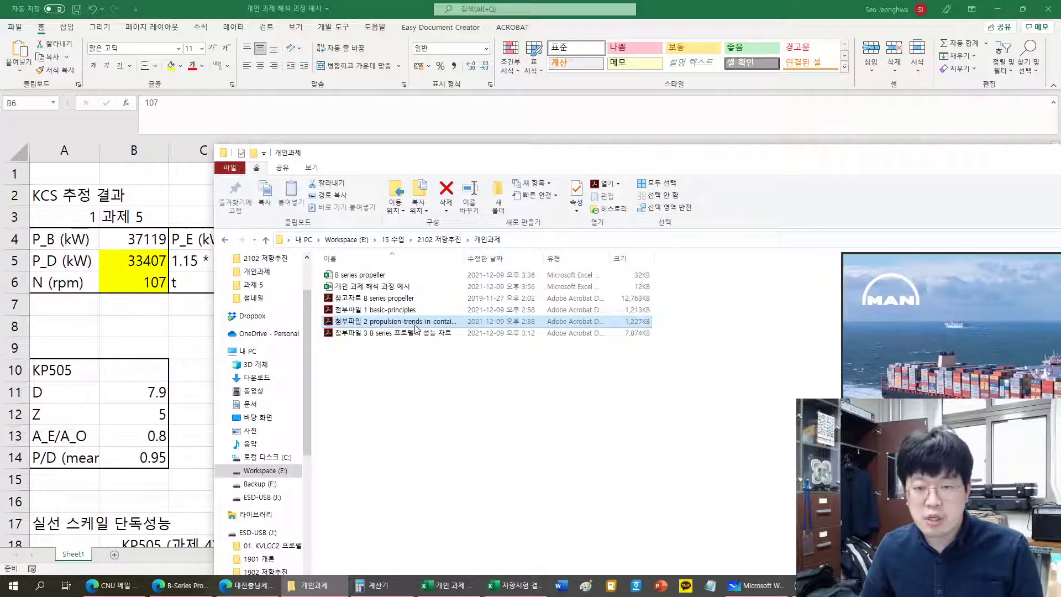
pyautogui.doubleClick(415, 325)
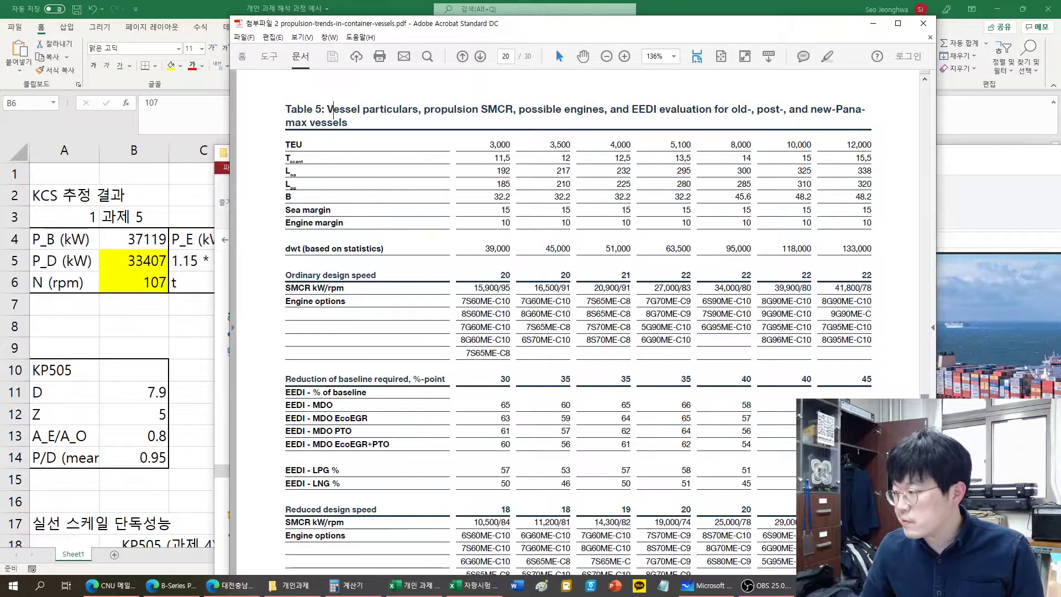
# Step: Show the cover of the container vessel report and return to Table 5 on page 20
pyautogui.moveTo(924, 397); pyautogui.dragTo(938, 100)
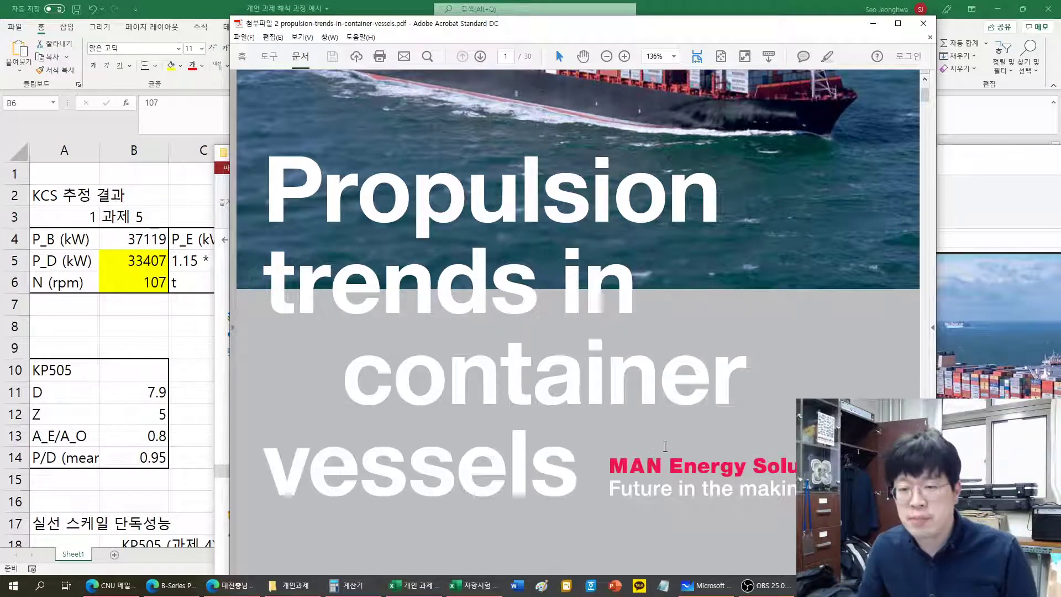
pyautogui.scroll(-10, 817, 307)
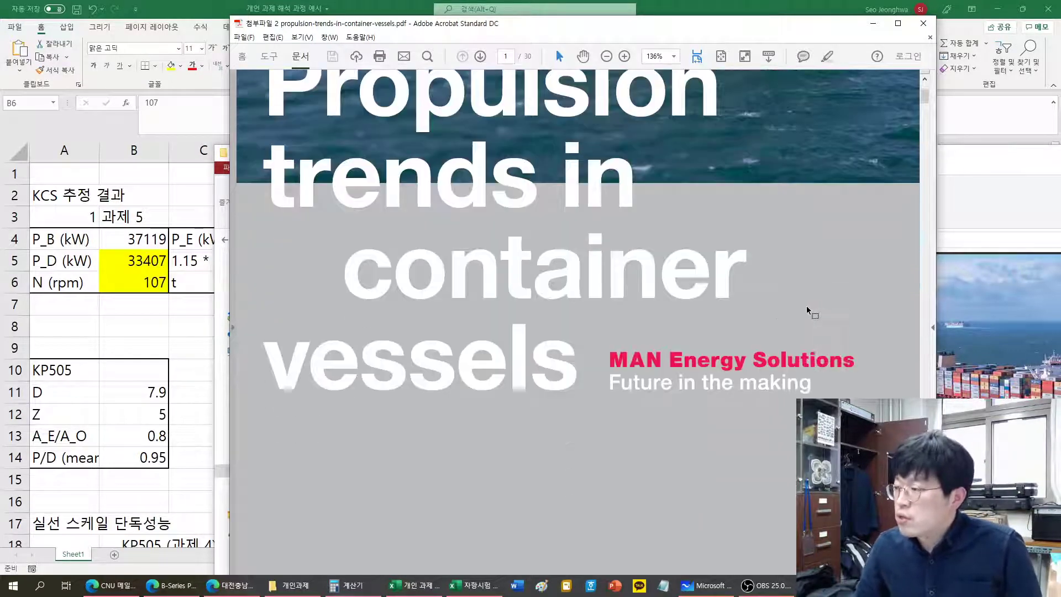
pyautogui.scroll(-10, 821, 300)
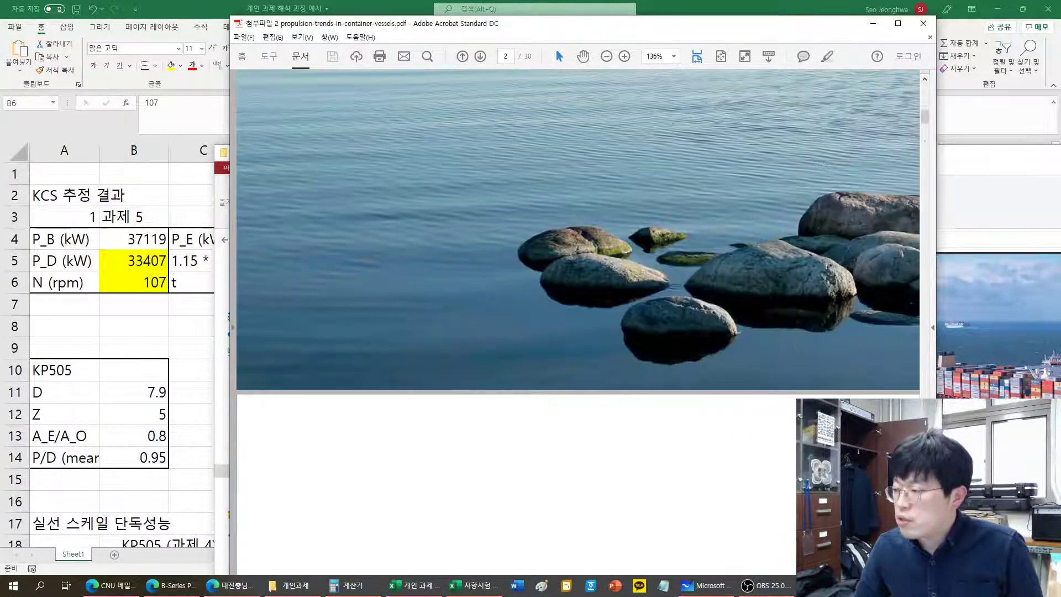
pyautogui.moveTo(927, 117); pyautogui.dragTo(928, 395)
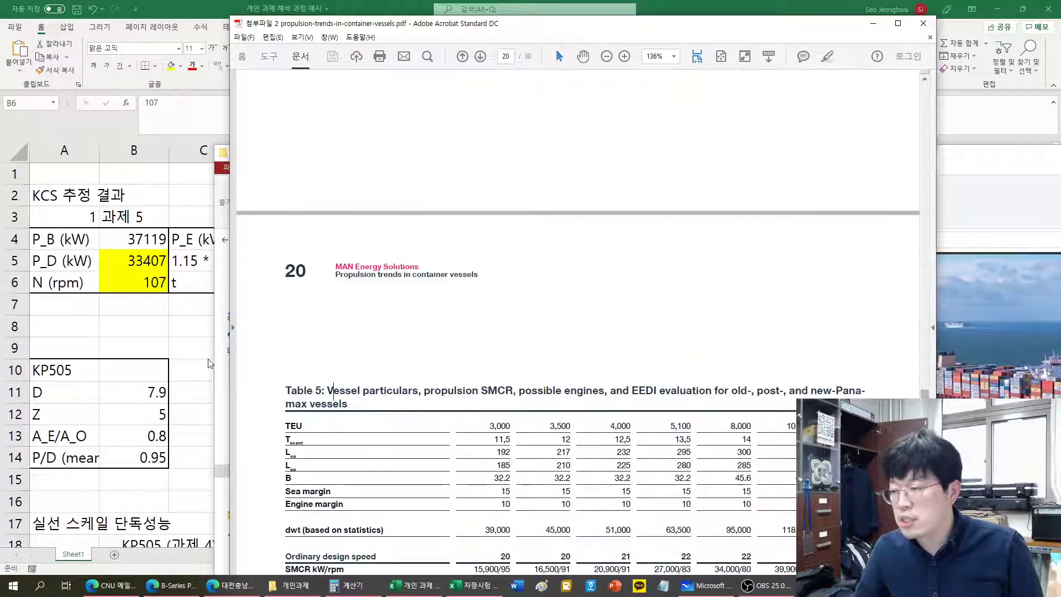
# Step: Switch to Microsoft Whiteboard and handwrite "3600 TEU" in blue in the empty area beside the earlier notes
pyautogui.click(706, 584)
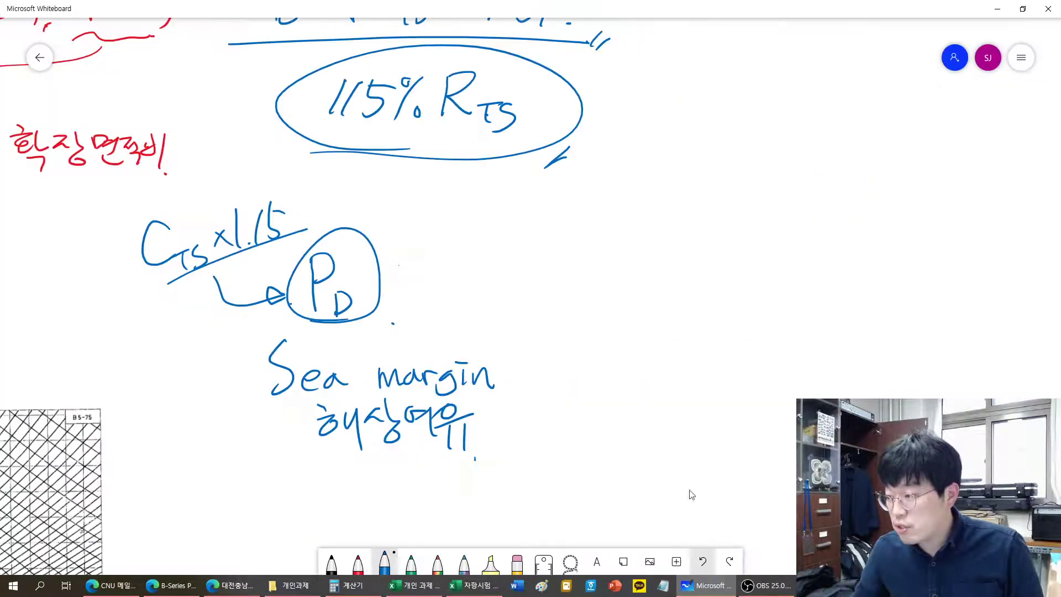
pyautogui.hscroll(6, 396, 387)
pyautogui.scroll(5, 396, 386)
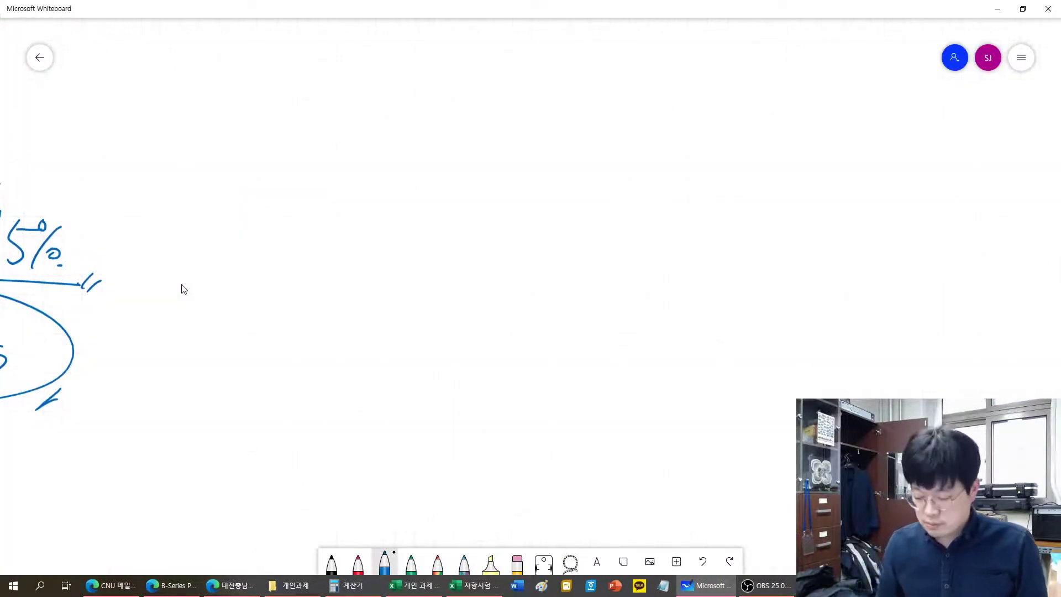
pyautogui.moveTo(212, 121); pyautogui.dragTo(213, 168)
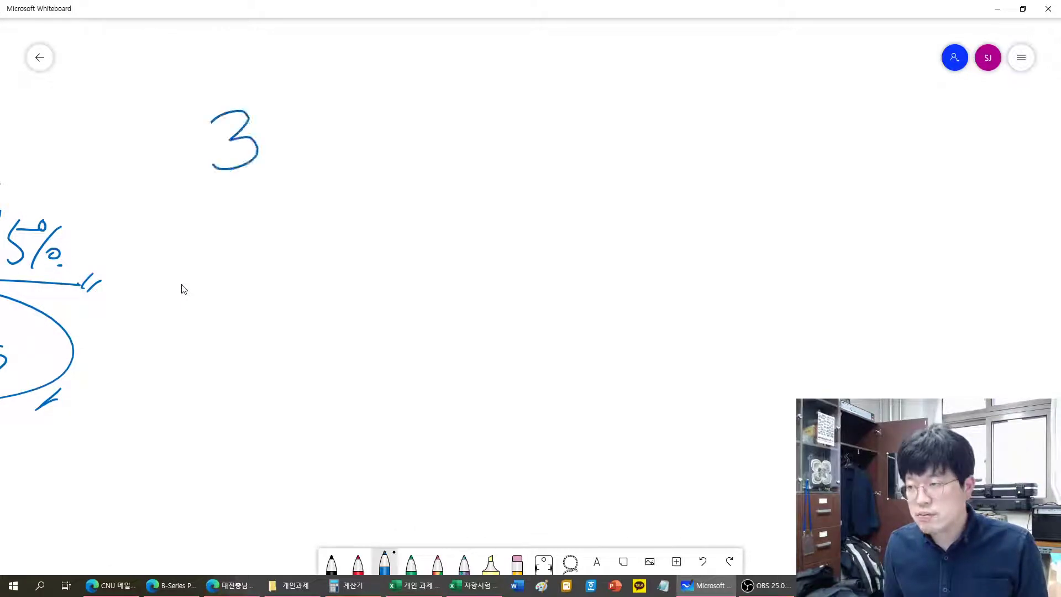
pyautogui.moveTo(290, 99)
pyautogui.mouseDown()
pyautogui.moveTo(280, 165)
pyautogui.moveTo(283, 141)
pyautogui.mouseUp()
pyautogui.moveTo(334, 128)
pyautogui.mouseDown()
pyautogui.moveTo(316, 138)
pyautogui.moveTo(335, 129)
pyautogui.mouseUp()
pyautogui.moveTo(365, 125); pyautogui.dragTo(439, 107)
pyautogui.moveTo(417, 111)
pyautogui.mouseDown()
pyautogui.moveTo(421, 161)
pyautogui.moveTo(468, 111)
pyautogui.mouseUp()
pyautogui.moveTo(442, 114)
pyautogui.mouseDown()
pyautogui.moveTo(457, 156)
pyautogui.moveTo(480, 130)
pyautogui.mouseUp()
pyautogui.moveTo(479, 113)
pyautogui.mouseDown()
pyautogui.moveTo(497, 162)
pyautogui.moveTo(505, 100)
pyautogui.mouseUp()
pyautogui.click(541, 136)
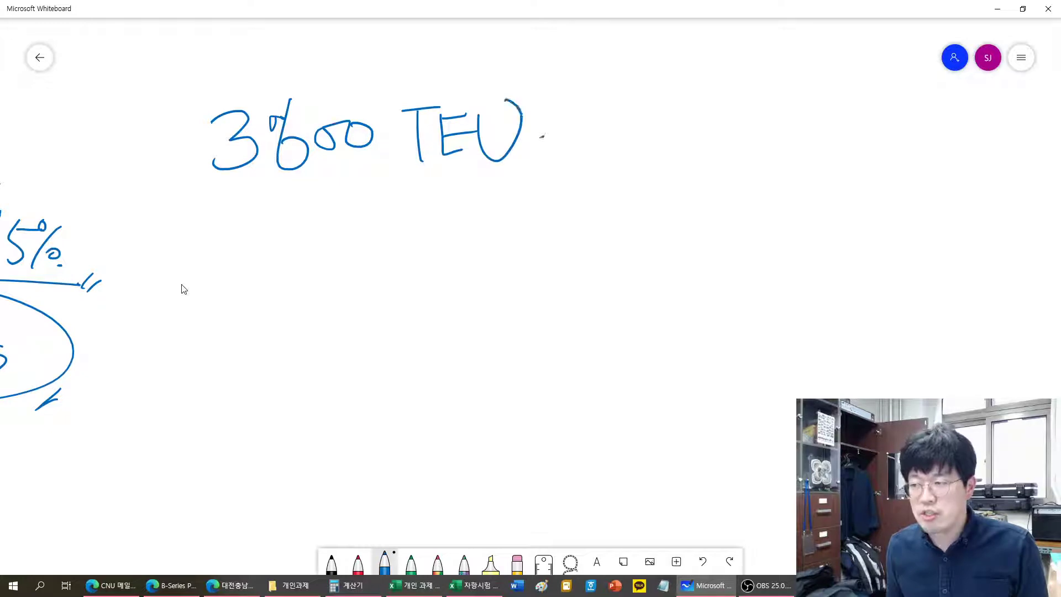
# Step: Sketch a container box in blue below "3600 TEU" and label its length "6m"
pyautogui.moveTo(296, 237); pyautogui.dragTo(292, 307)
pyautogui.moveTo(289, 234)
pyautogui.mouseDown()
pyautogui.moveTo(369, 276)
pyautogui.moveTo(299, 310)
pyautogui.moveTo(459, 217)
pyautogui.mouseUp()
pyautogui.moveTo(439, 215); pyautogui.dragTo(500, 235)
pyautogui.moveTo(382, 247); pyautogui.dragTo(500, 233)
pyautogui.moveTo(492, 233); pyautogui.dragTo(484, 299)
pyautogui.moveTo(355, 320)
pyautogui.mouseDown()
pyautogui.moveTo(486, 304)
pyautogui.moveTo(480, 338)
pyautogui.mouseUp()
pyautogui.moveTo(377, 324)
pyautogui.mouseDown()
pyautogui.moveTo(423, 358)
pyautogui.moveTo(468, 363)
pyautogui.mouseUp()
pyautogui.click(484, 359)
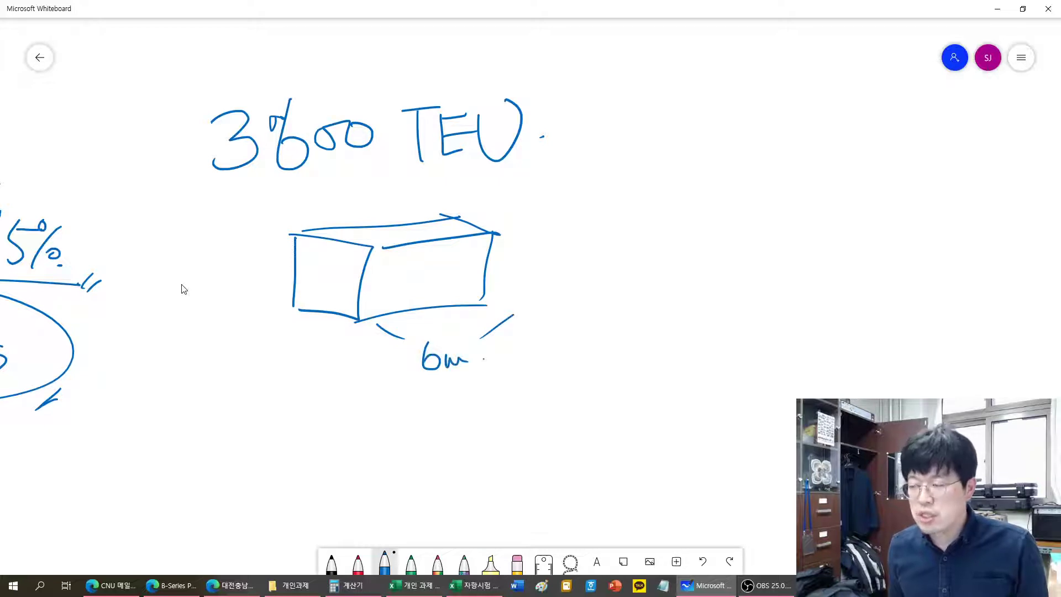
# Step: Handwrite "× 3600" beside the container sketch
pyautogui.moveTo(556, 225); pyautogui.dragTo(519, 261)
pyautogui.moveTo(520, 235); pyautogui.dragTo(558, 271)
pyautogui.moveTo(593, 220); pyautogui.dragTo(614, 281)
pyautogui.moveTo(671, 216)
pyautogui.mouseDown()
pyautogui.moveTo(709, 255)
pyautogui.moveTo(757, 243)
pyautogui.mouseUp()
pyautogui.click(781, 285)
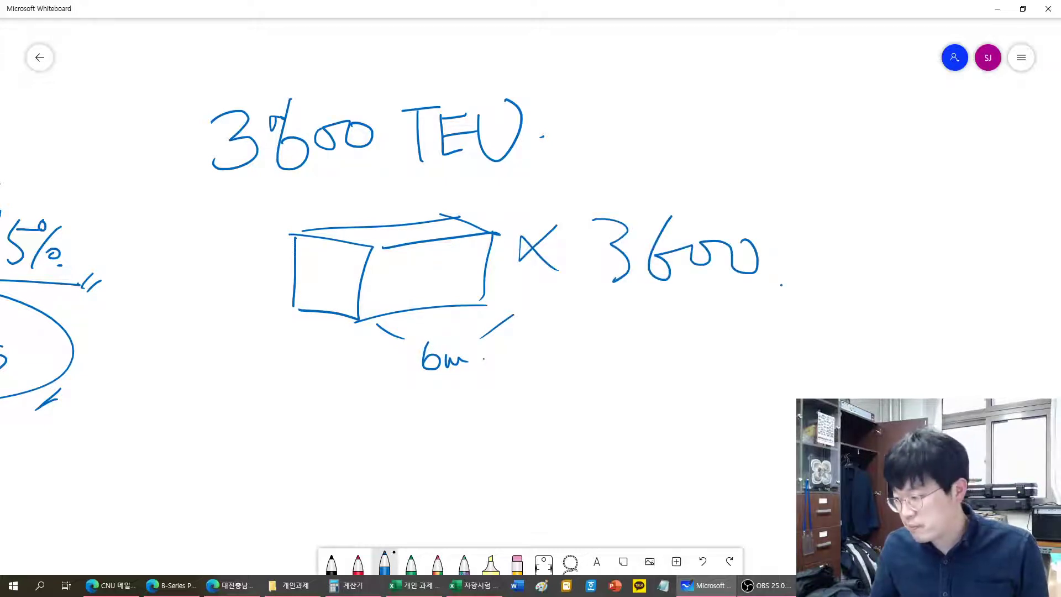
# Step: Switch back to the PDF in Acrobat and highlight the TEU and SMCR row labels in Table 5
pyautogui.hotkey('alt', 'Tab')
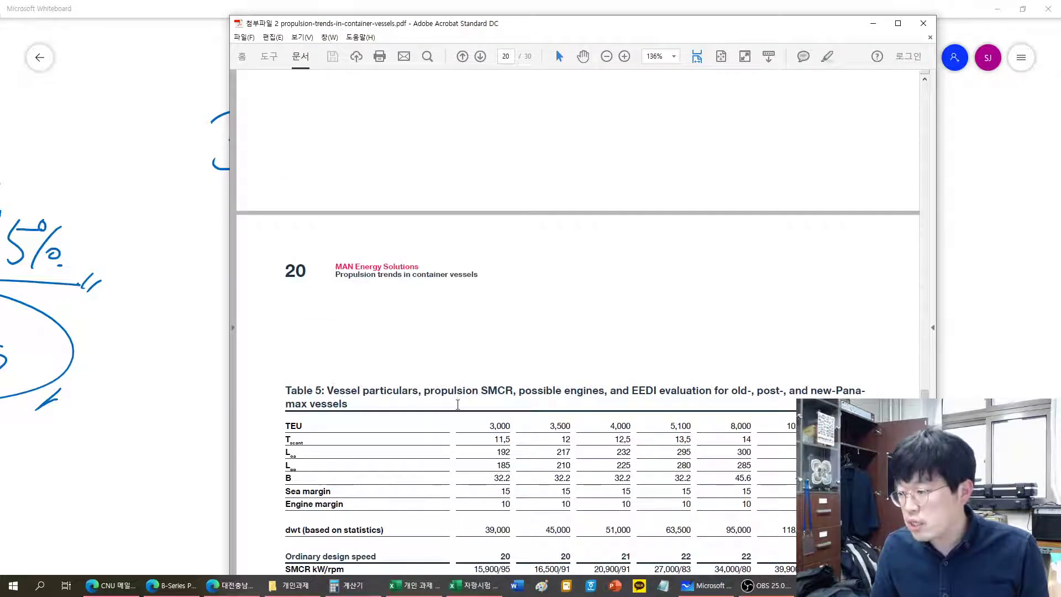
pyautogui.scroll(-3, 454, 403)
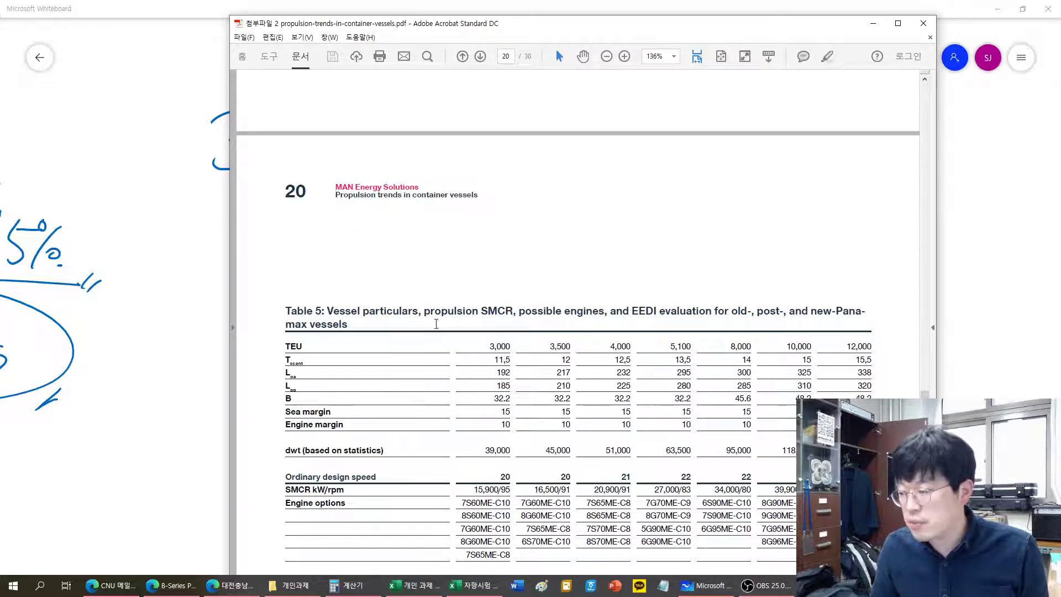
pyautogui.moveTo(285, 345); pyautogui.dragTo(302, 347)
pyautogui.scroll(-1, 451, 381)
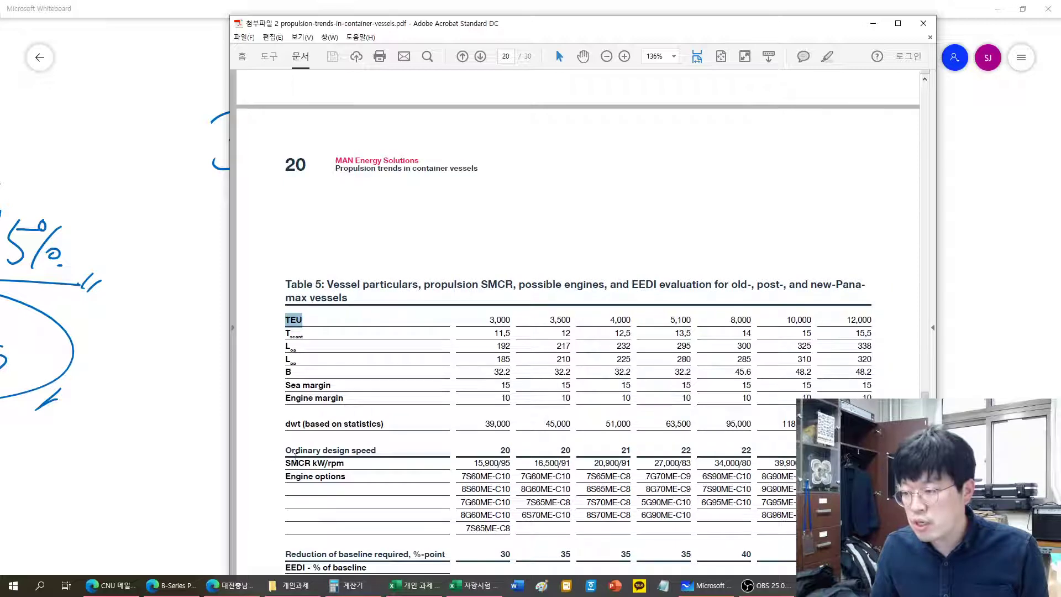
pyautogui.moveTo(286, 463); pyautogui.dragTo(312, 468)
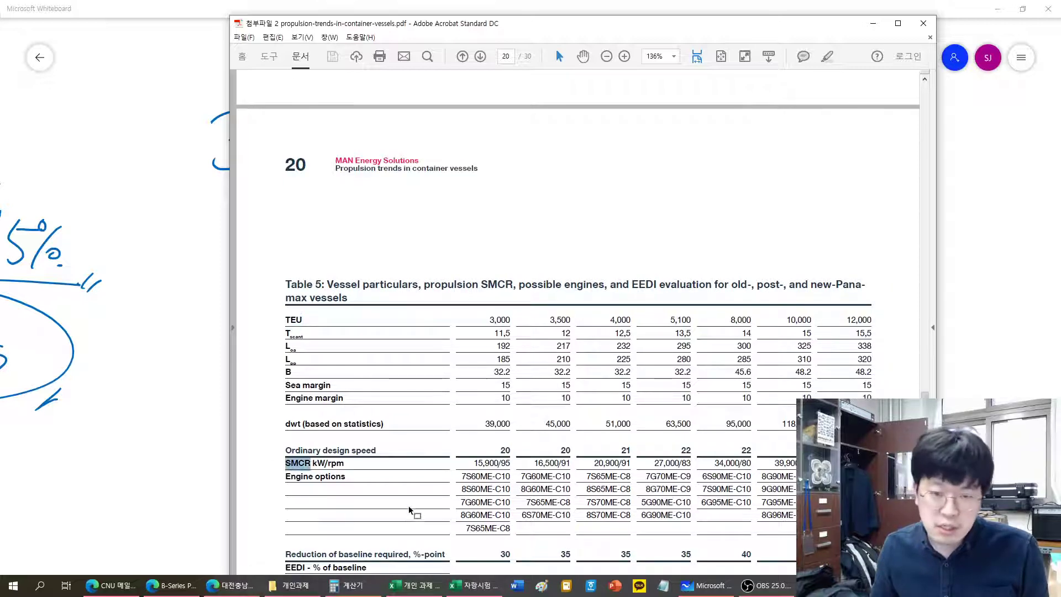
# Step: Maximize the PDF window to examine Table 5 at a larger size
pyautogui.scroll(-1, 415, 506)
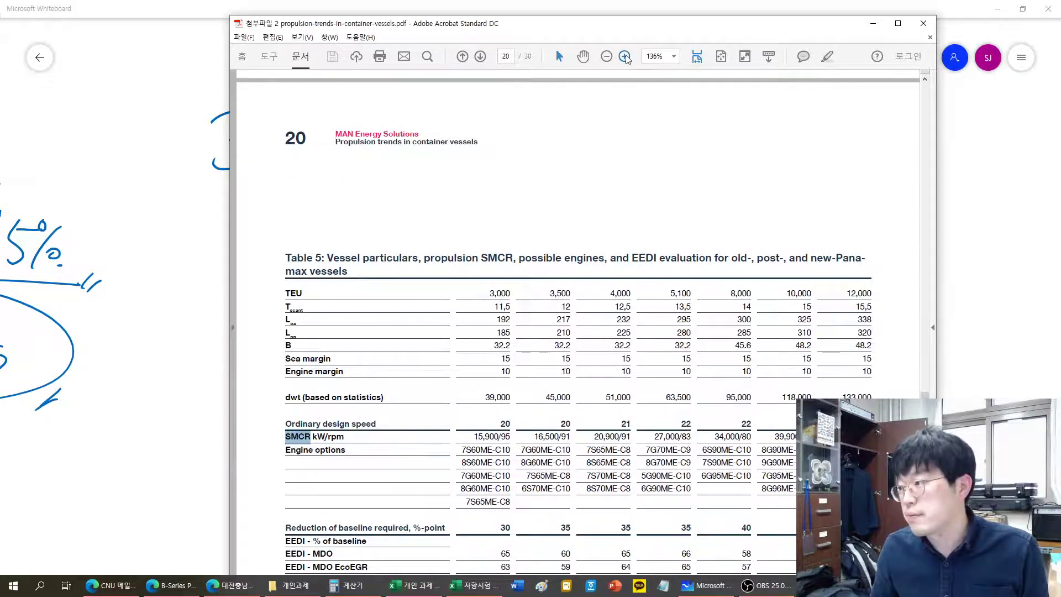
pyautogui.doubleClick(553, 23)
pyautogui.scroll(-5, 280, 407)
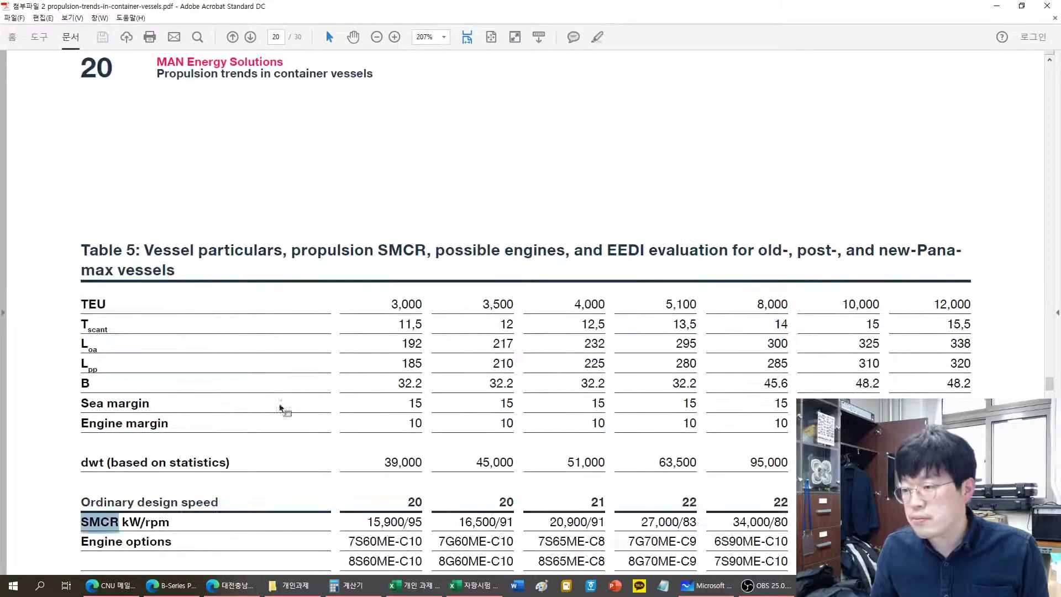
# Step: Highlight the 3,500 TEU column heading, the SMCR label, and the SMCR values for 4,000 and 3,500 TEU in Table 5
pyautogui.moveTo(107, 219); pyautogui.dragTo(121, 203)
pyautogui.click(122, 204)
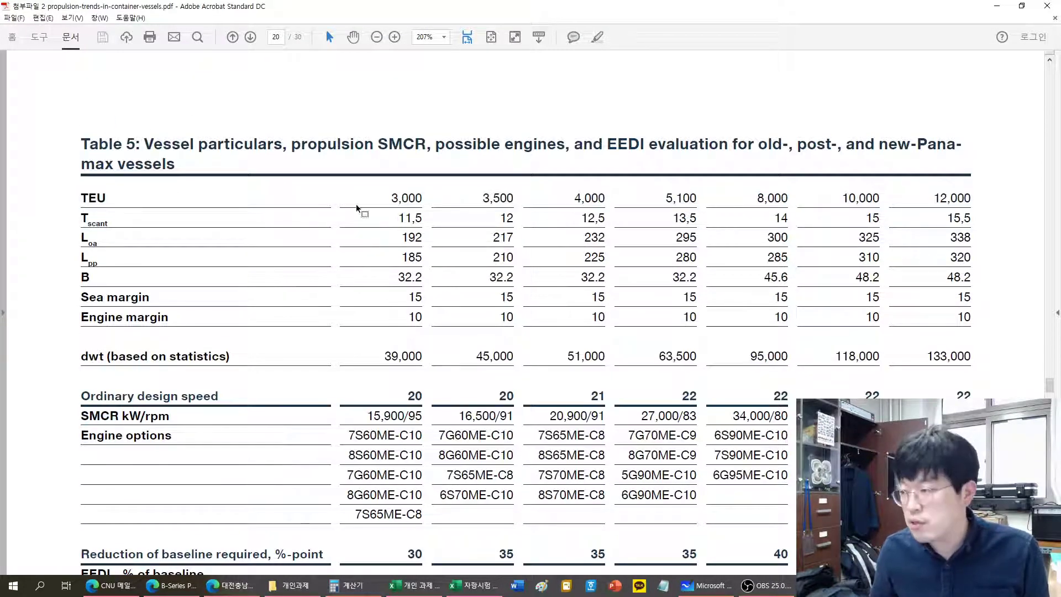
pyautogui.moveTo(482, 198)
pyautogui.mouseDown()
pyautogui.moveTo(512, 198)
pyautogui.moveTo(485, 197)
pyautogui.mouseUp()
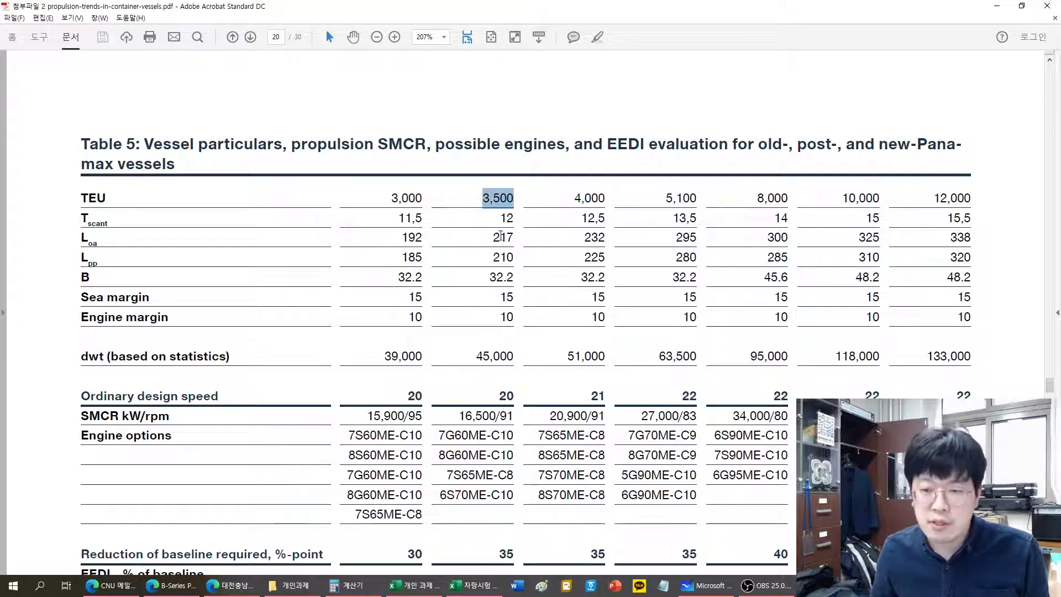
pyautogui.moveTo(81, 418); pyautogui.dragTo(115, 418)
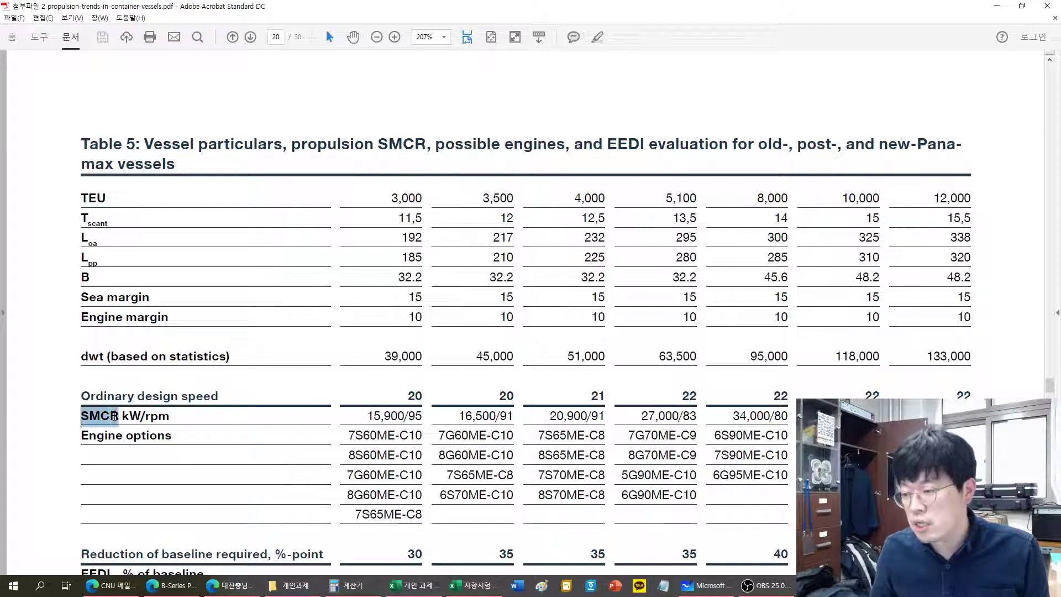
pyautogui.moveTo(551, 417); pyautogui.dragTo(608, 413)
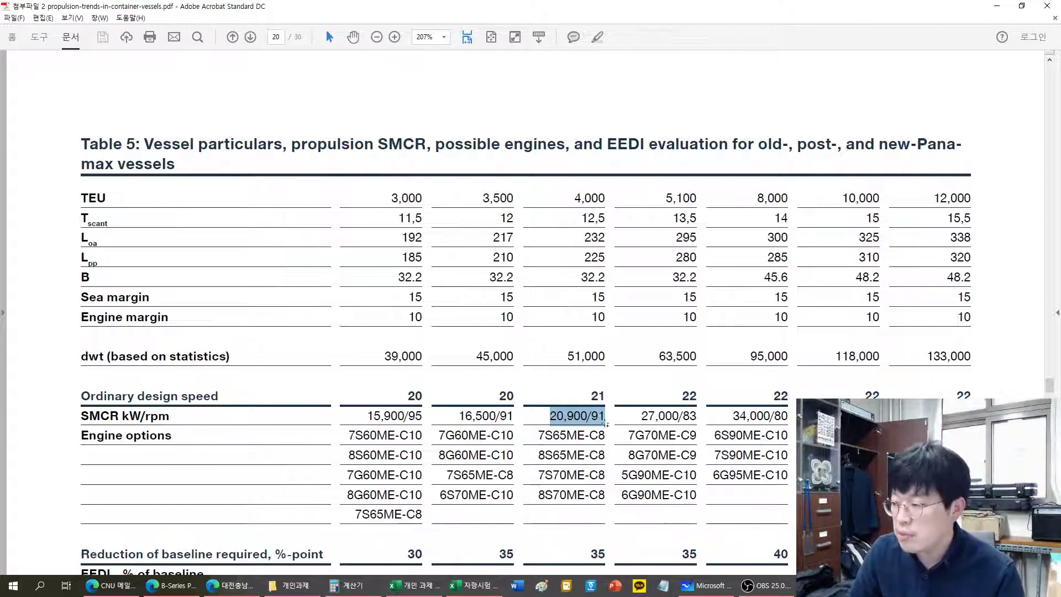
pyautogui.moveTo(461, 415); pyautogui.dragTo(495, 415)
pyautogui.click(499, 415)
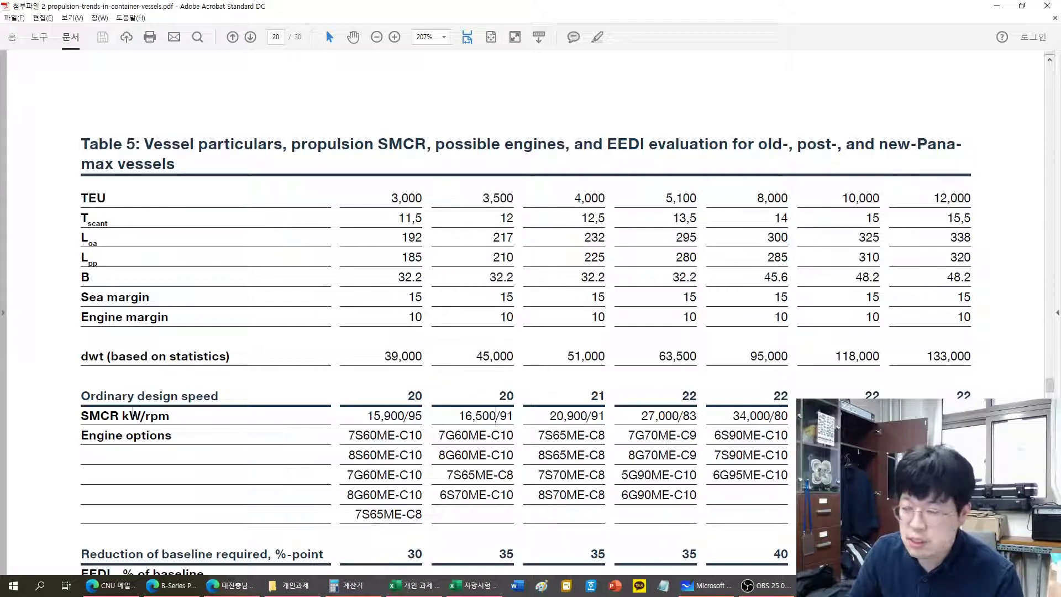
pyautogui.moveTo(513, 415); pyautogui.dragTo(463, 415)
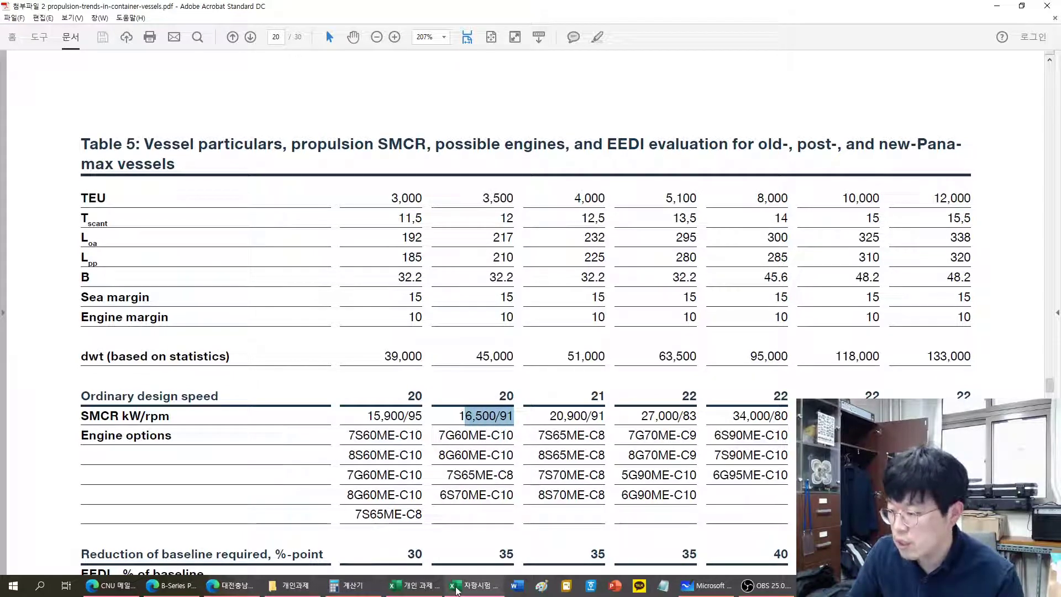
# Step: Review the sea margin notes in Whiteboard, then switch to the Excel self-propulsion results and select the P_D value for 24 knots
pyautogui.click(710, 585)
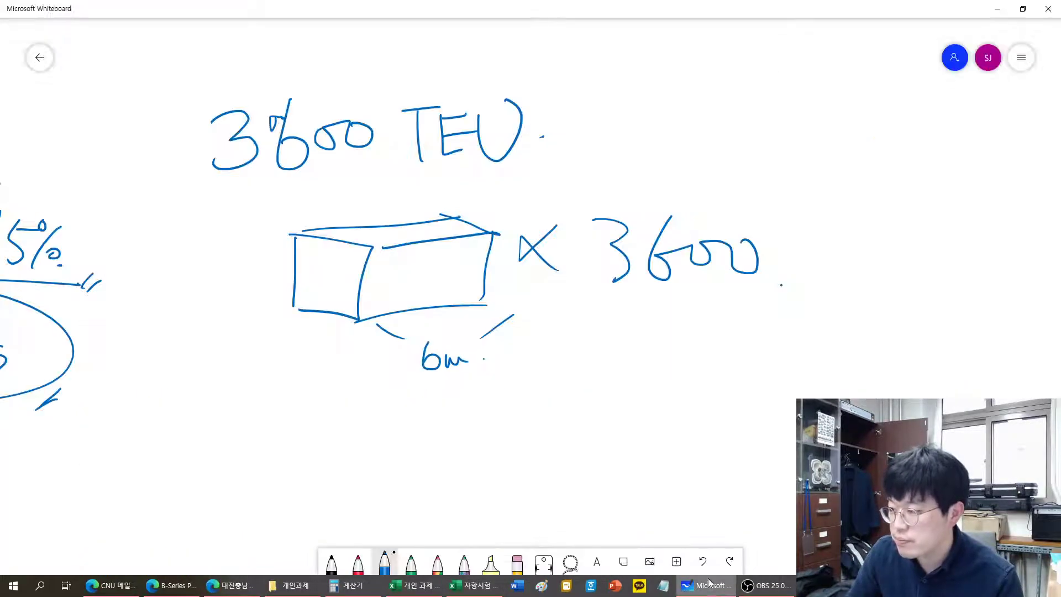
pyautogui.moveTo(221, 426); pyautogui.dragTo(864, 360)
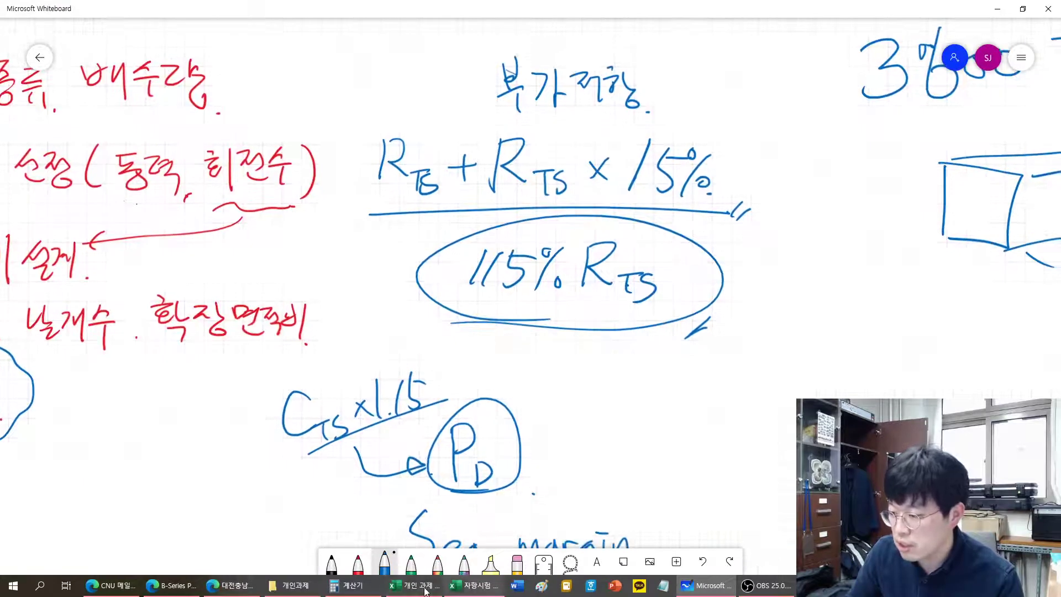
pyautogui.click(474, 585)
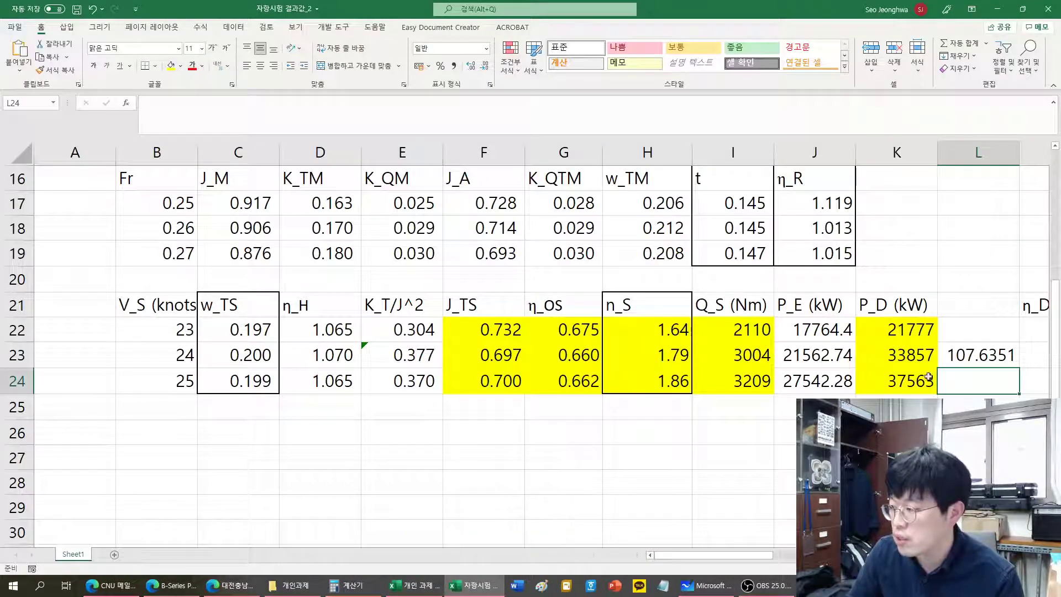
pyautogui.click(886, 360)
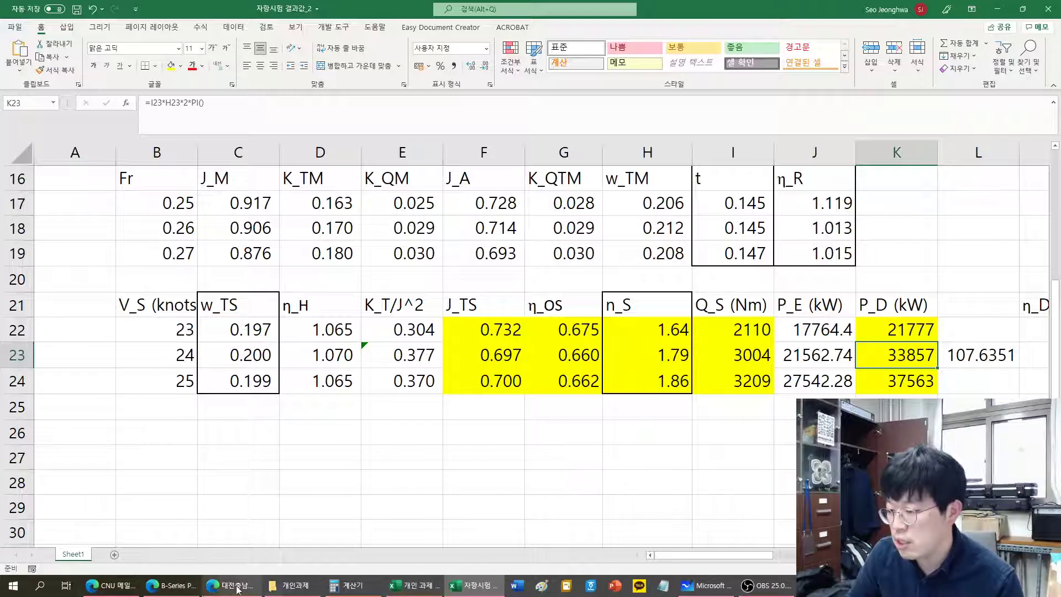
# Step: Return to the PDF in Acrobat and highlight 3,500 TEU and its ordinary design speed in Table 5
pyautogui.moveTo(239, 589)
pyautogui.click(83, 544)
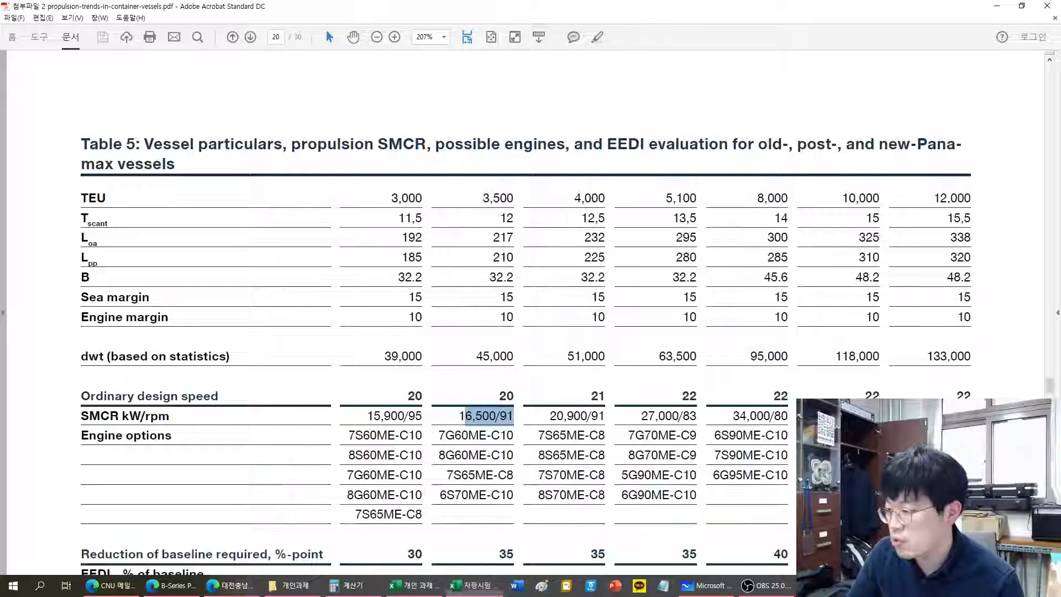
pyautogui.click(477, 396)
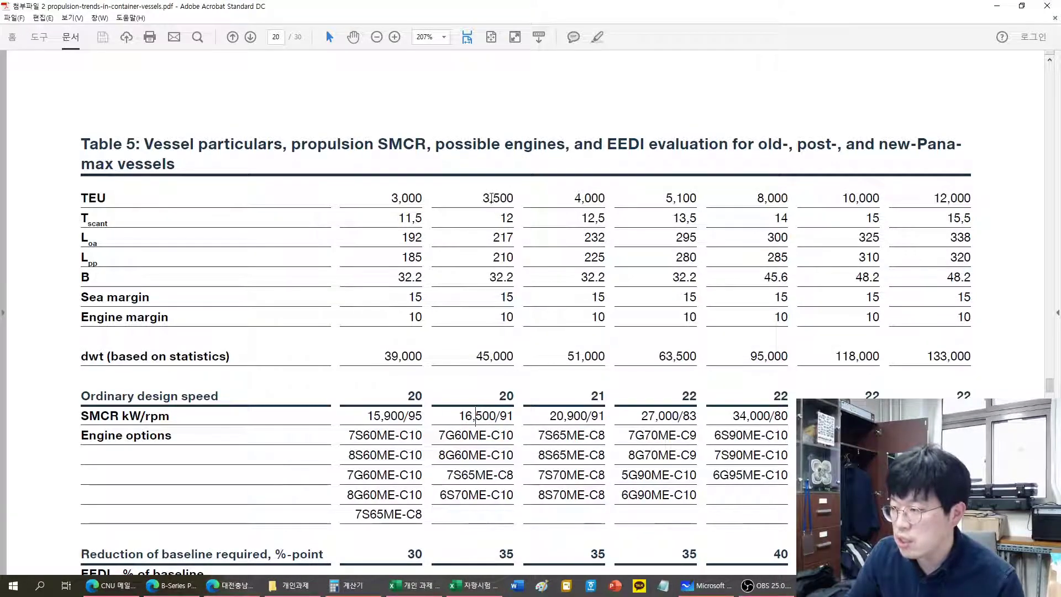
pyautogui.moveTo(483, 198); pyautogui.dragTo(513, 198)
pyautogui.moveTo(499, 396); pyautogui.dragTo(513, 394)
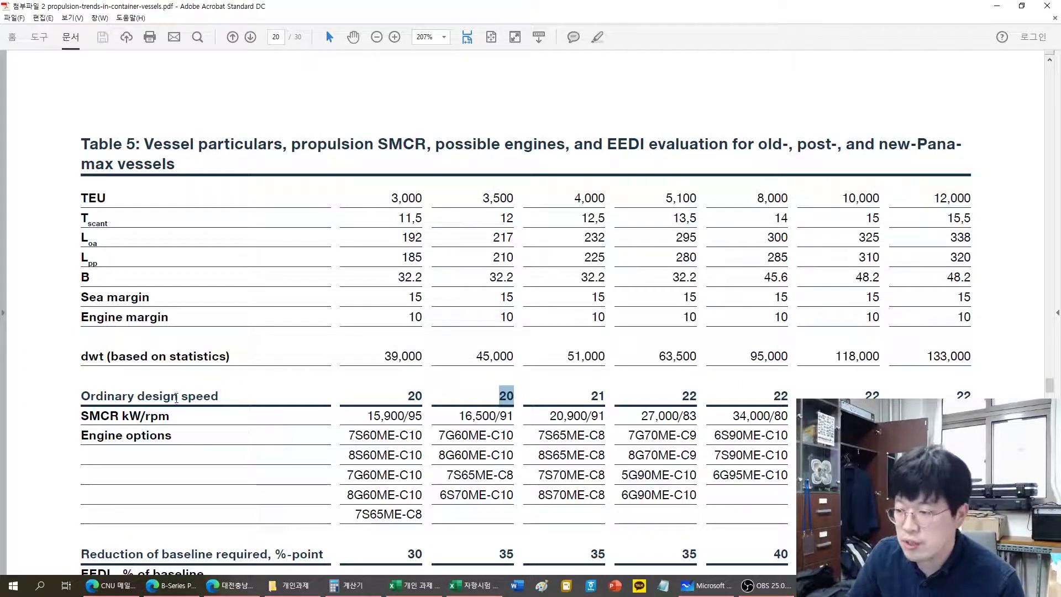
pyautogui.moveTo(95, 394); pyautogui.dragTo(513, 396)
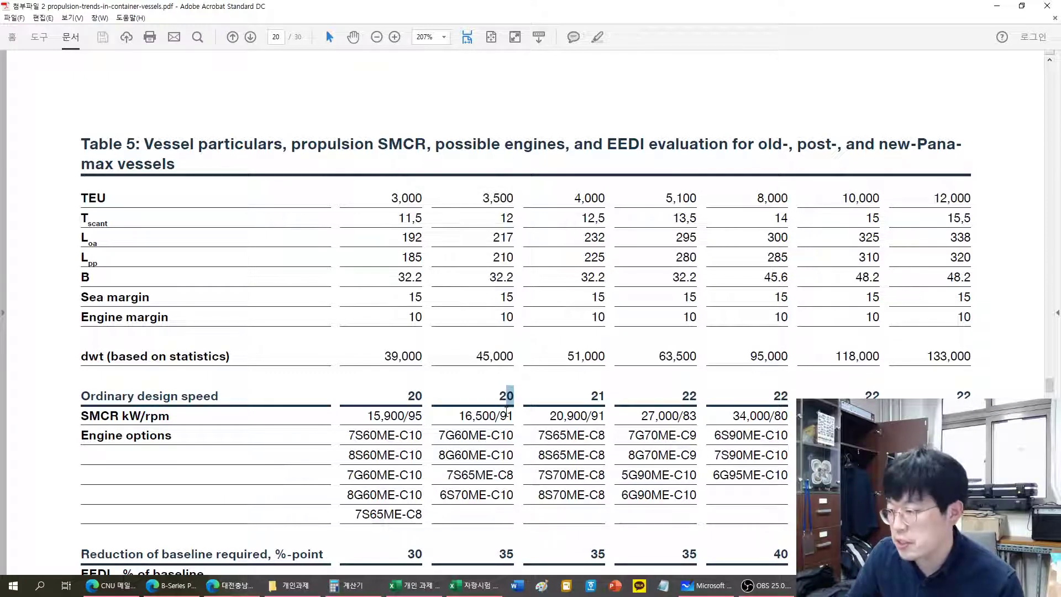
# Step: Switch to the Calculator, place it over the PDF and compute 16500 × 1.2 × 1.2 × 1.2
pyautogui.moveTo(363, 591)
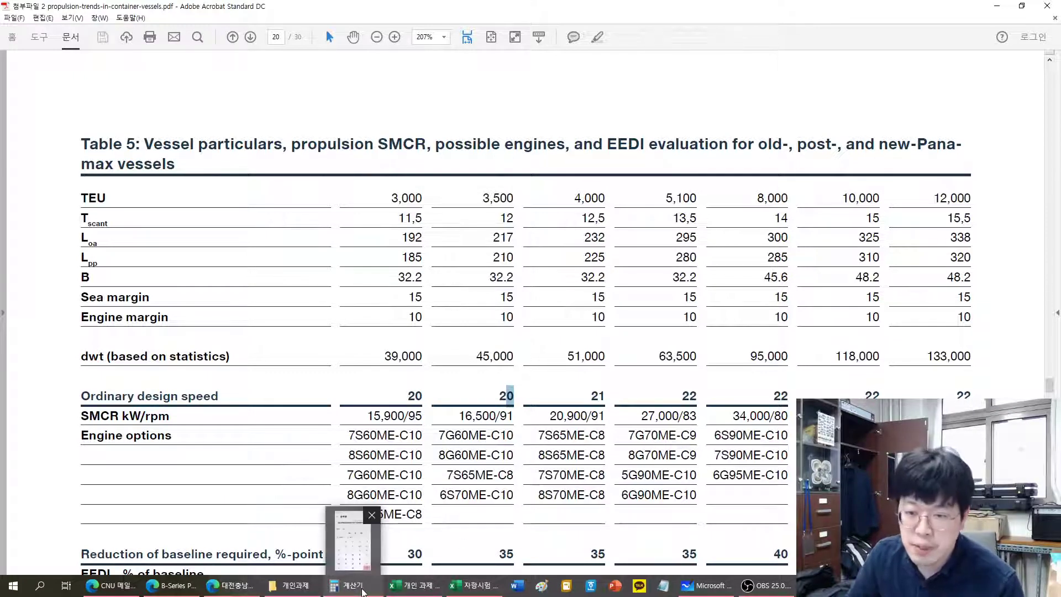
pyautogui.click(366, 591)
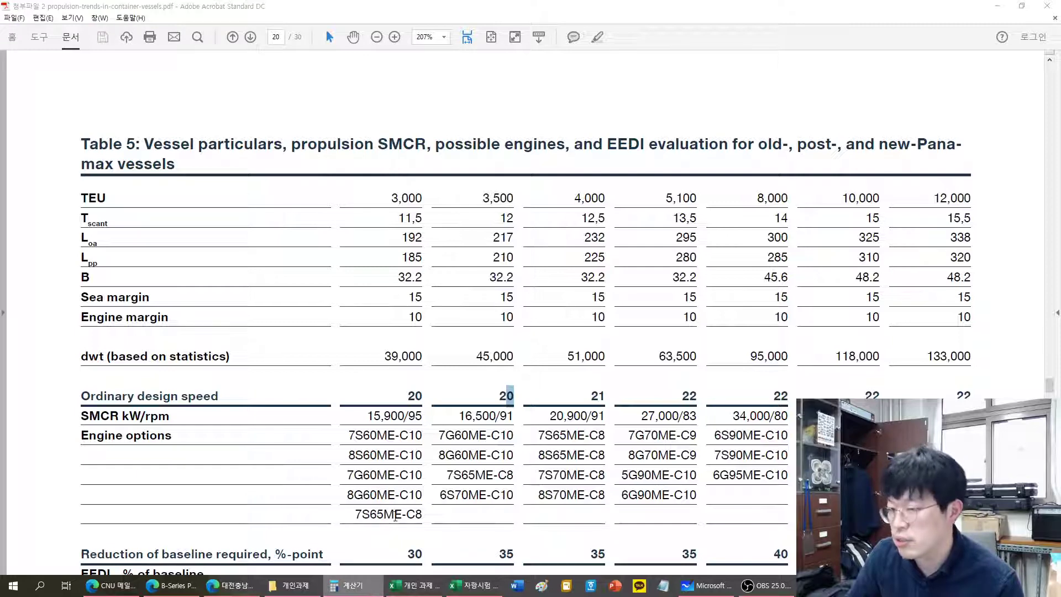
pyautogui.moveTo(373, 118); pyautogui.dragTo(292, 88)
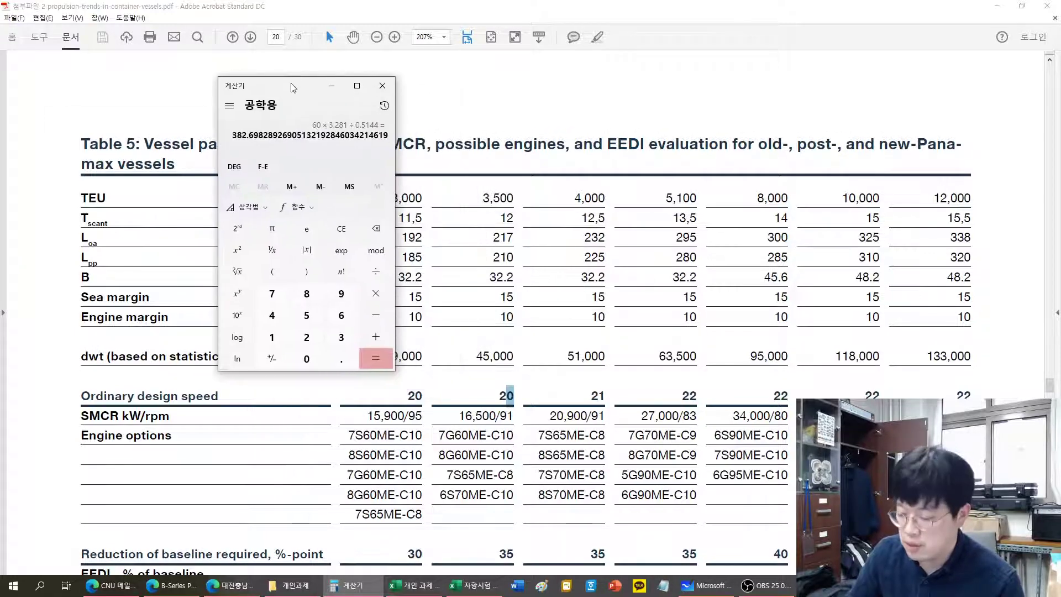
pyautogui.write('16500*')
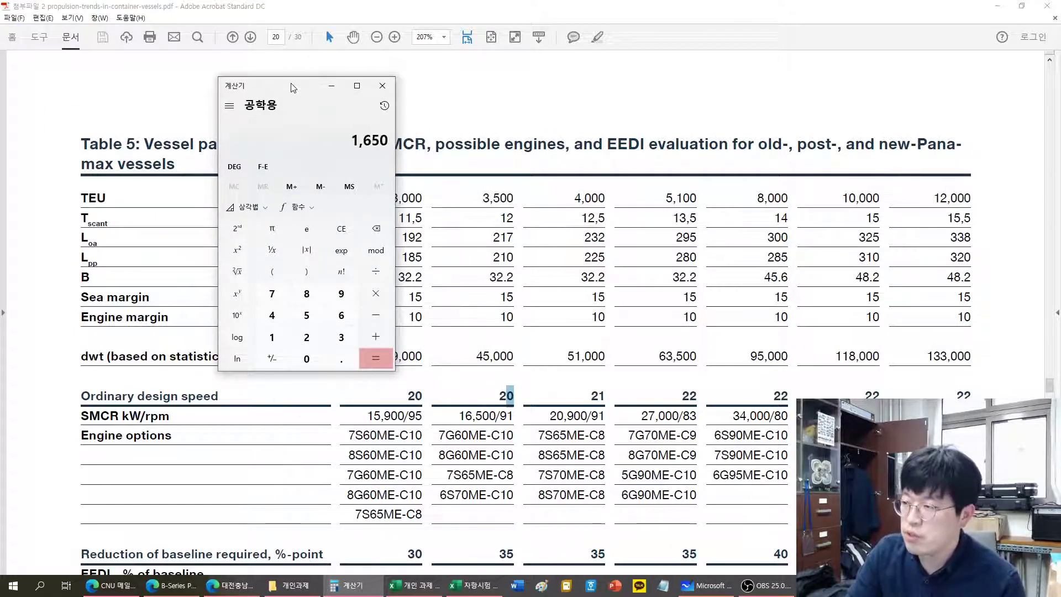
pyautogui.write('1.2')
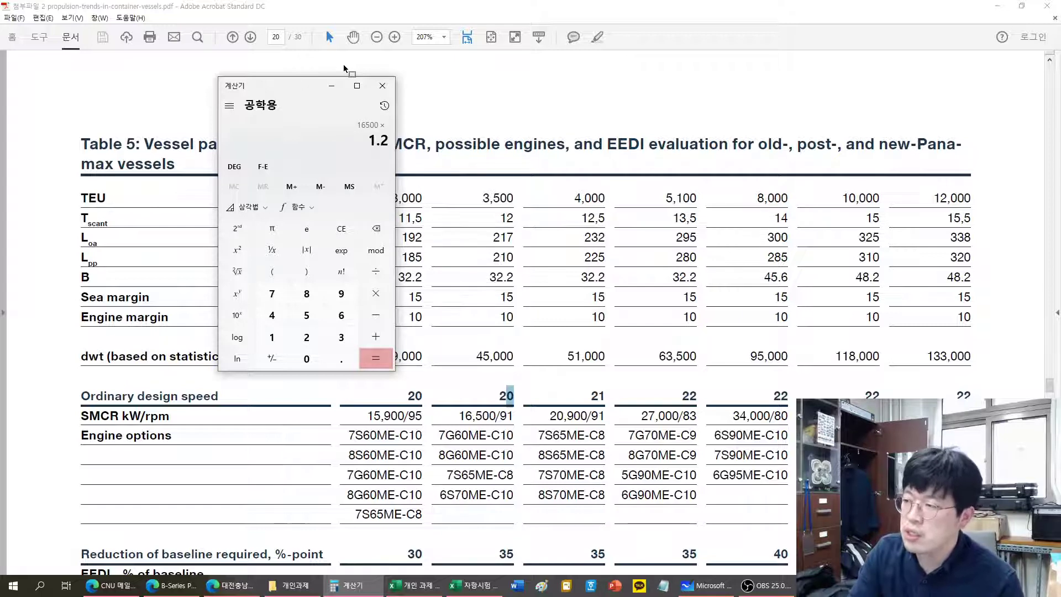
pyautogui.write('*1.2*1.2')
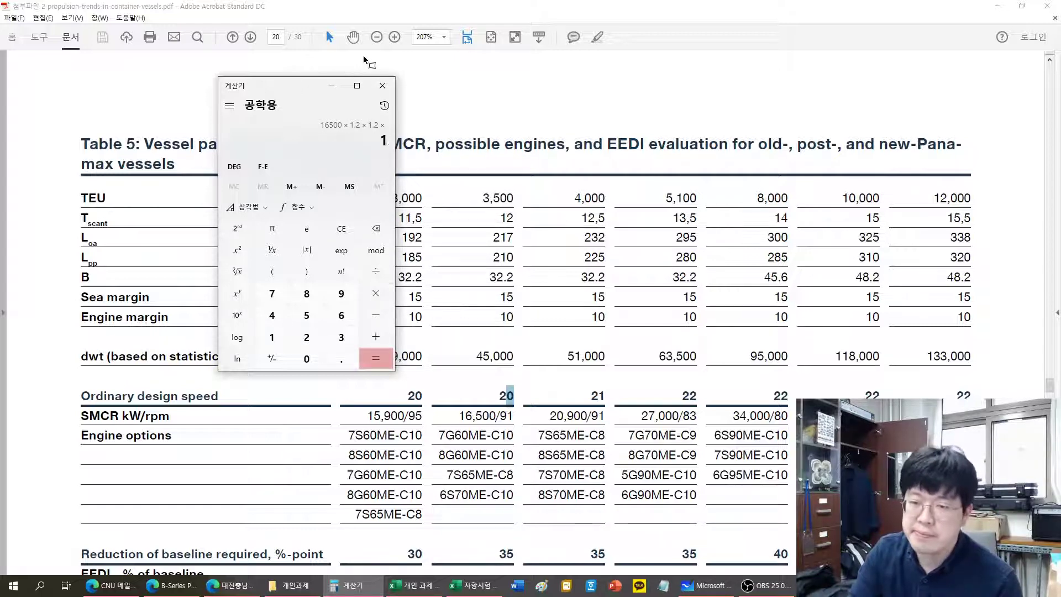
pyautogui.press('Return')
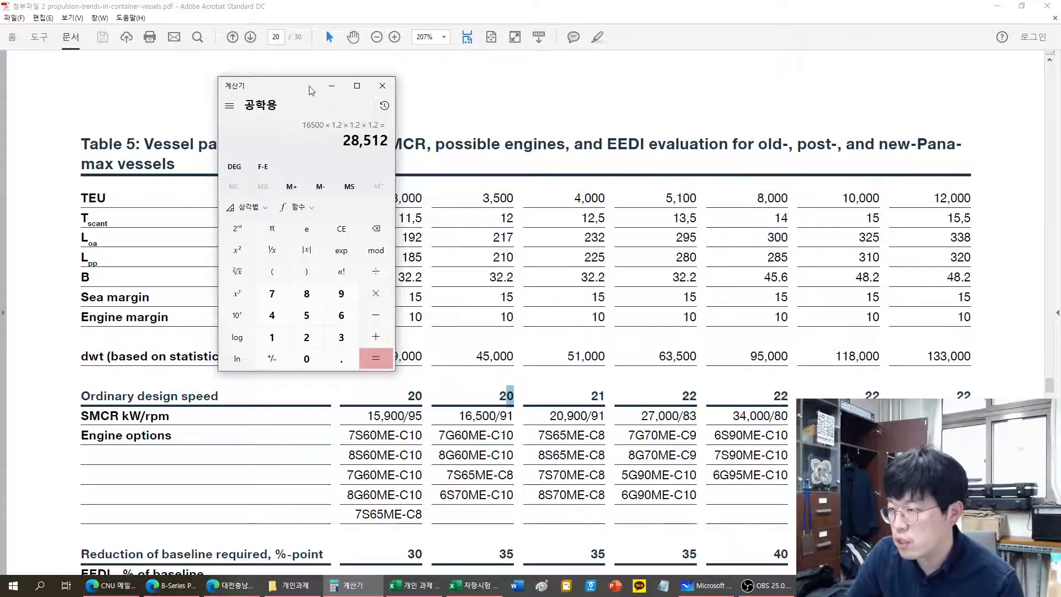
# Step: Switch to Whiteboard and handwrite "NCR = 0.9 MCR" in blue below the container sketch, underlining both sides
pyautogui.click(693, 591)
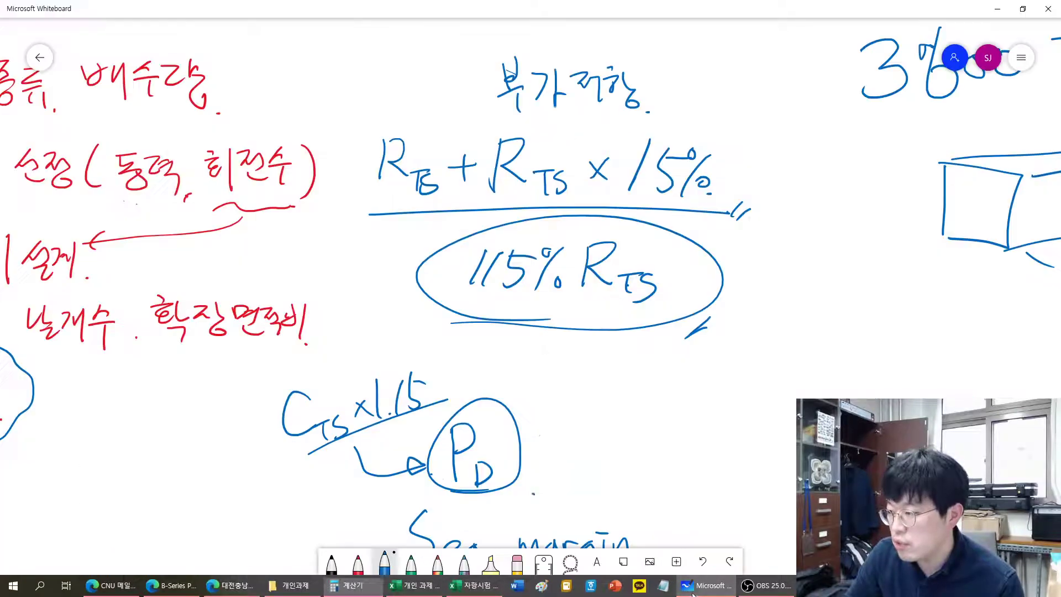
pyautogui.moveTo(757, 445)
pyautogui.mouseDown()
pyautogui.moveTo(296, 301)
pyautogui.moveTo(238, 234)
pyautogui.mouseUp()
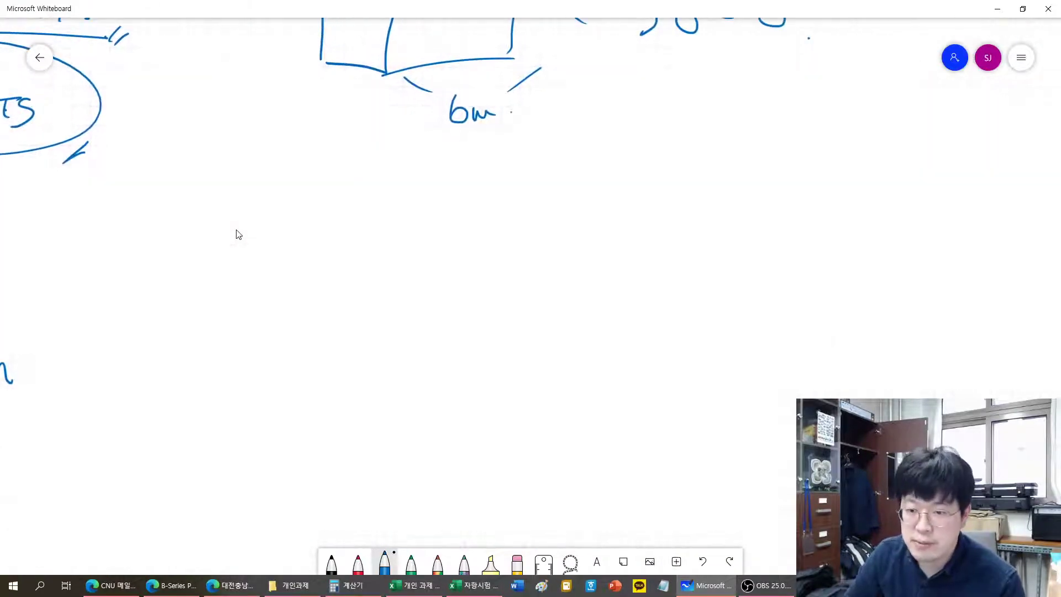
pyautogui.moveTo(305, 246)
pyautogui.mouseDown()
pyautogui.moveTo(347, 249)
pyautogui.moveTo(351, 209)
pyautogui.mouseUp()
pyautogui.moveTo(396, 212)
pyautogui.mouseDown()
pyautogui.moveTo(398, 240)
pyautogui.moveTo(406, 202)
pyautogui.mouseUp()
pyautogui.moveTo(406, 202)
pyautogui.mouseDown()
pyautogui.moveTo(411, 227)
pyautogui.moveTo(432, 232)
pyautogui.mouseUp()
pyautogui.click(442, 243)
pyautogui.moveTo(461, 216)
pyautogui.mouseDown()
pyautogui.moveTo(490, 233)
pyautogui.moveTo(546, 220)
pyautogui.moveTo(585, 248)
pyautogui.moveTo(613, 215)
pyautogui.mouseUp()
pyautogui.click(560, 241)
pyautogui.moveTo(613, 218)
pyautogui.mouseDown()
pyautogui.moveTo(671, 239)
pyautogui.moveTo(721, 207)
pyautogui.moveTo(740, 228)
pyautogui.mouseUp()
pyautogui.moveTo(539, 265); pyautogui.dragTo(755, 267)
pyautogui.moveTo(305, 274); pyautogui.dragTo(456, 266)
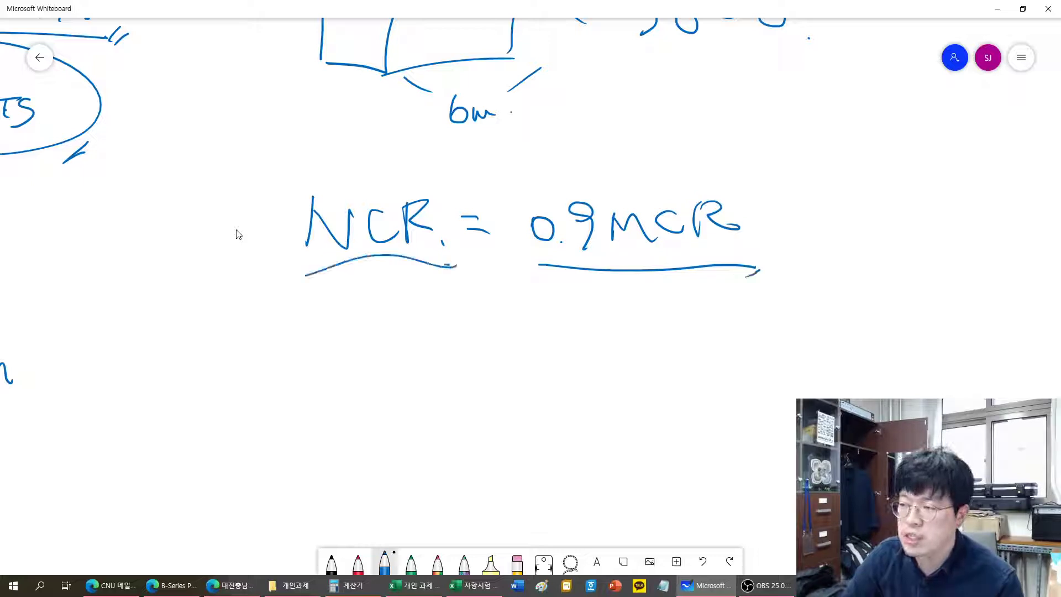
# Step: Draw a small mark under NCR and handwrite "1.15 × P_D" beneath it
pyautogui.moveTo(340, 280)
pyautogui.mouseDown()
pyautogui.moveTo(329, 288)
pyautogui.moveTo(335, 305)
pyautogui.mouseUp()
pyautogui.moveTo(230, 323); pyautogui.dragTo(226, 377)
pyautogui.moveTo(253, 335)
pyautogui.mouseDown()
pyautogui.moveTo(252, 376)
pyautogui.moveTo(270, 374)
pyautogui.mouseUp()
pyautogui.moveTo(301, 337); pyautogui.dragTo(322, 356)
pyautogui.moveTo(331, 333)
pyautogui.mouseDown()
pyautogui.moveTo(346, 380)
pyautogui.moveTo(343, 357)
pyautogui.mouseUp()
pyautogui.moveTo(367, 360); pyautogui.dragTo(369, 382)
pyautogui.moveTo(367, 353); pyautogui.dragTo(370, 382)
pyautogui.click(391, 379)
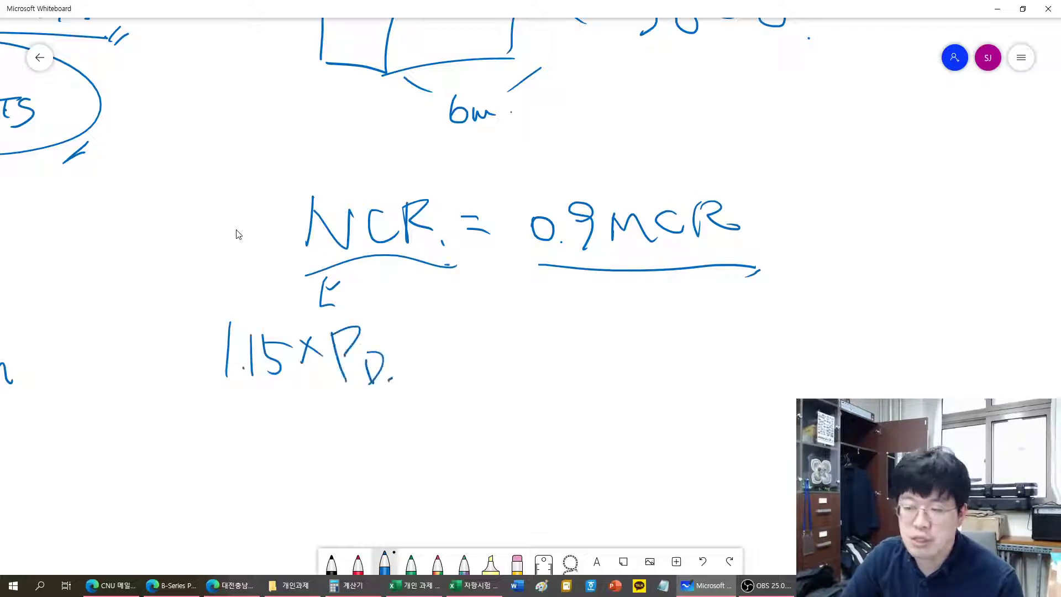
# Step: Underline the 0.9 factor and draw an arrow from MCR up to a handwritten placeholder "xxxx"
pyautogui.moveTo(533, 252); pyautogui.dragTo(604, 259)
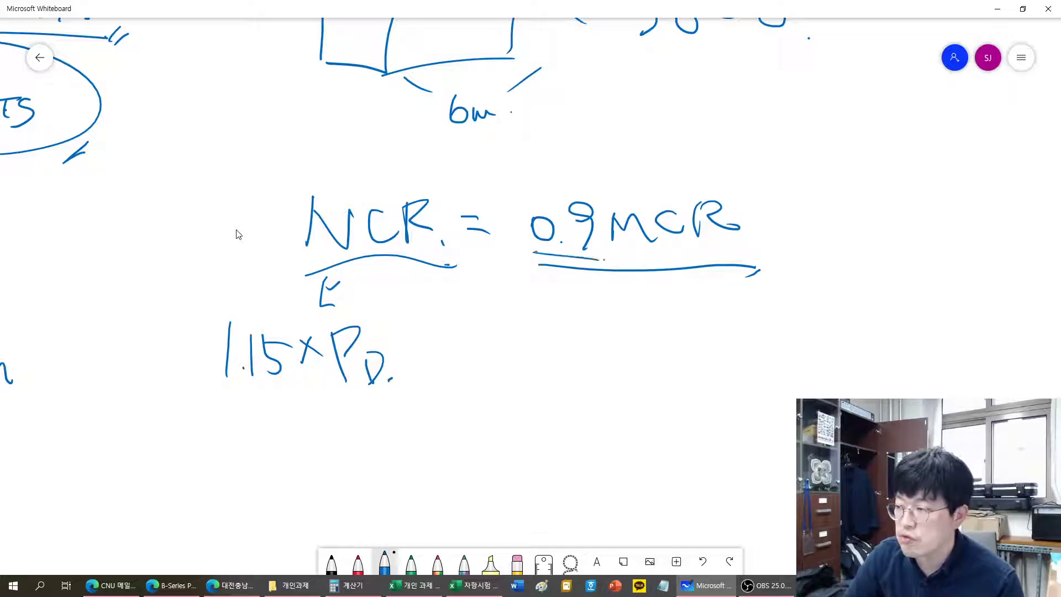
pyautogui.moveTo(635, 200)
pyautogui.mouseDown()
pyautogui.moveTo(702, 156)
pyautogui.moveTo(689, 176)
pyautogui.mouseUp()
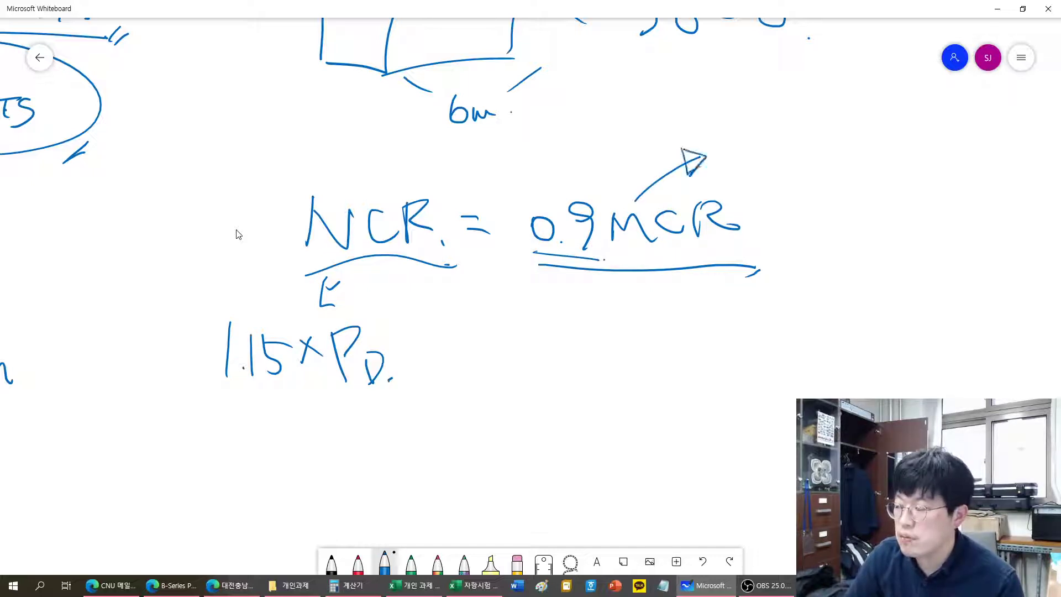
pyautogui.moveTo(733, 139); pyautogui.dragTo(758, 165)
pyautogui.moveTo(757, 140)
pyautogui.mouseDown()
pyautogui.moveTo(735, 166)
pyautogui.moveTo(779, 162)
pyautogui.mouseUp()
pyautogui.moveTo(780, 140)
pyautogui.mouseDown()
pyautogui.moveTo(762, 161)
pyautogui.moveTo(801, 162)
pyautogui.mouseUp()
pyautogui.moveTo(802, 141)
pyautogui.mouseDown()
pyautogui.moveTo(780, 161)
pyautogui.moveTo(833, 151)
pyautogui.mouseUp()
pyautogui.click(853, 161)
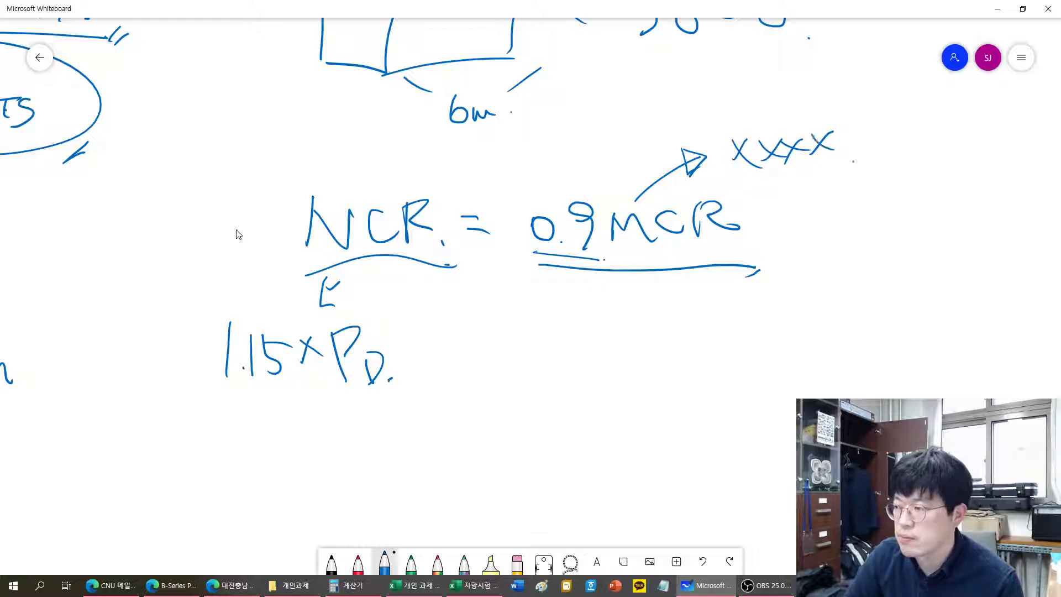
# Step: Underline "1.15 × P_D" with a wavy stroke and circle the 0.9 factor in the equation
pyautogui.moveTo(248, 390); pyautogui.dragTo(429, 401)
pyautogui.moveTo(553, 185); pyautogui.dragTo(538, 199)
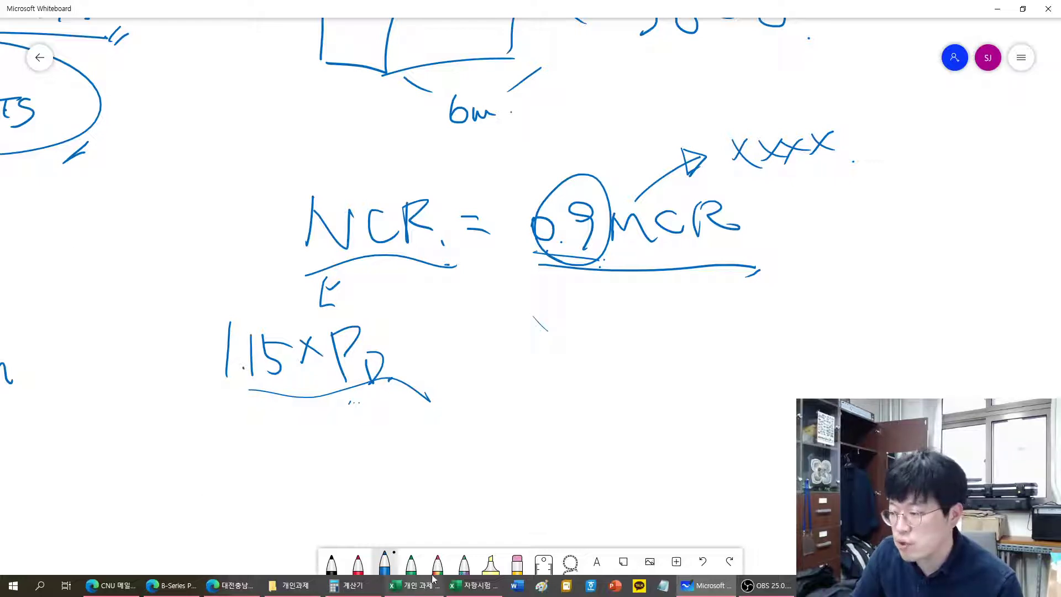
pyautogui.moveTo(475, 586)
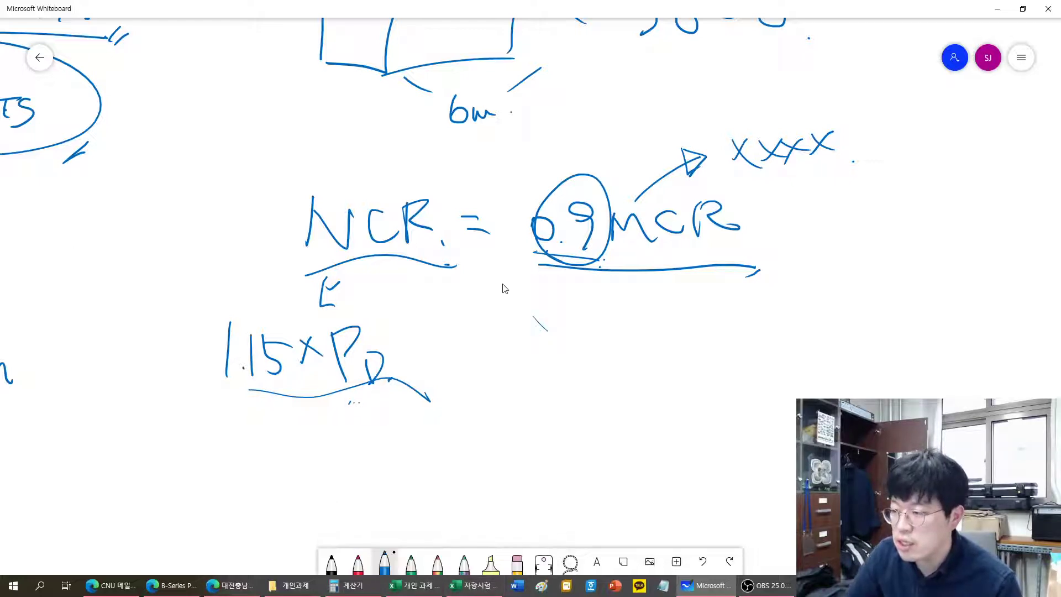
# Step: Handwrite and underline "33000 kW" below "1.15 × P_D", and circle MCR in the equation
pyautogui.moveTo(239, 450); pyautogui.dragTo(244, 502)
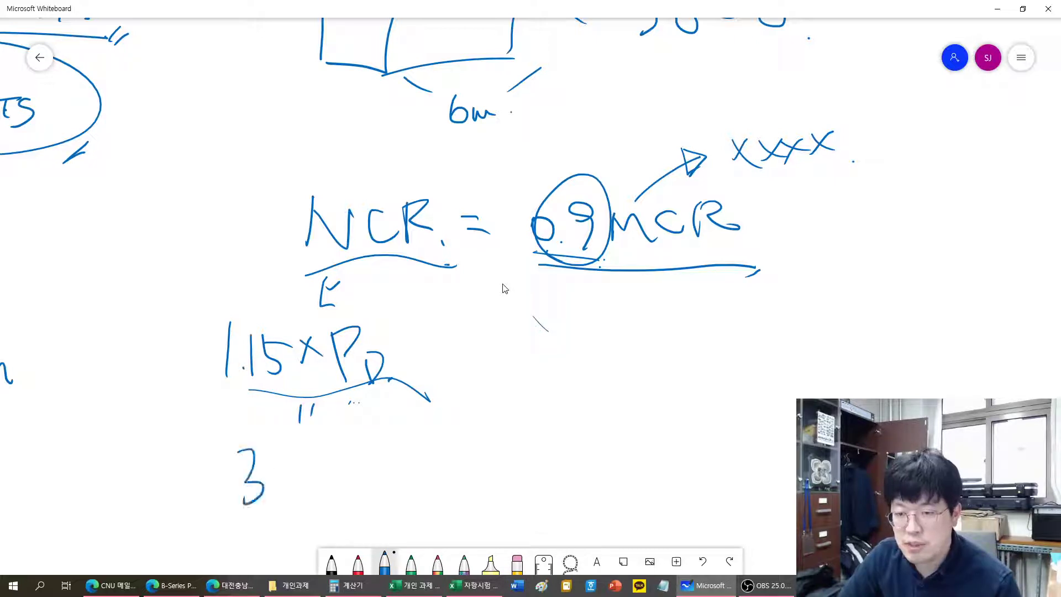
pyautogui.moveTo(275, 467); pyautogui.dragTo(287, 511)
pyautogui.moveTo(331, 467); pyautogui.dragTo(323, 487)
pyautogui.moveTo(345, 463)
pyautogui.mouseDown()
pyautogui.moveTo(356, 481)
pyautogui.moveTo(406, 447)
pyautogui.mouseUp()
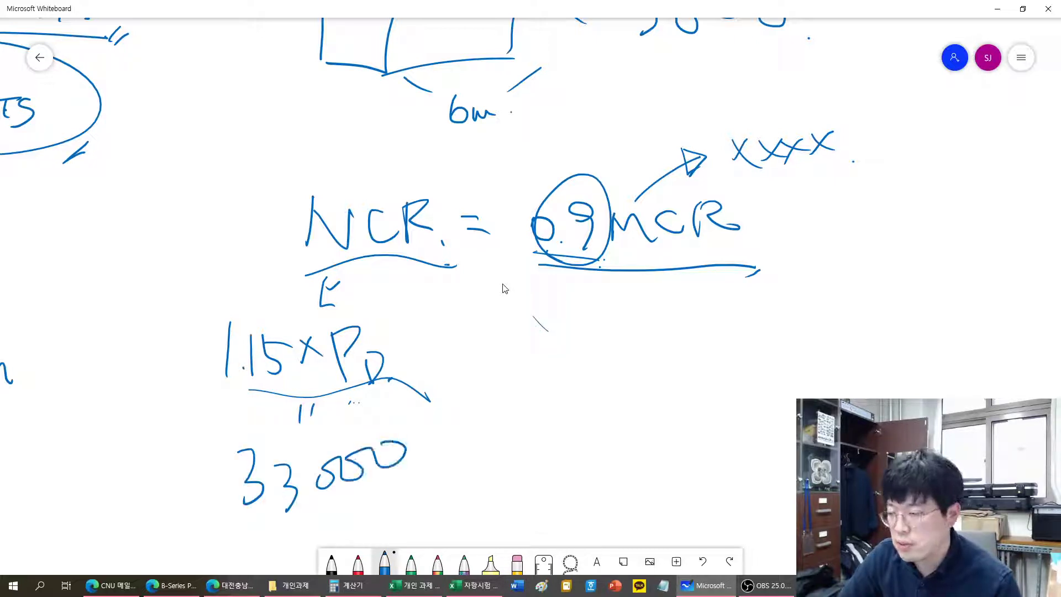
pyautogui.moveTo(227, 518); pyautogui.dragTo(436, 475)
pyautogui.moveTo(429, 469)
pyautogui.mouseDown()
pyautogui.moveTo(440, 478)
pyautogui.moveTo(445, 460)
pyautogui.mouseUp()
pyautogui.moveTo(445, 483); pyautogui.dragTo(456, 460)
pyautogui.moveTo(435, 405)
pyautogui.mouseDown()
pyautogui.moveTo(446, 463)
pyautogui.moveTo(450, 429)
pyautogui.mouseUp()
pyautogui.moveTo(439, 448); pyautogui.dragTo(479, 435)
pyautogui.moveTo(481, 437); pyautogui.dragTo(491, 415)
pyautogui.click(522, 444)
pyautogui.moveTo(638, 258)
pyautogui.mouseDown()
pyautogui.moveTo(740, 199)
pyautogui.moveTo(684, 290)
pyautogui.mouseUp()
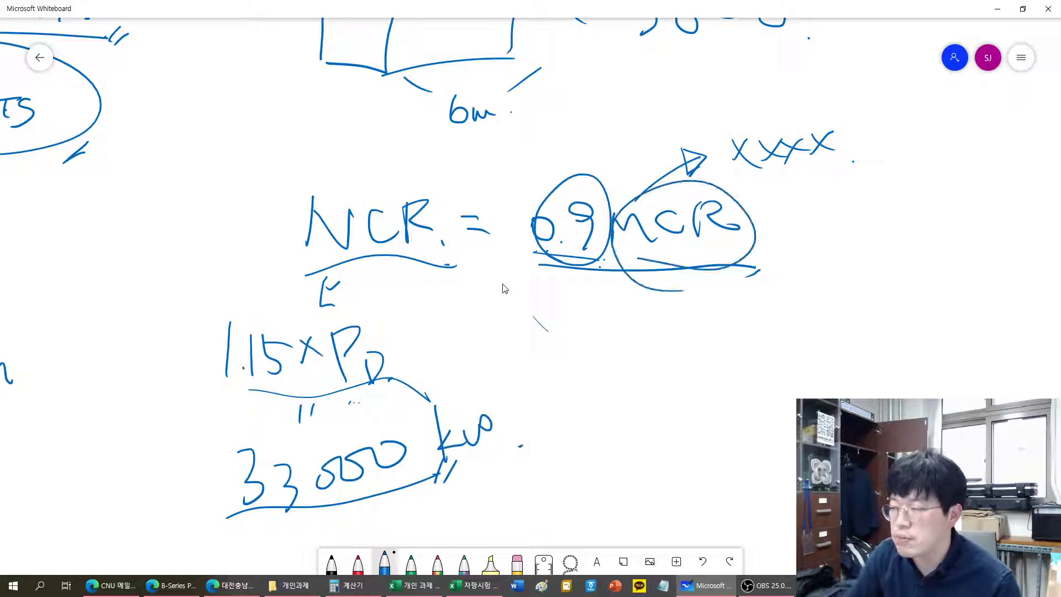
# Step: Switch to Calculator and divide 33000 by 0.9
pyautogui.click(349, 585)
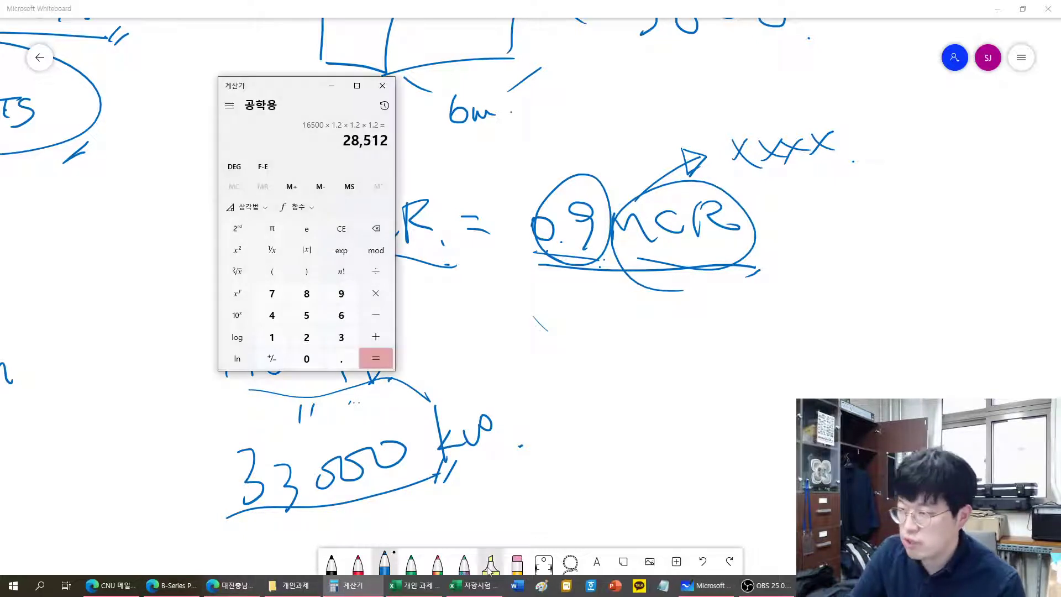
pyautogui.write('330000')
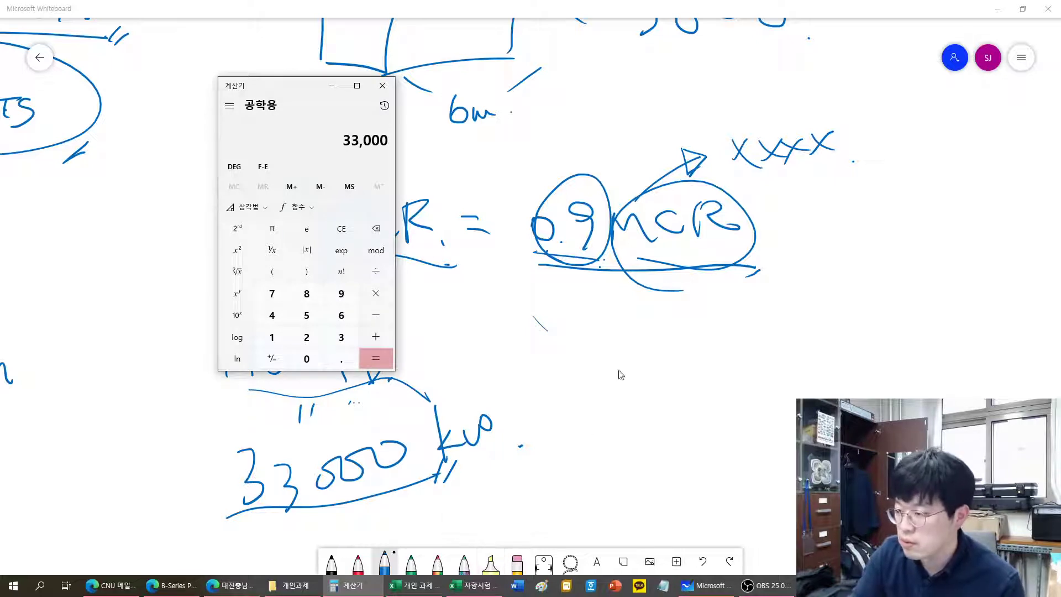
pyautogui.press('/')
pyautogui.write('0.9')
pyautogui.press('Return')
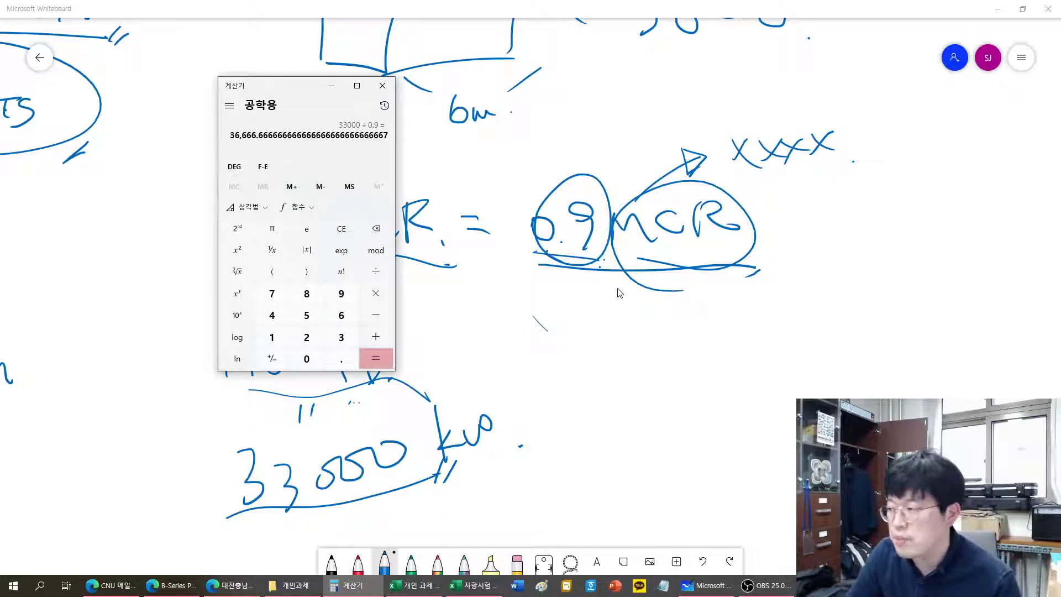
# Step: Return to the whiteboard, handwrite "37,000 kW" below MCR, and enclose it in a box with a small mark at its corner
pyautogui.click(613, 329)
pyautogui.moveTo(608, 329)
pyautogui.mouseDown()
pyautogui.moveTo(457, 300)
pyautogui.moveTo(500, 320)
pyautogui.mouseUp()
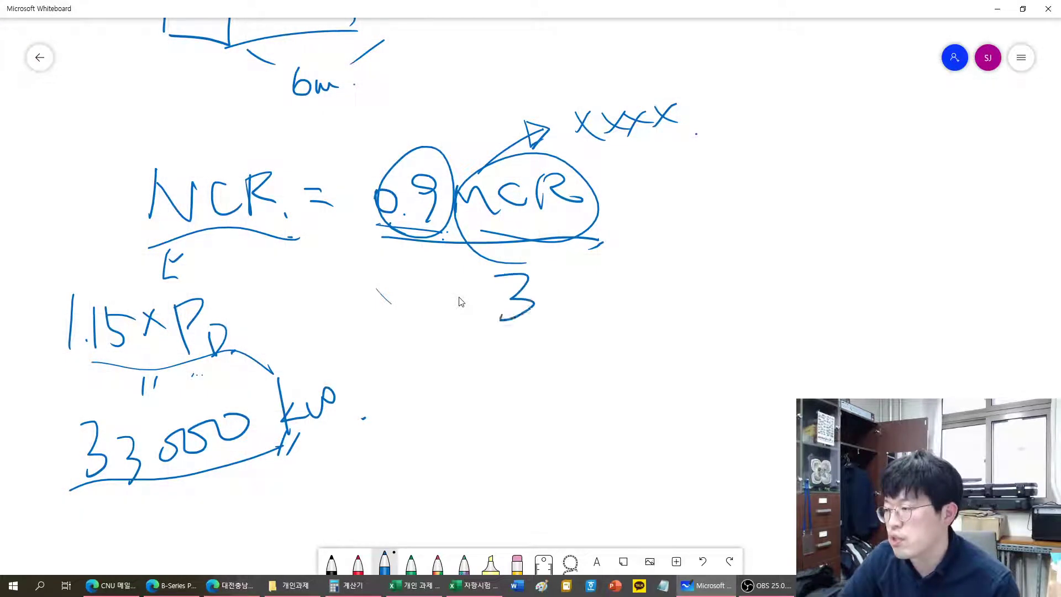
pyautogui.moveTo(532, 283); pyautogui.dragTo(550, 335)
pyautogui.moveTo(585, 305)
pyautogui.mouseDown()
pyautogui.moveTo(577, 309)
pyautogui.moveTo(663, 303)
pyautogui.moveTo(674, 316)
pyautogui.moveTo(694, 287)
pyautogui.mouseUp()
pyautogui.moveTo(702, 282); pyautogui.dragTo(749, 272)
pyautogui.moveTo(471, 336)
pyautogui.mouseDown()
pyautogui.moveTo(773, 338)
pyautogui.moveTo(798, 236)
pyautogui.mouseUp()
pyautogui.moveTo(798, 236)
pyautogui.mouseDown()
pyautogui.moveTo(539, 238)
pyautogui.moveTo(587, 358)
pyautogui.mouseUp()
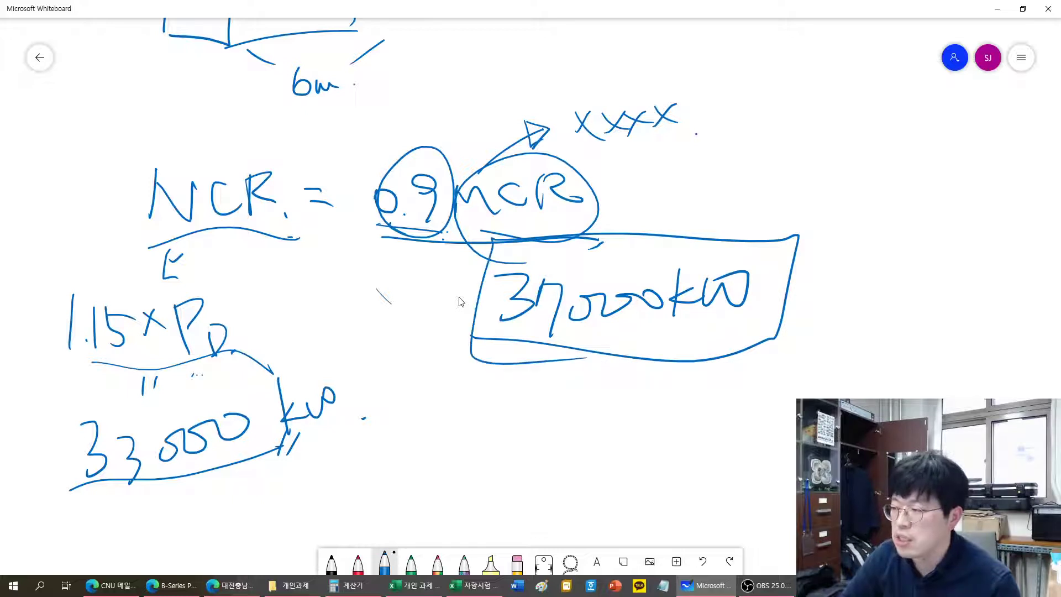
pyautogui.moveTo(779, 337)
pyautogui.mouseDown()
pyautogui.moveTo(801, 331)
pyautogui.moveTo(759, 367)
pyautogui.mouseUp()
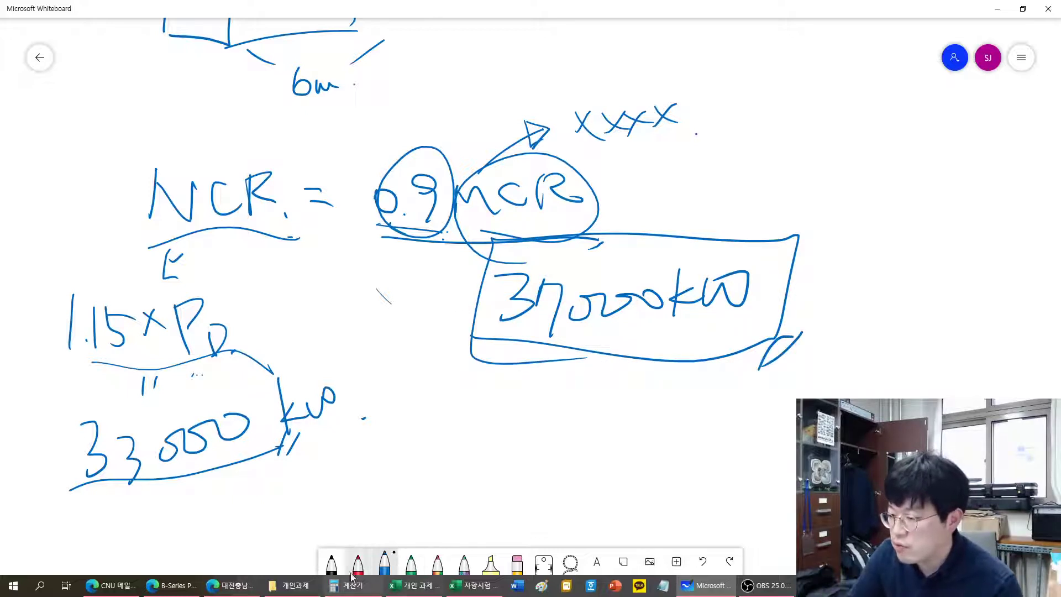
# Step: Highlight the 16,500 SMCR value in Table 5 of the propulsion trends PDF and recall the 16500 × 1.2 × 1.2 × 1.2 calculation from Calculator's history
pyautogui.hotkey('alt', 'Tab')
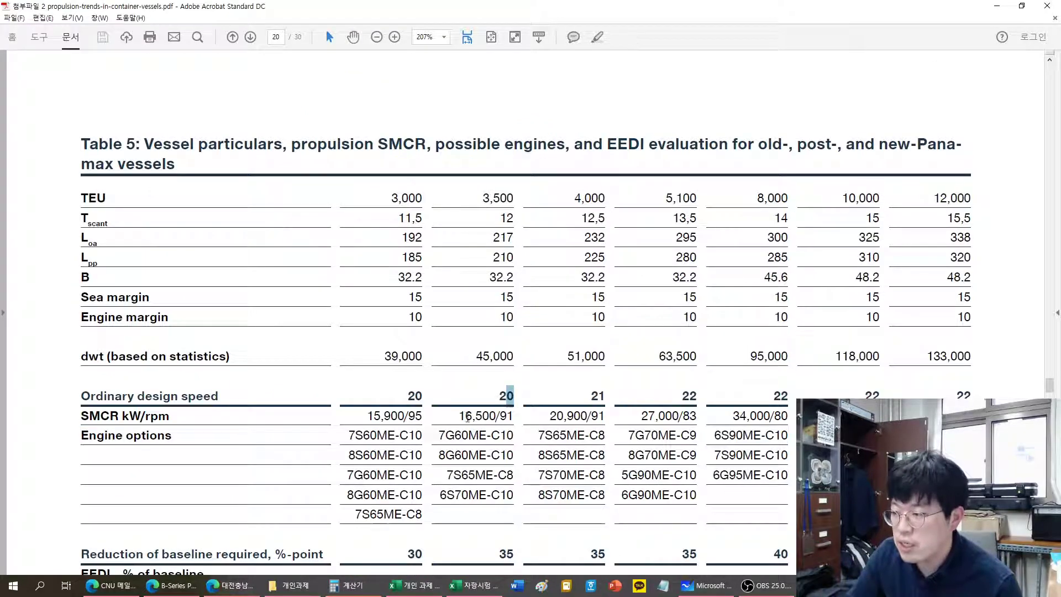
pyautogui.moveTo(460, 415); pyautogui.dragTo(502, 424)
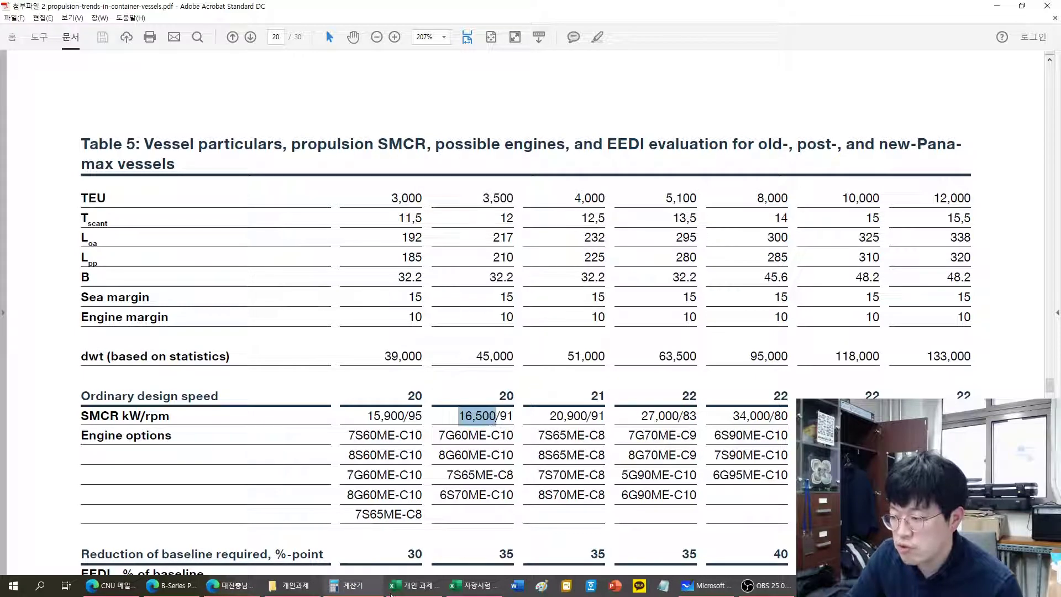
pyautogui.click(348, 585)
pyautogui.click(385, 109)
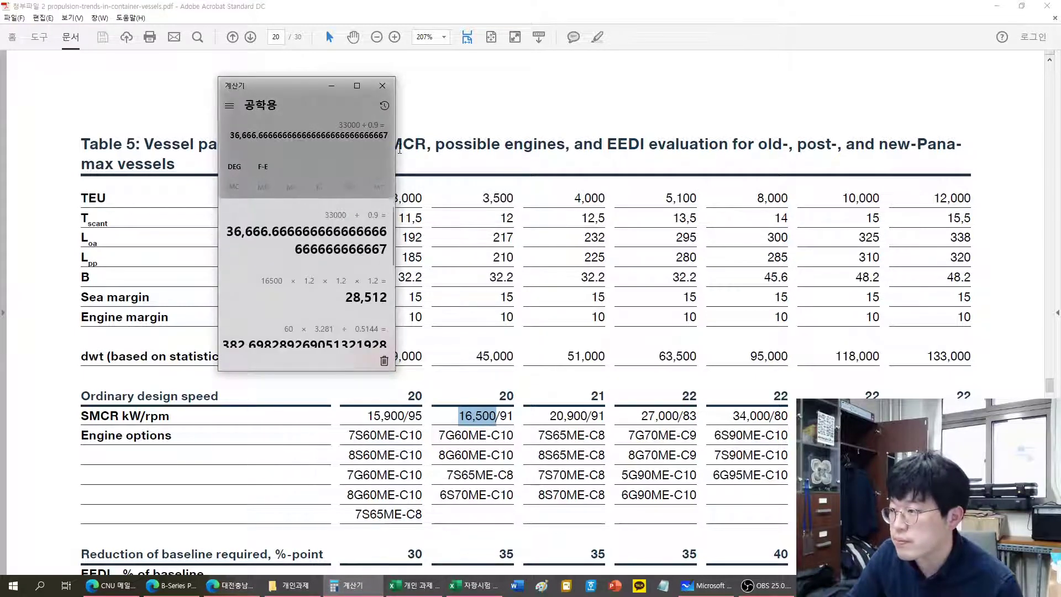
pyautogui.click(335, 299)
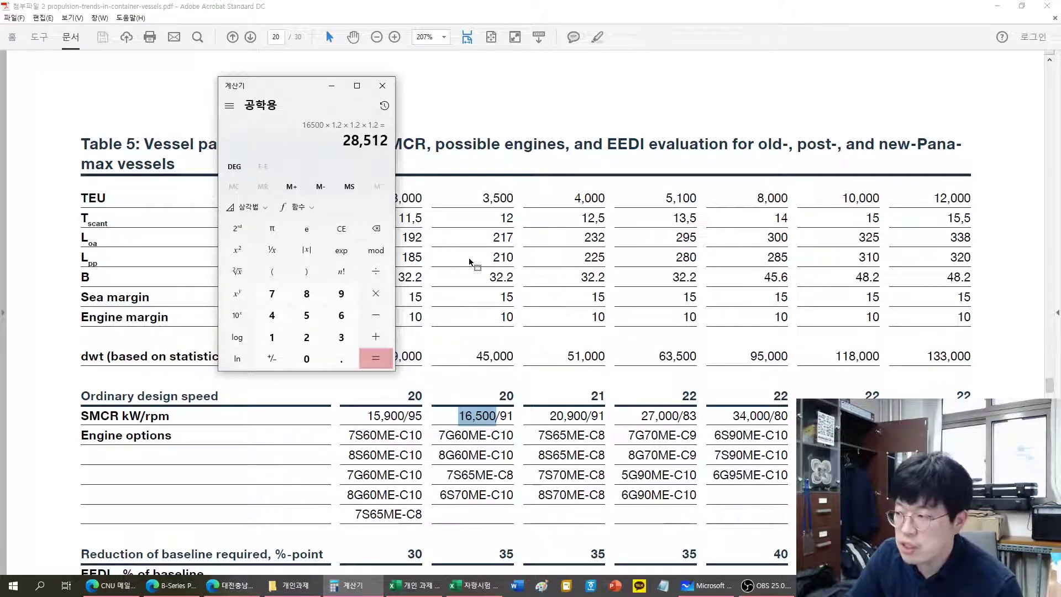
# Step: Point out the 3,500 TEU column and its 16,500 SMCR value in Table 5, checking them against the recalled calculation
pyautogui.click(474, 232)
pyautogui.moveTo(482, 193); pyautogui.dragTo(522, 218)
pyautogui.click(494, 319)
pyautogui.moveTo(453, 421); pyautogui.dragTo(489, 418)
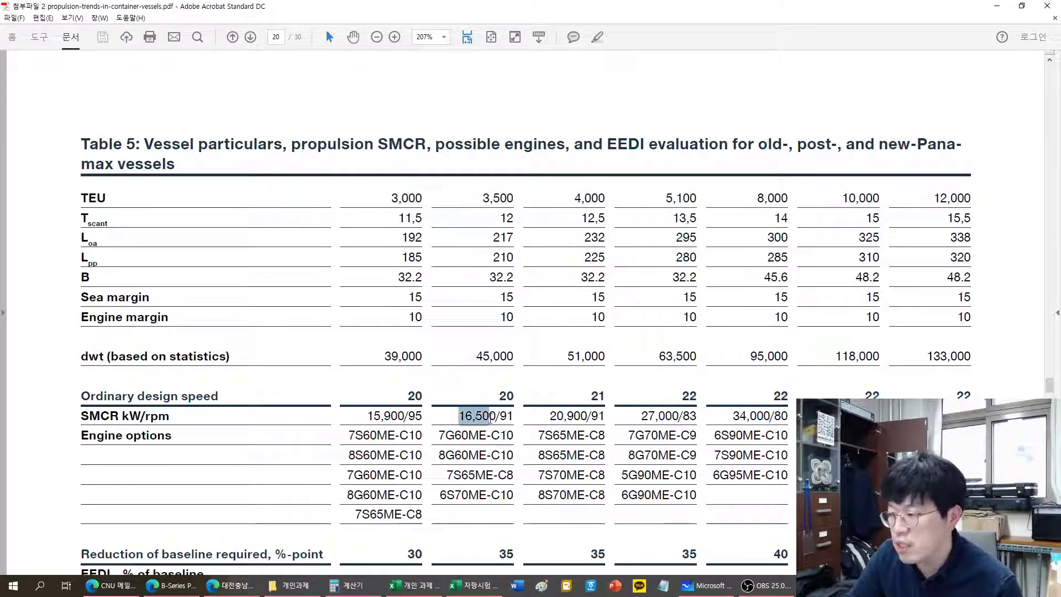
pyautogui.click(353, 591)
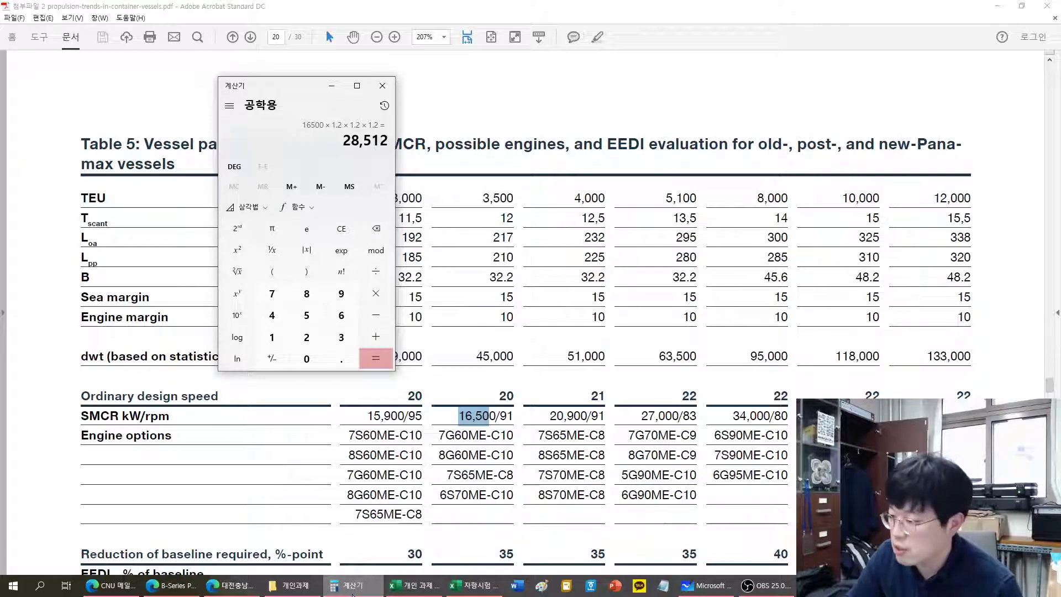
pyautogui.click(353, 591)
# Step: Compare the boxed 37,000 kW on the whiteboard with the SMCR of the 3,500 TEU vessel in the PDF's Table 5
pyautogui.click(698, 588)
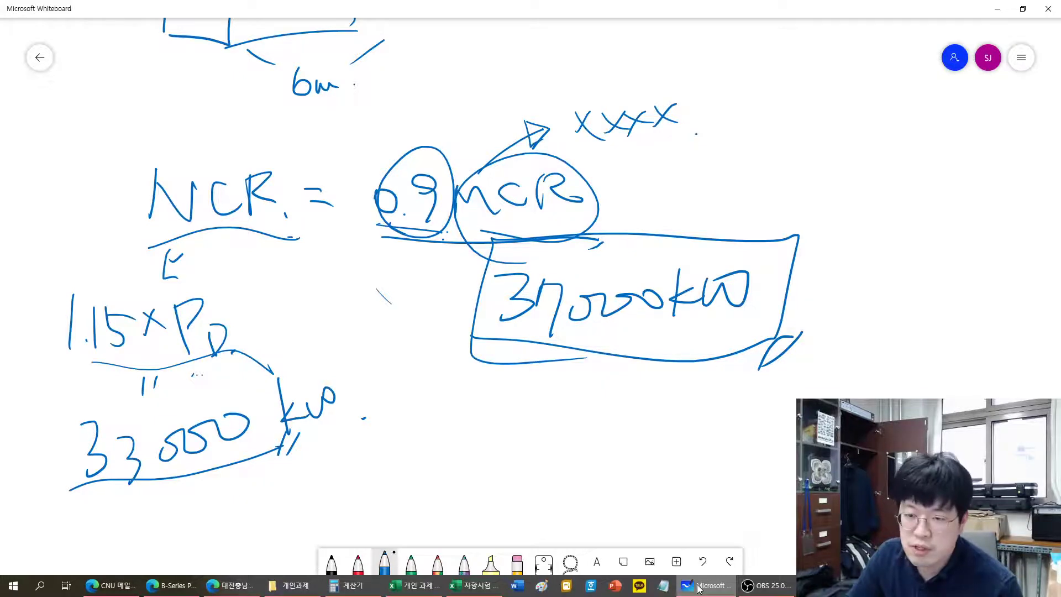
pyautogui.click(699, 587)
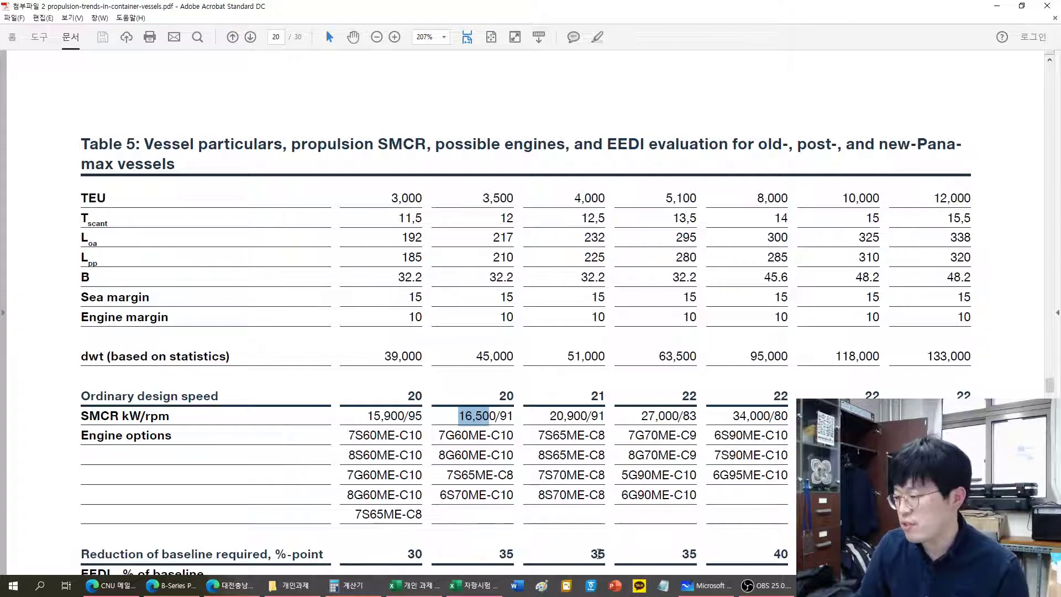
pyautogui.moveTo(707, 590)
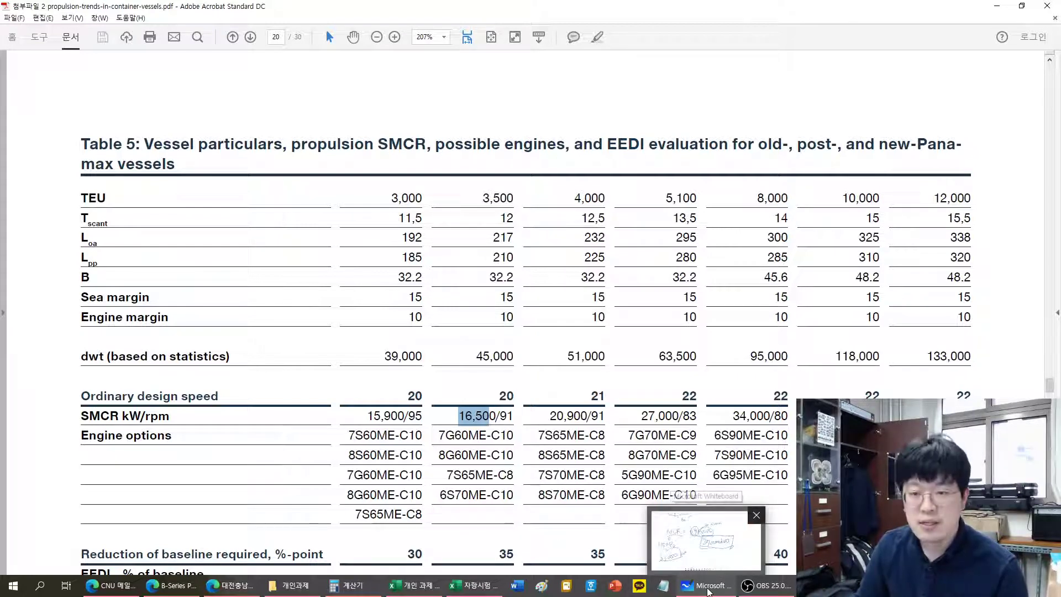
pyautogui.moveTo(459, 415); pyautogui.dragTo(507, 424)
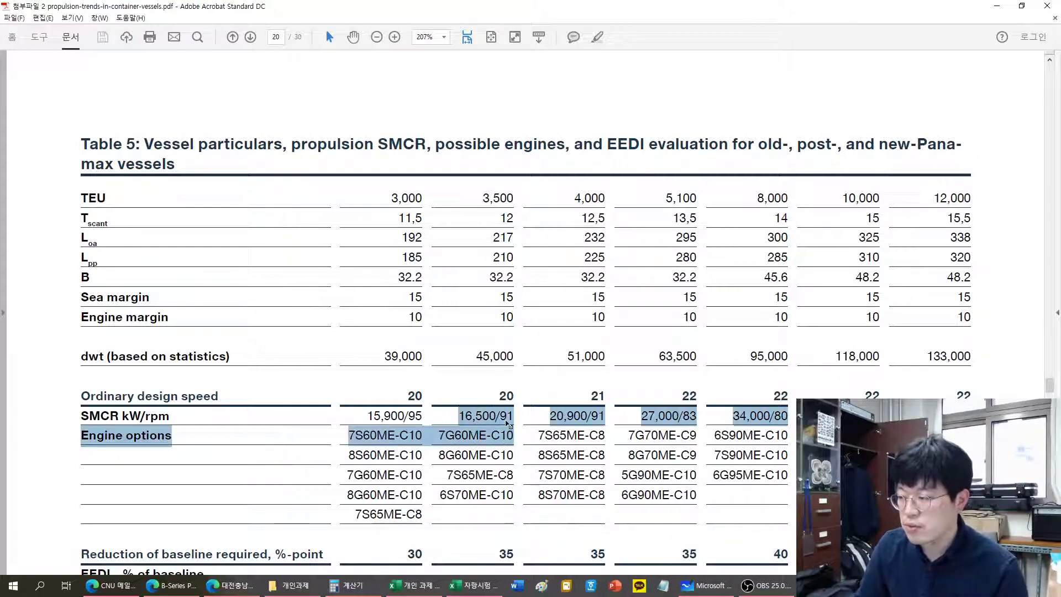
pyautogui.click(505, 420)
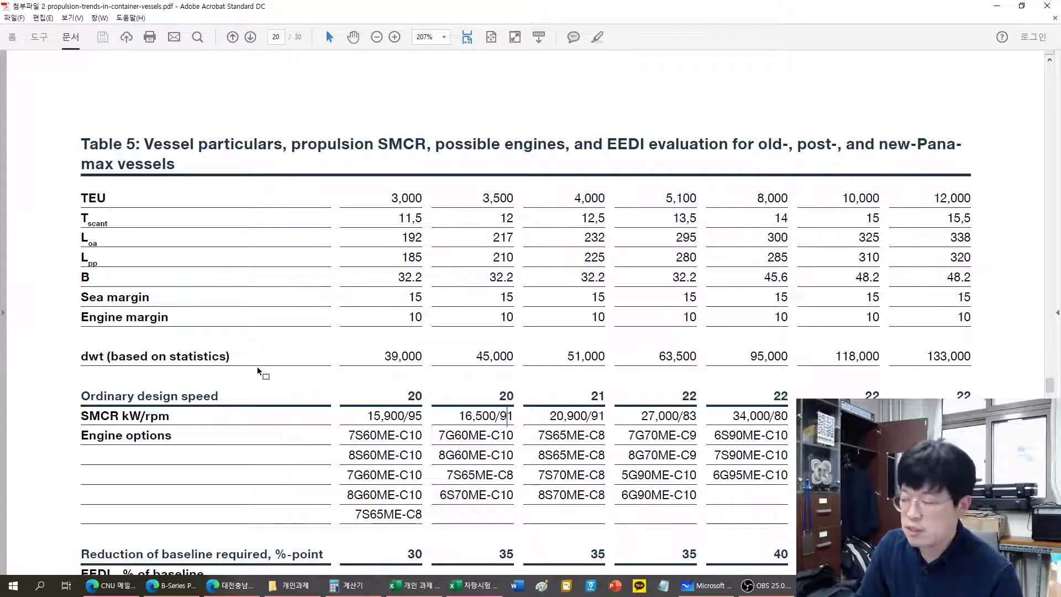
pyautogui.click(707, 585)
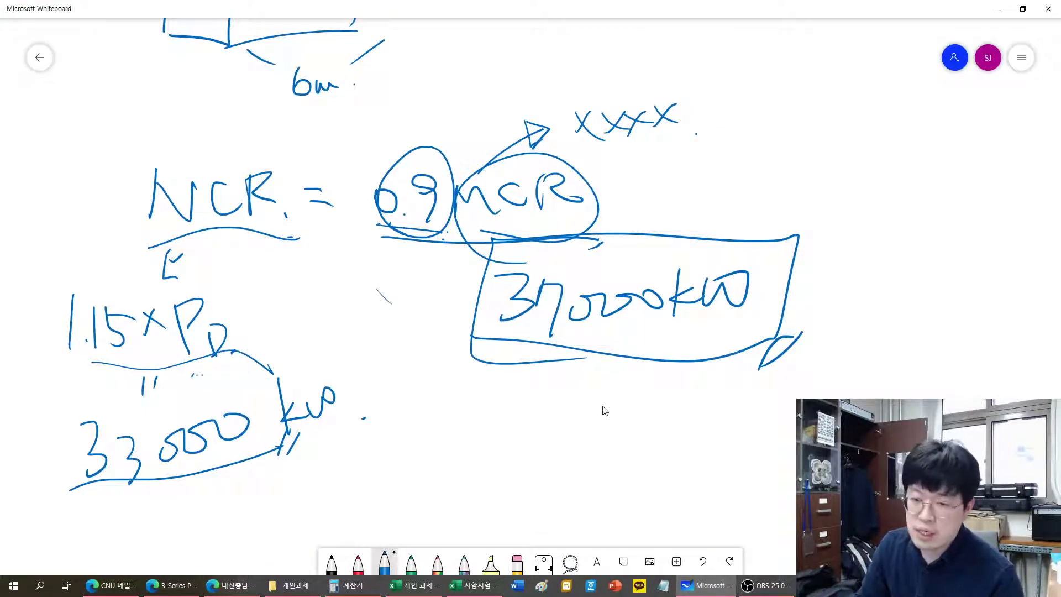
pyautogui.click(709, 585)
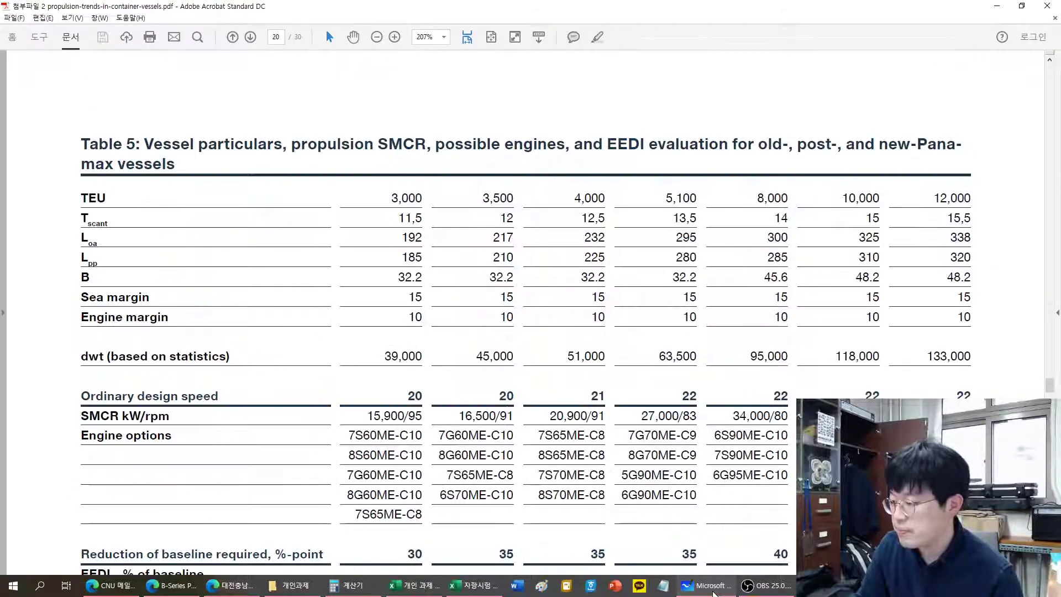
# Step: Highlight the 10,000 TEU heading and its SMCR entry 39,900/80 in Table 5 for comparison with the neighbouring 8,000 TEU vessel
pyautogui.scroll(-1, 757, 399)
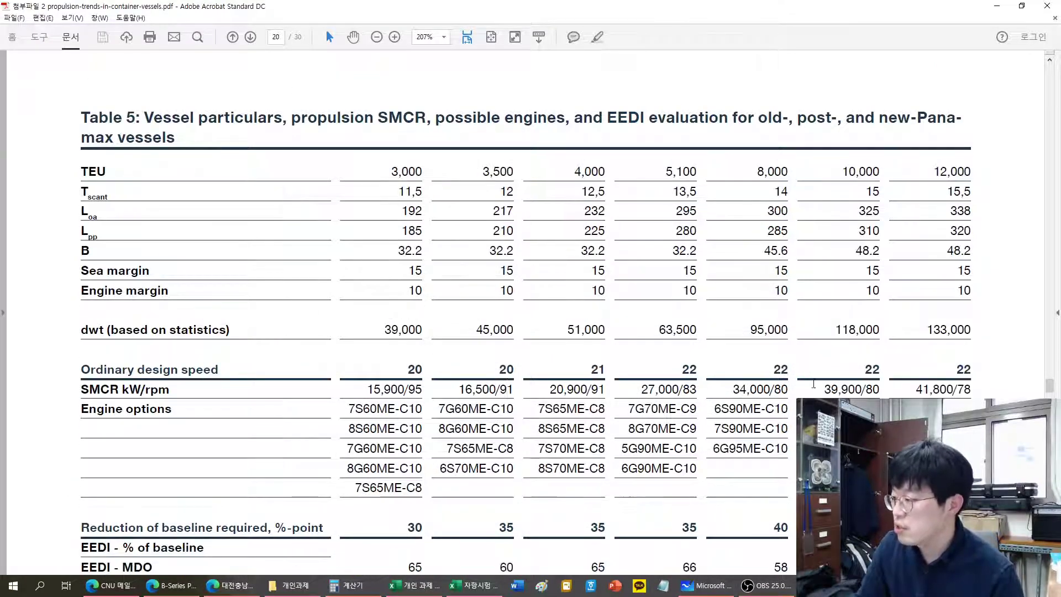
pyautogui.moveTo(753, 172); pyautogui.dragTo(881, 180)
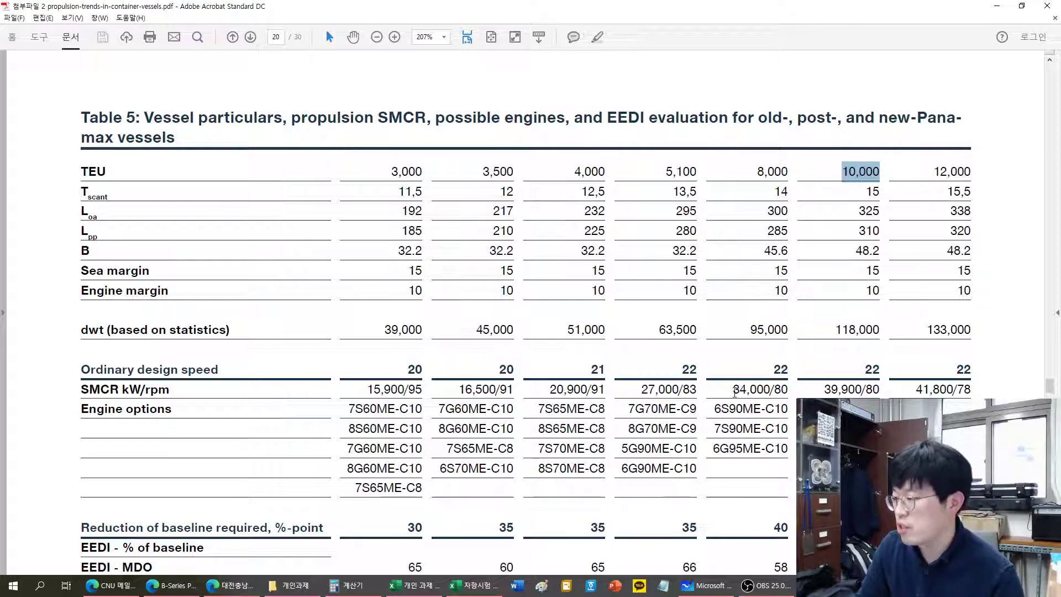
pyautogui.moveTo(735, 391); pyautogui.dragTo(740, 412)
pyautogui.moveTo(823, 389); pyautogui.dragTo(882, 394)
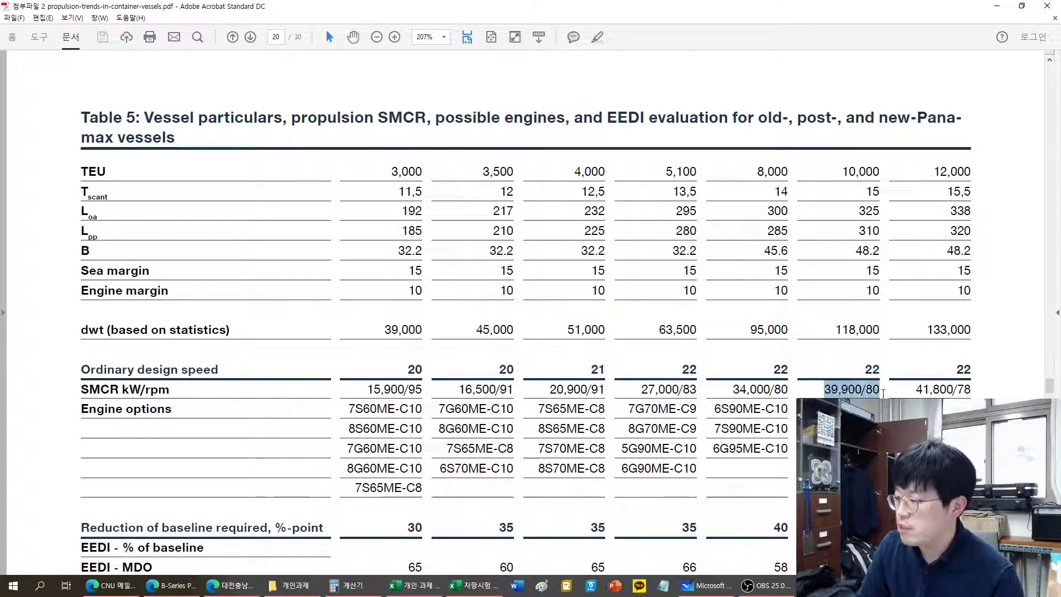